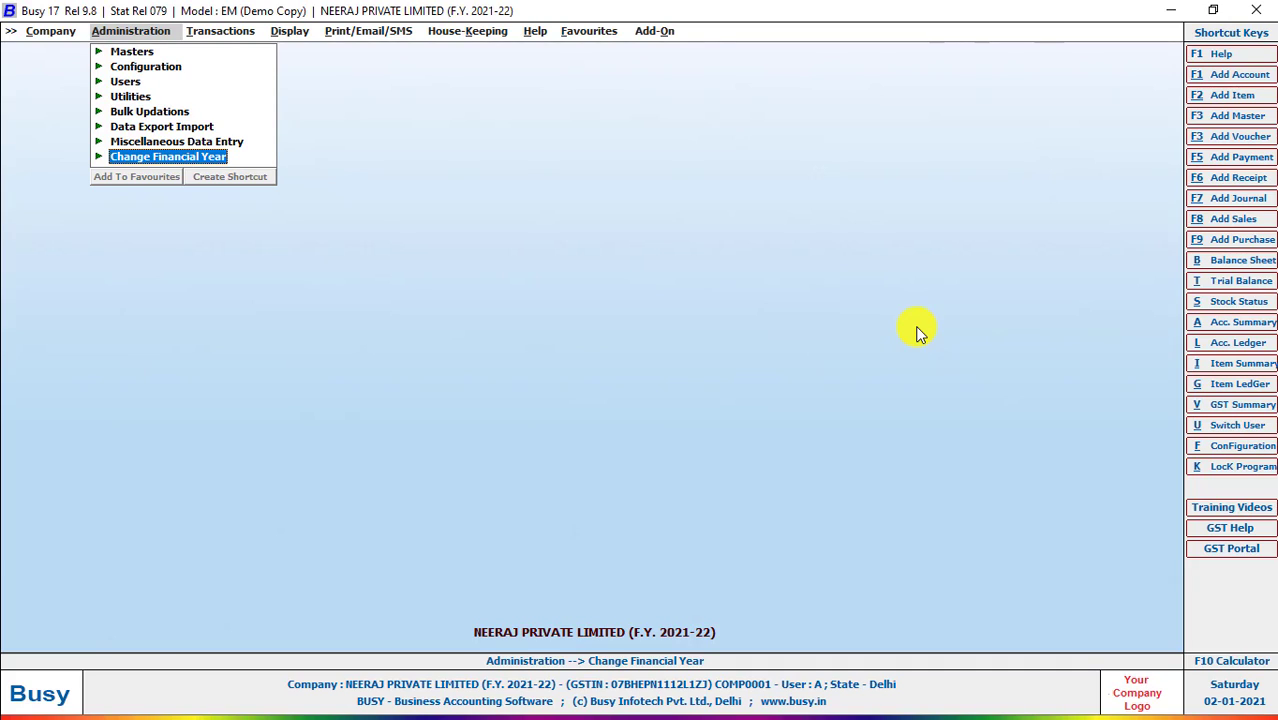
key("Return")
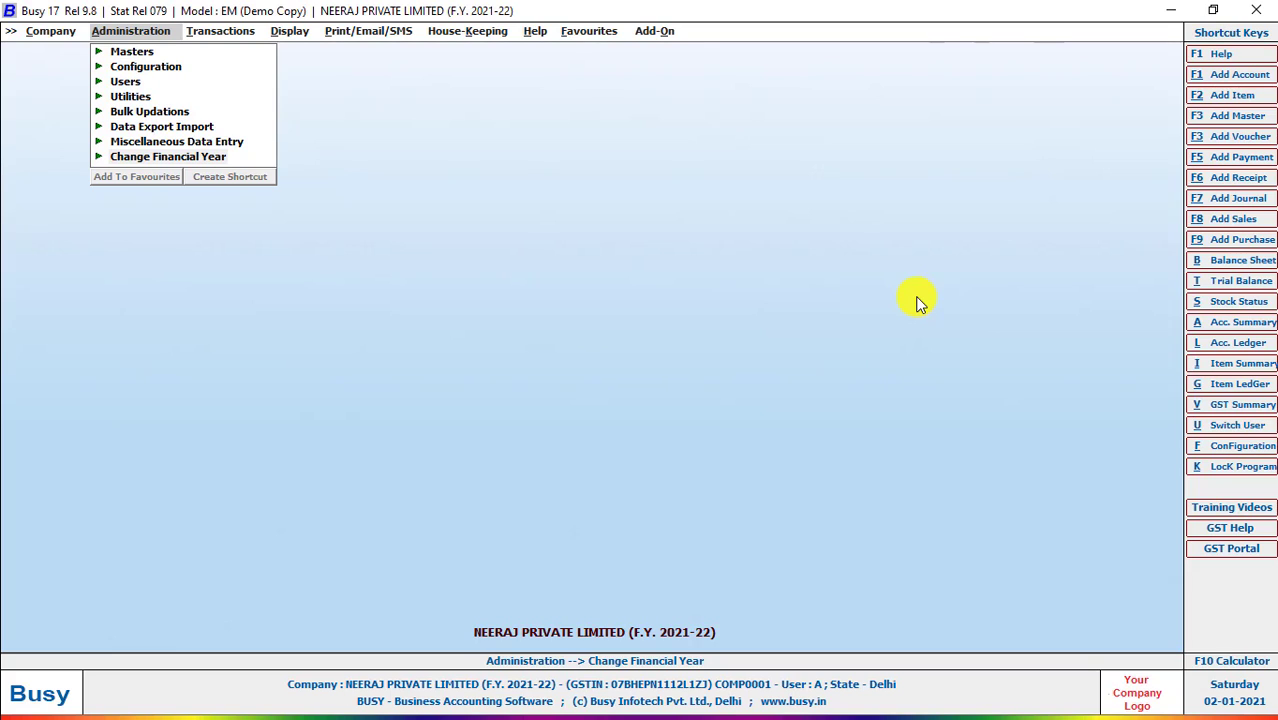
key("Escape")
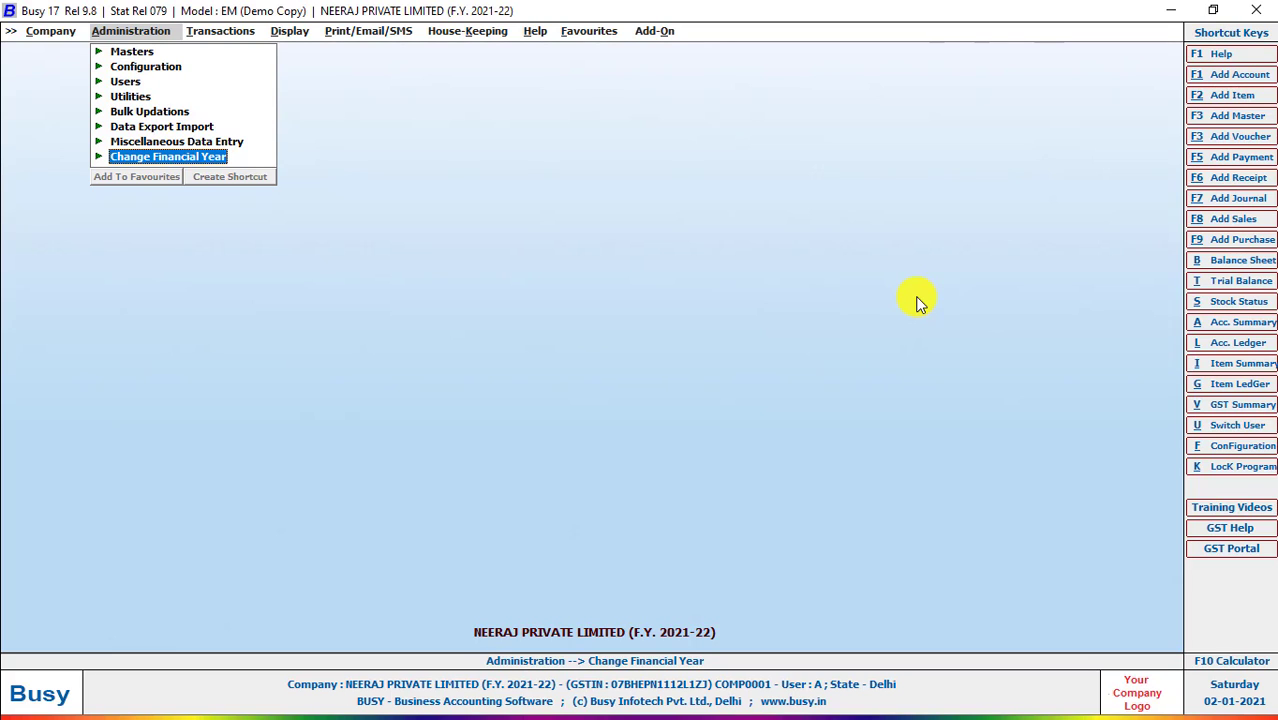
Start a new sales voucher in the GST series with the sale type L/GST-18%.
key("F8")
key("Return")
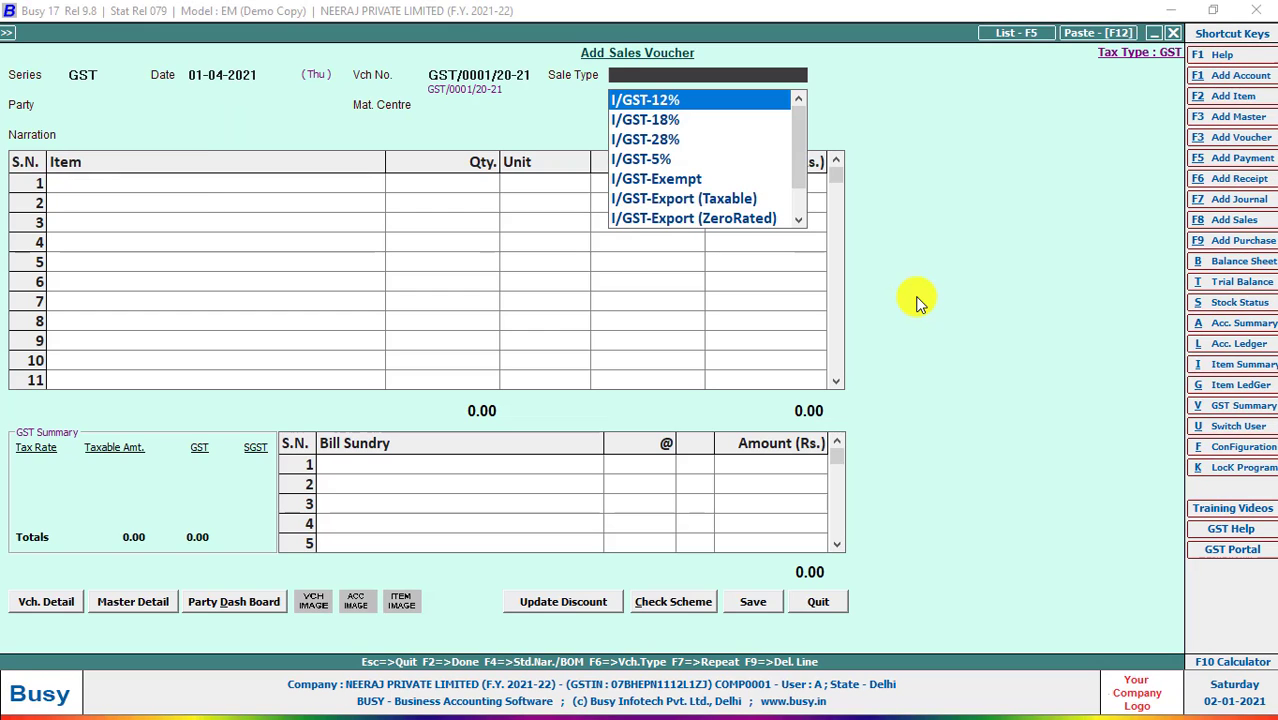
key("Down")
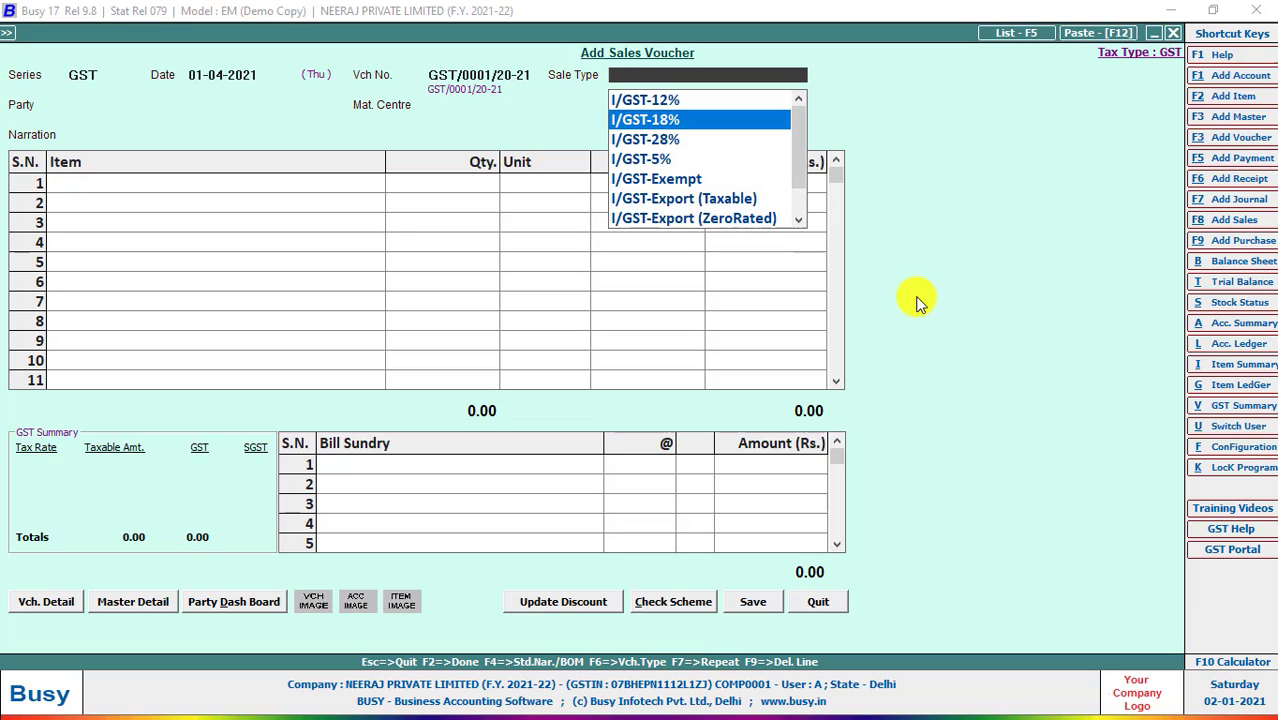
type("L")
key("Down")
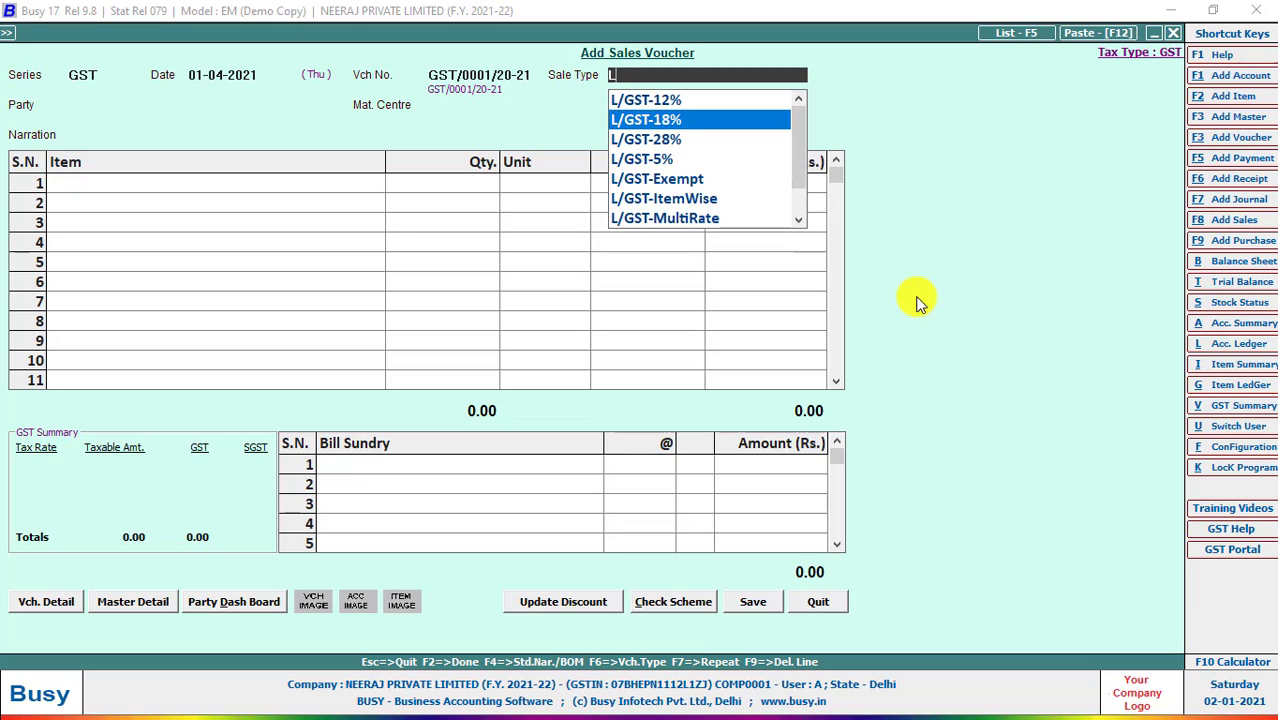
key("Return")
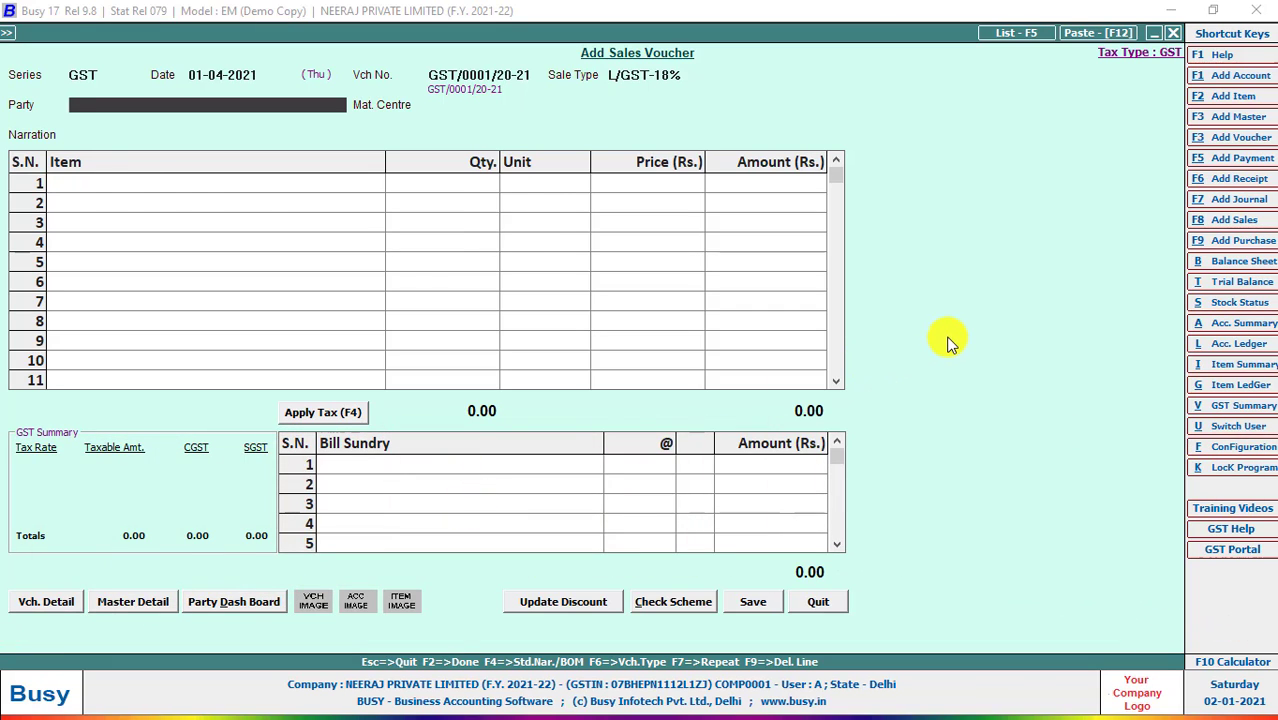
Set the voucher's party to AGGARWAL CRAFT and its material centre to BAWANA.
key("space")
key("Down")
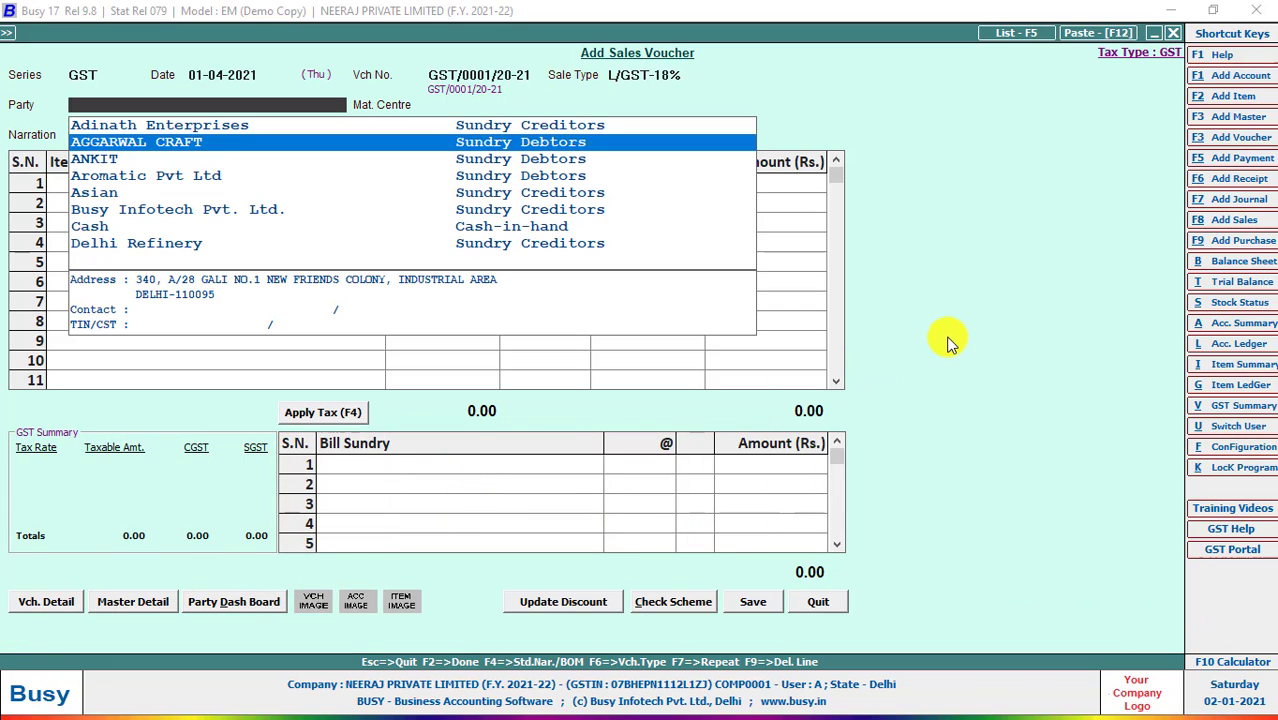
key("Return")
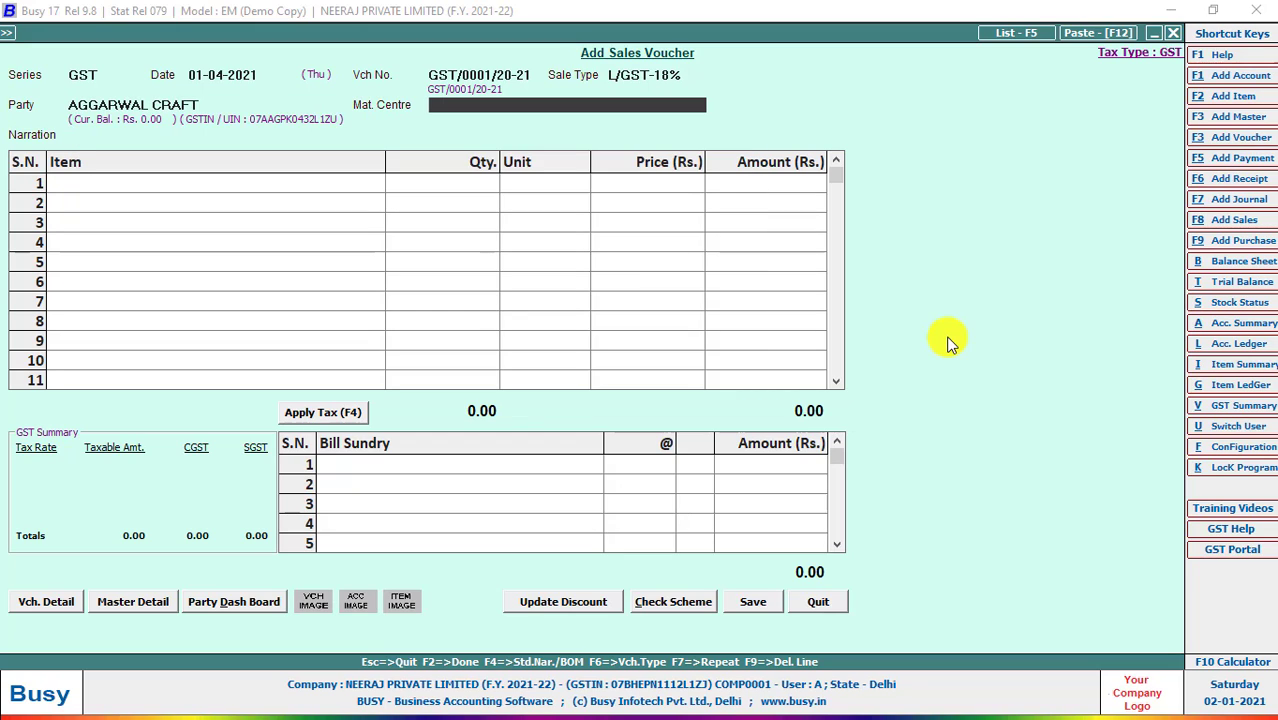
key("Return")
key("Return")
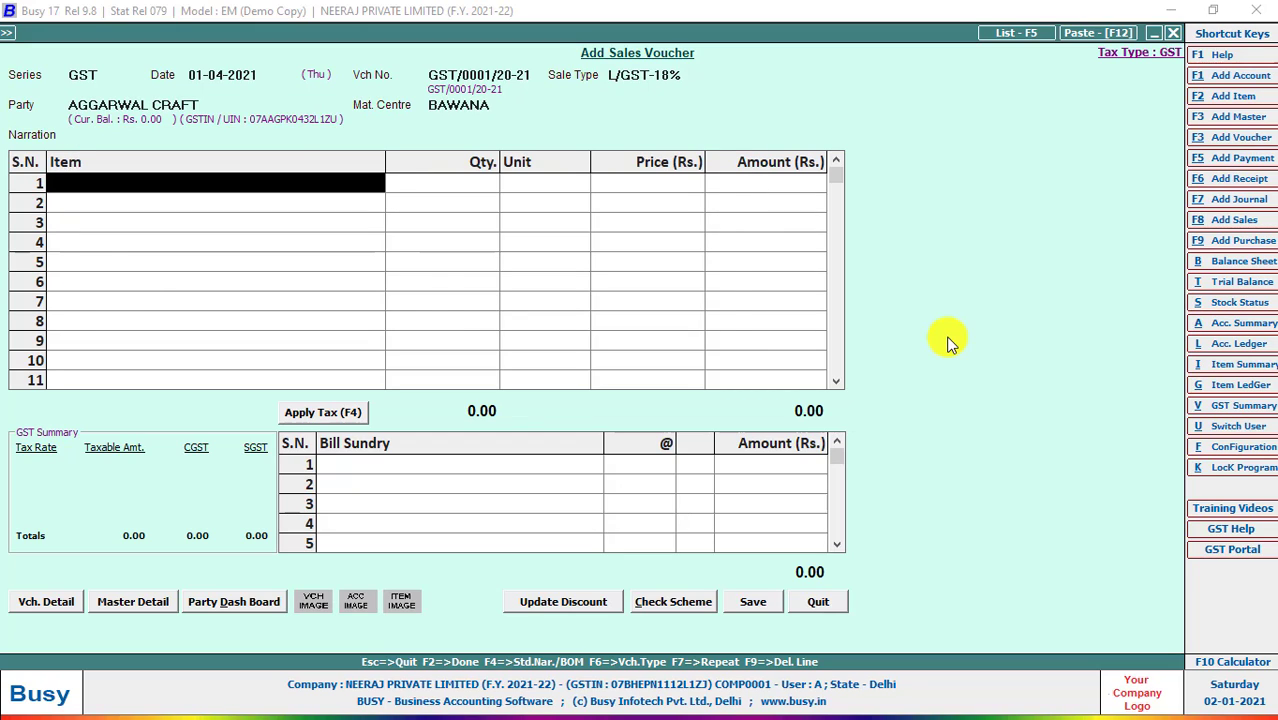
Add the item CURTAIN to the voucher's first row with a quantity of 50 Pcs. at a price of Rs. 65.
key("space")
key("Down")
key("Down")
key("Down")
key("Return")
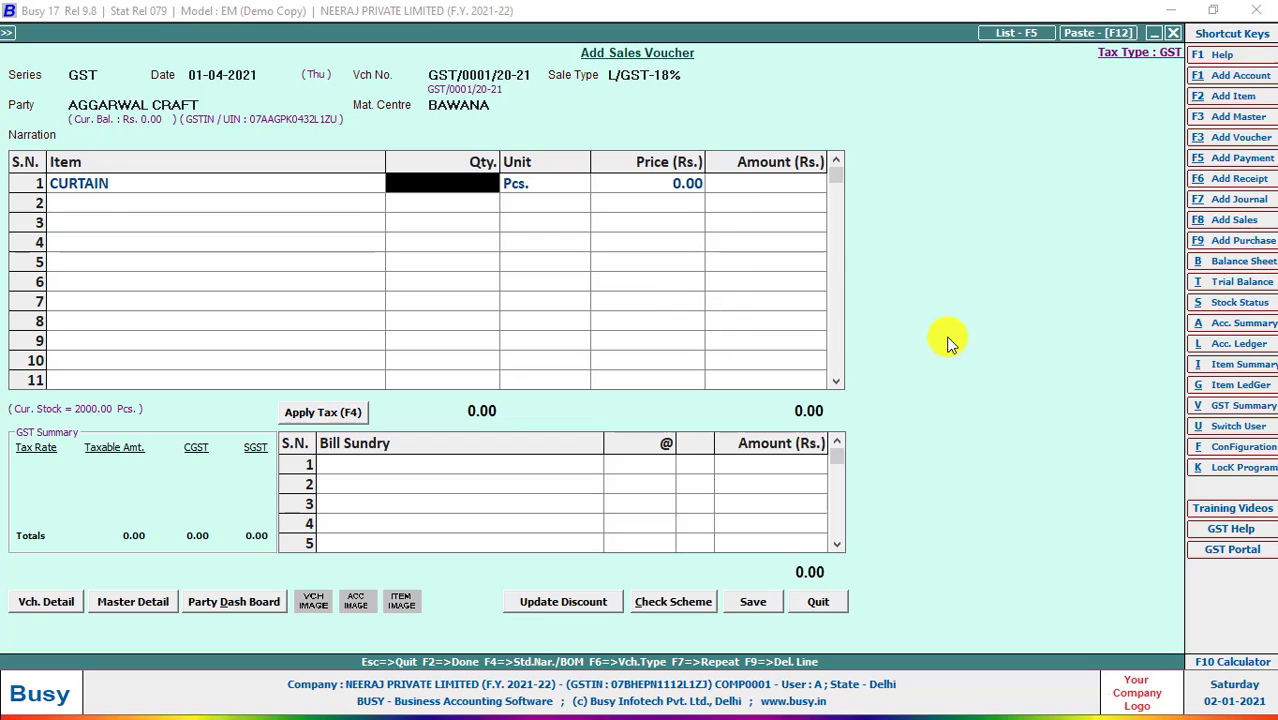
type("50")
key("Return")
key("Return")
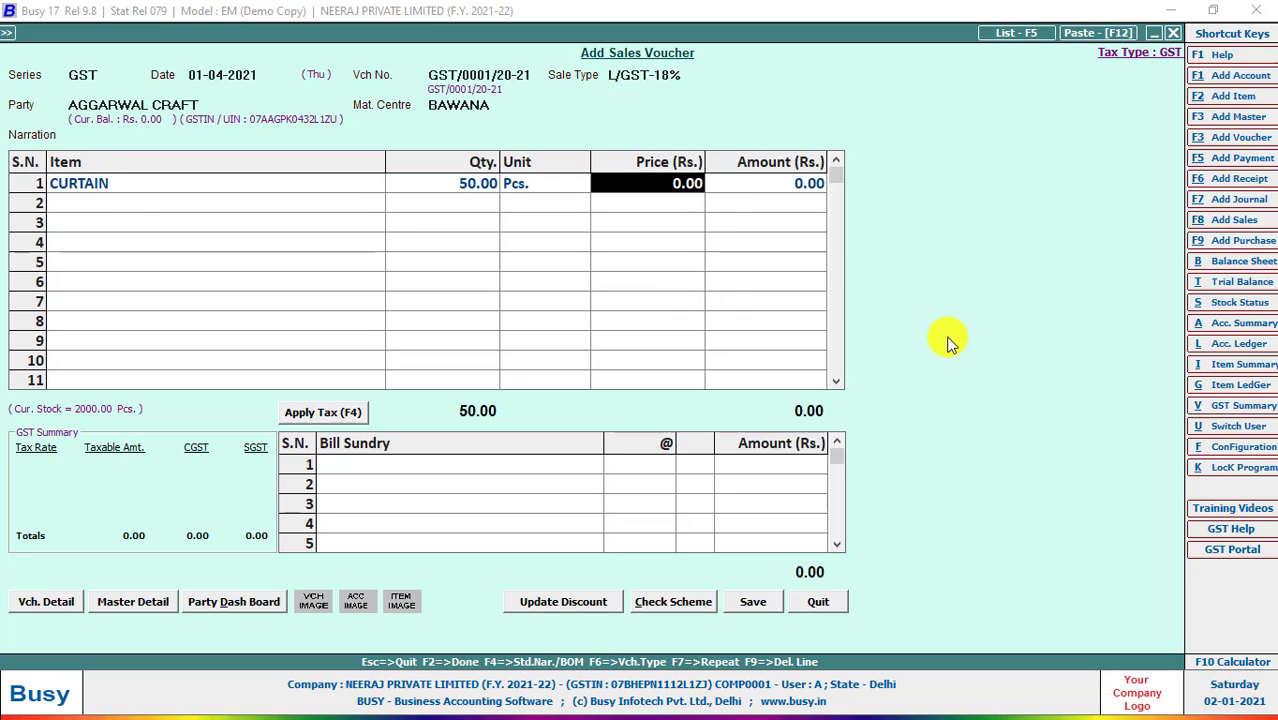
type("65")
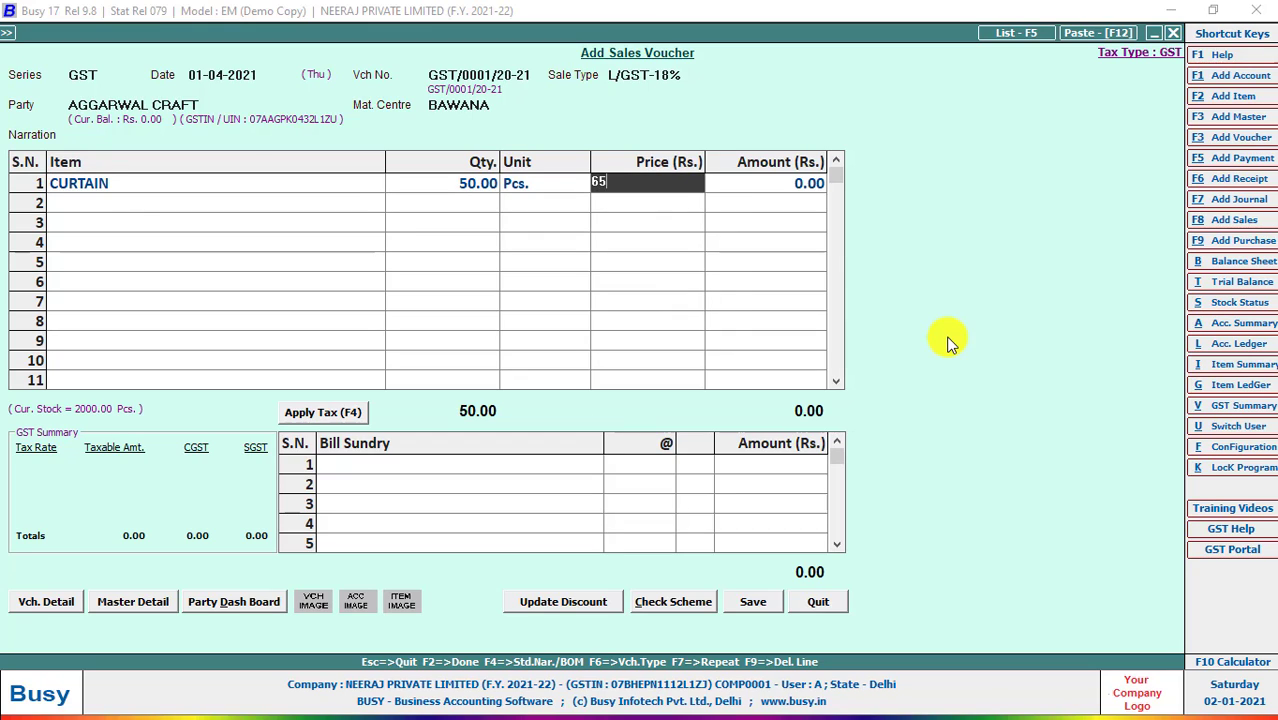
key("Return")
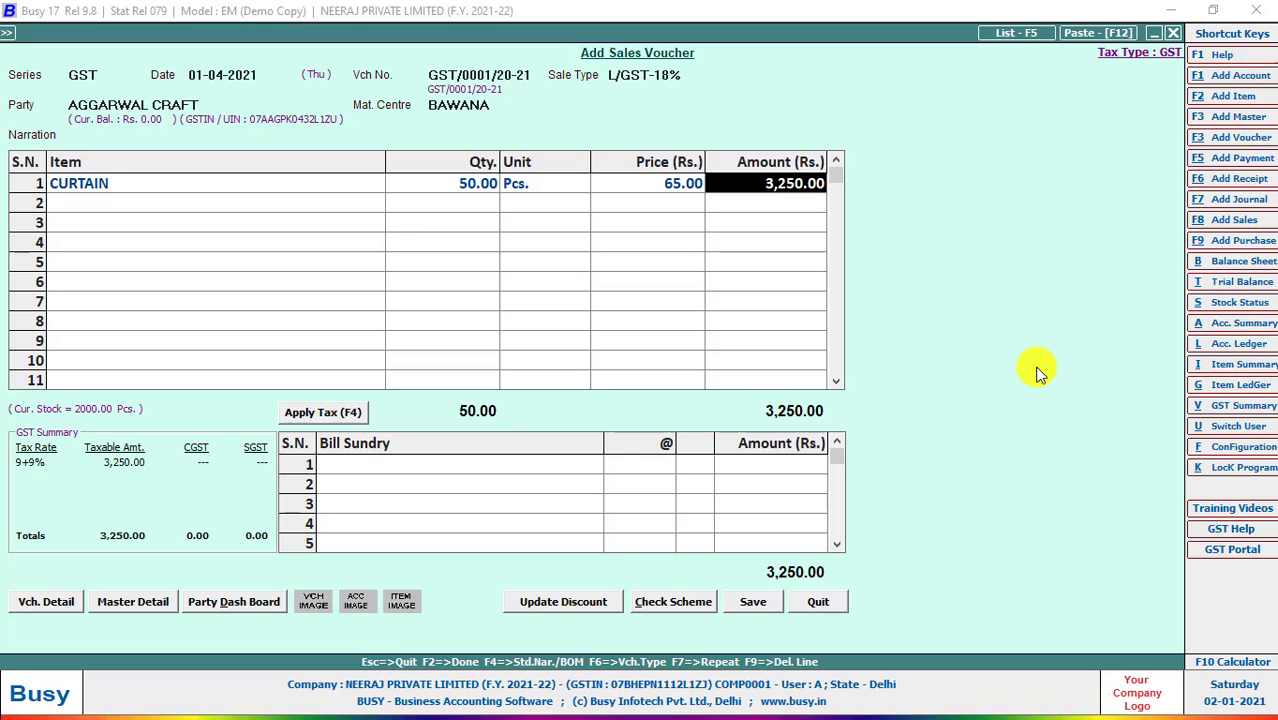
Quit the sales voucher without saving it.
key("Escape")
key("Return")
key("Escape")
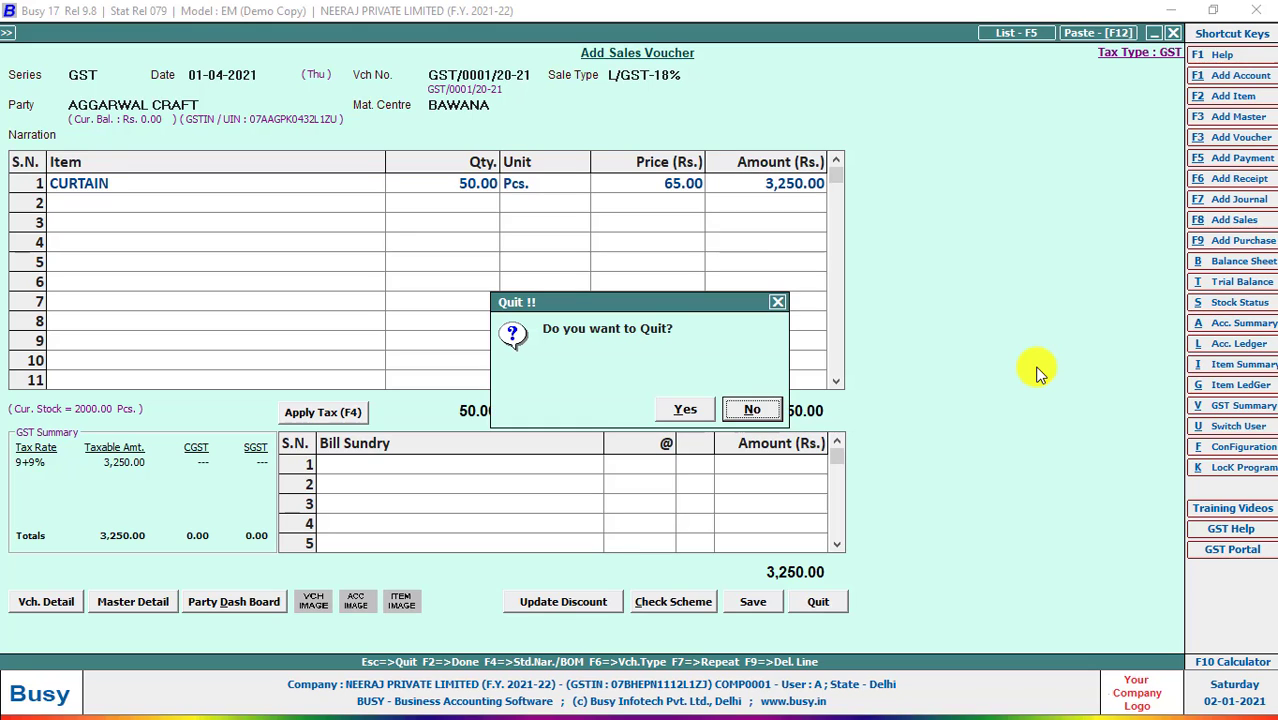
key("Left")
key("Return")
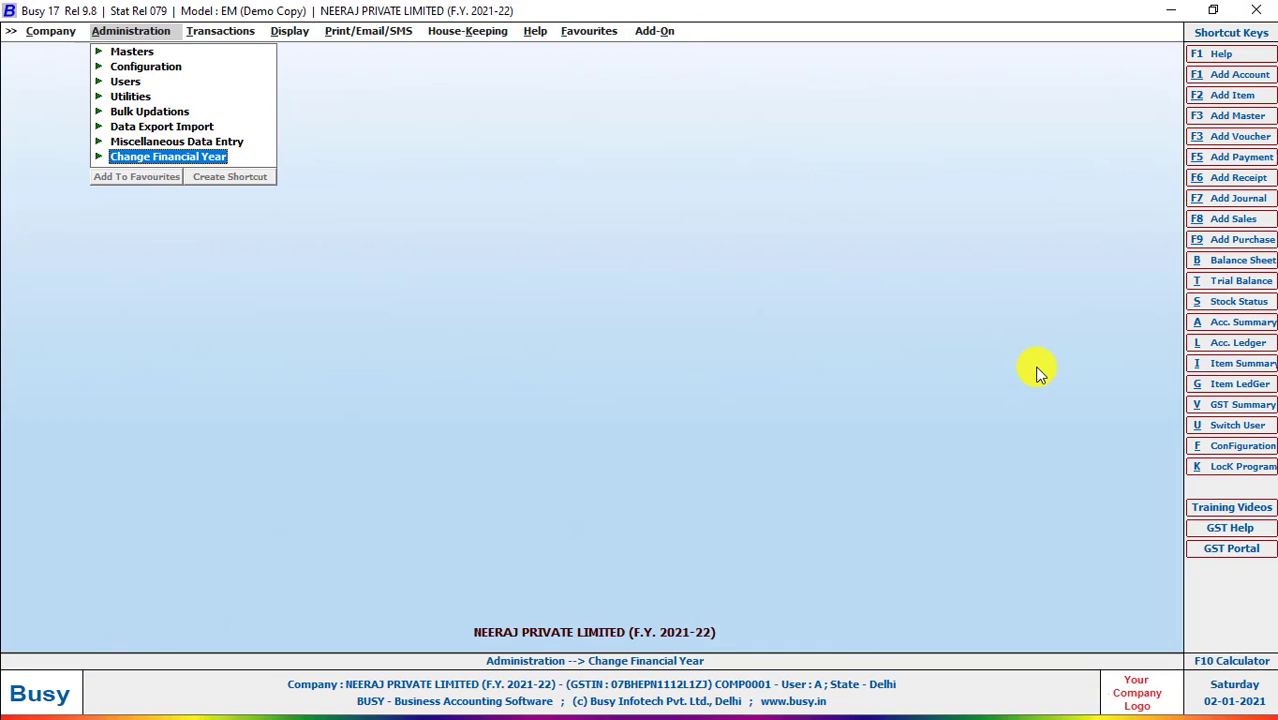
Open the configuration for tagging bill sundries voucher-wise.
key("Up")
key("Up")
key("Up")
key("Up")
key("Up")
key("Up")
key("Up")
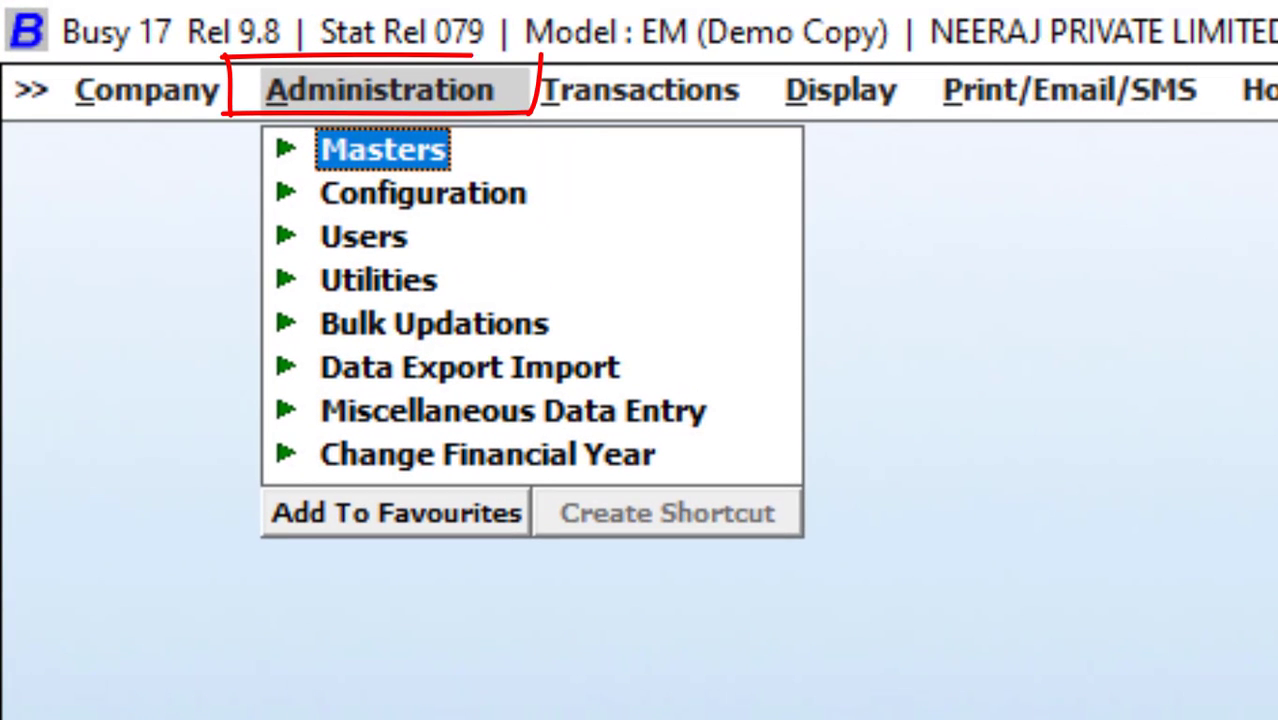
key("Down")
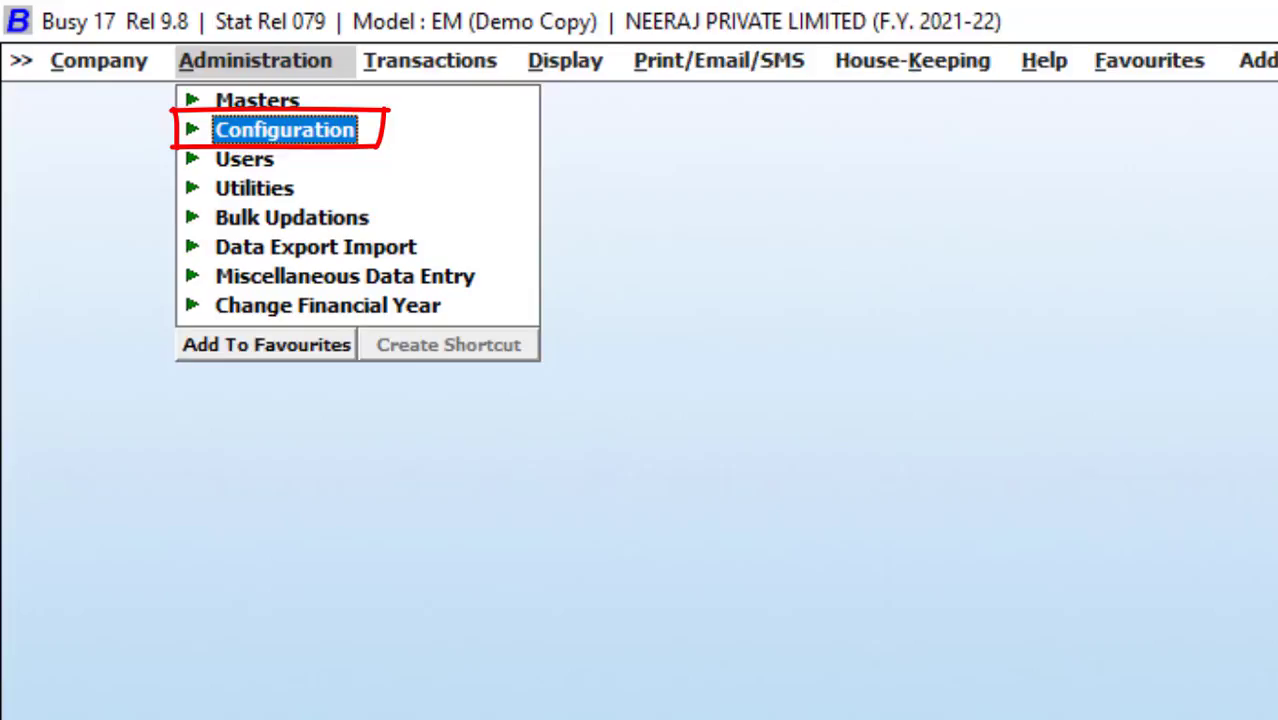
key("Return")
key("Down")
key("Down")
key("Down")
key("Down")
key("Down")
key("Down")
key("Down")
key("Down")
key("Down")
key("Down")
key("Down")
key("Down")
key("Down")
key("Down")
key("Down")
key("Down")
key("Down")
key("Down")
key("Down")
key("Down")
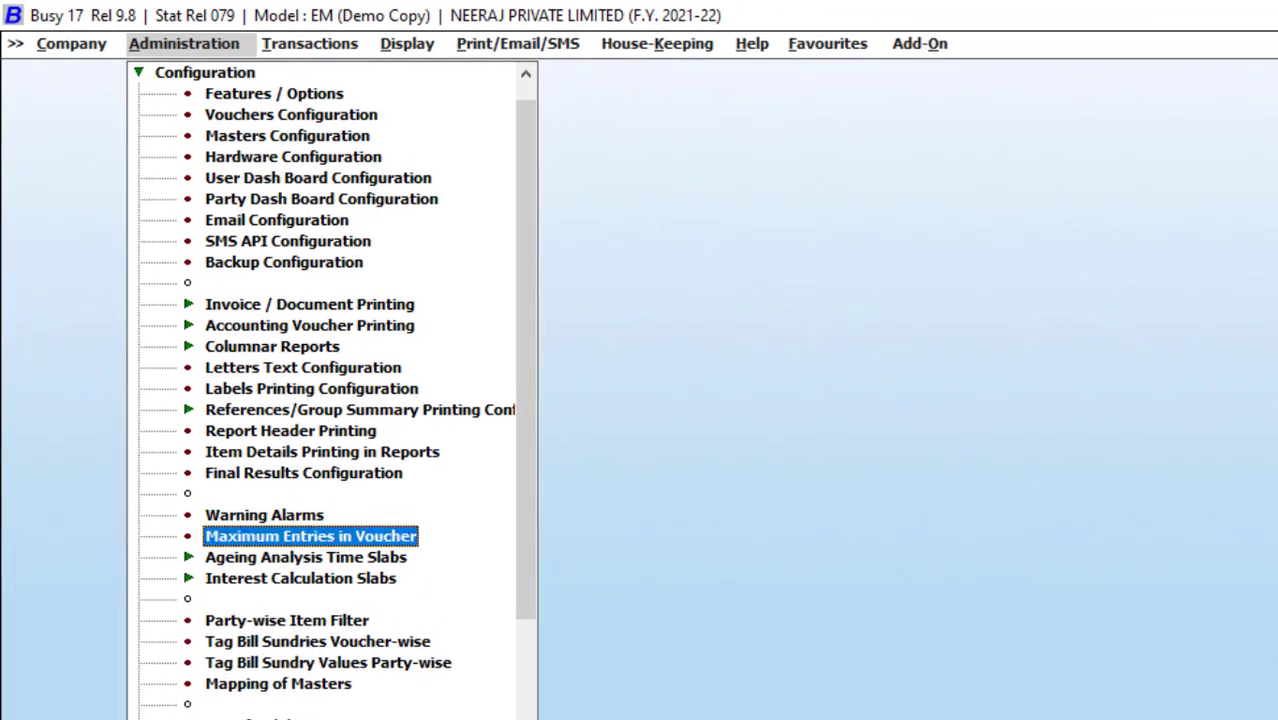
key("Down")
key("Down")
key("Down")
key("Down")
key("Down")
key("Down")
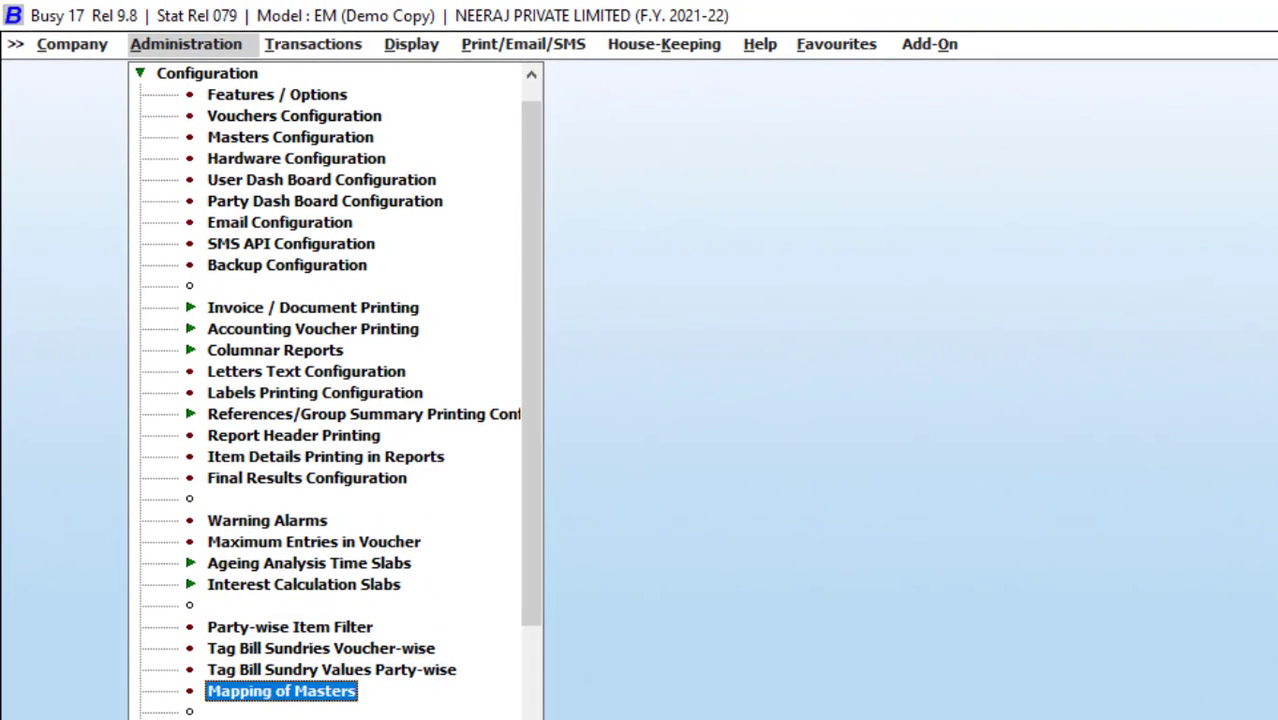
key("Up")
key("Up")
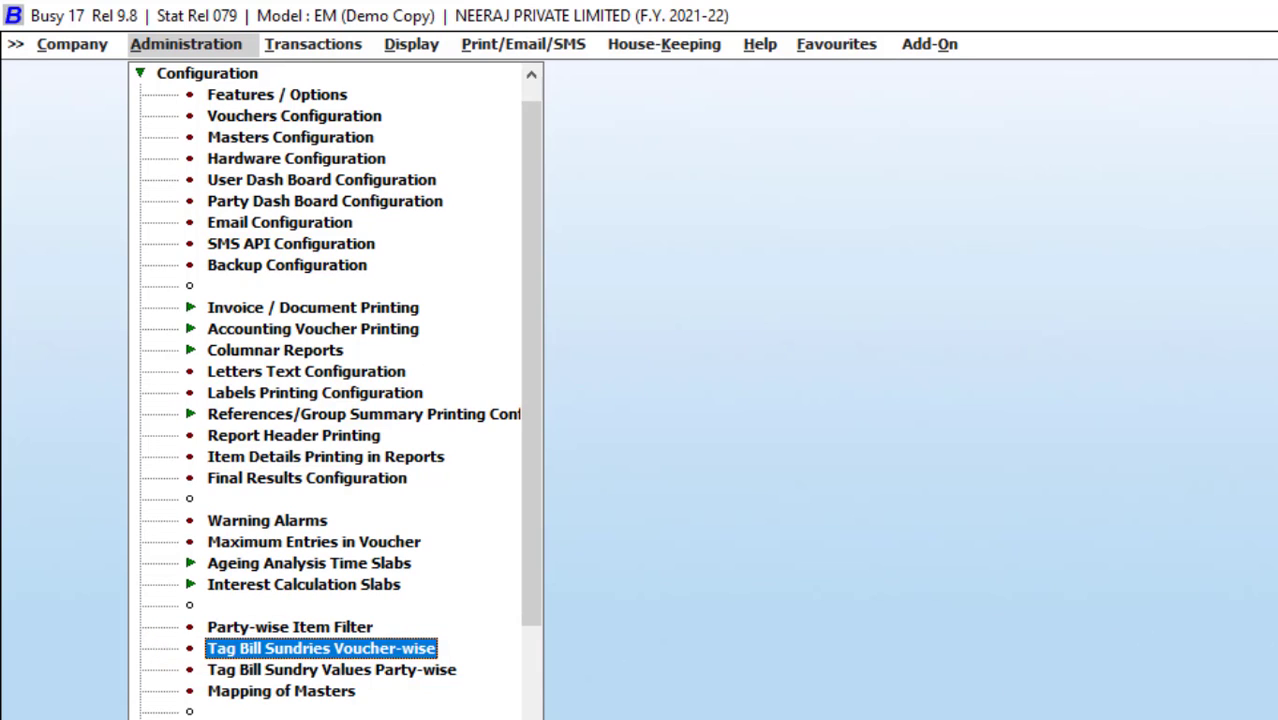
key("Return")
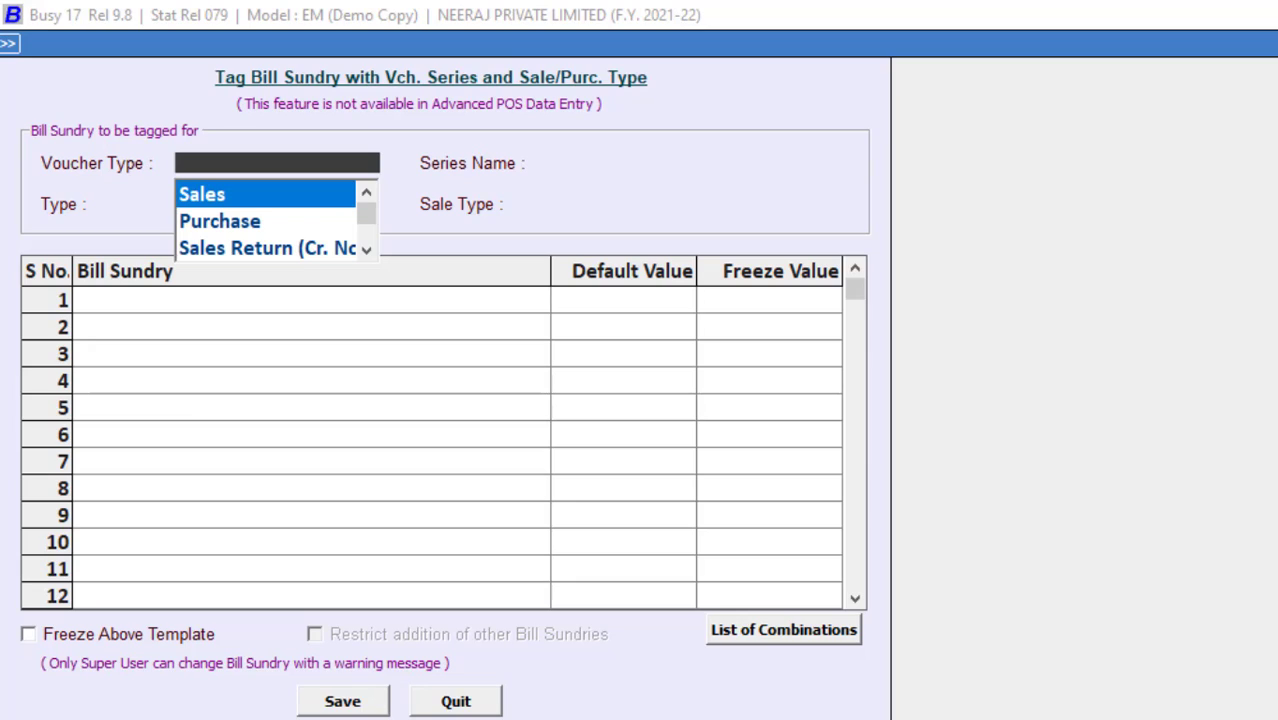
Set the tagging to voucher type Sales, series GST and sale type L/GST-18%.
key("Return")
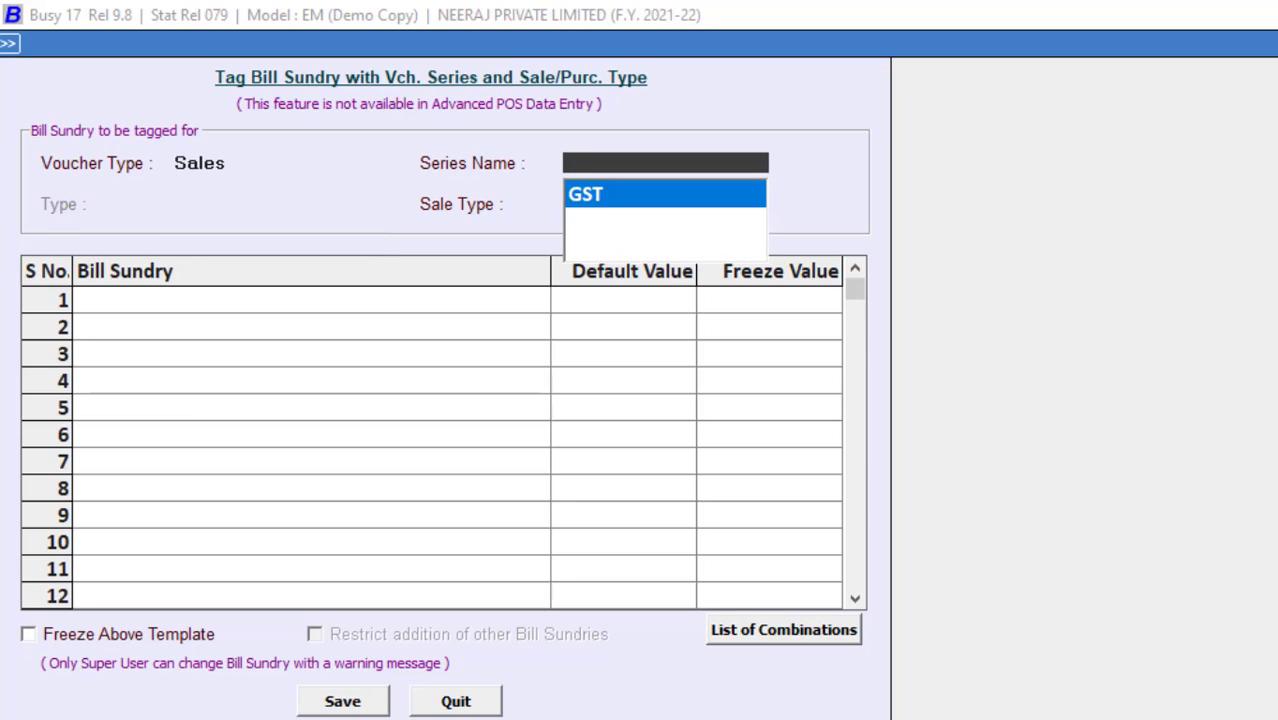
key("Return")
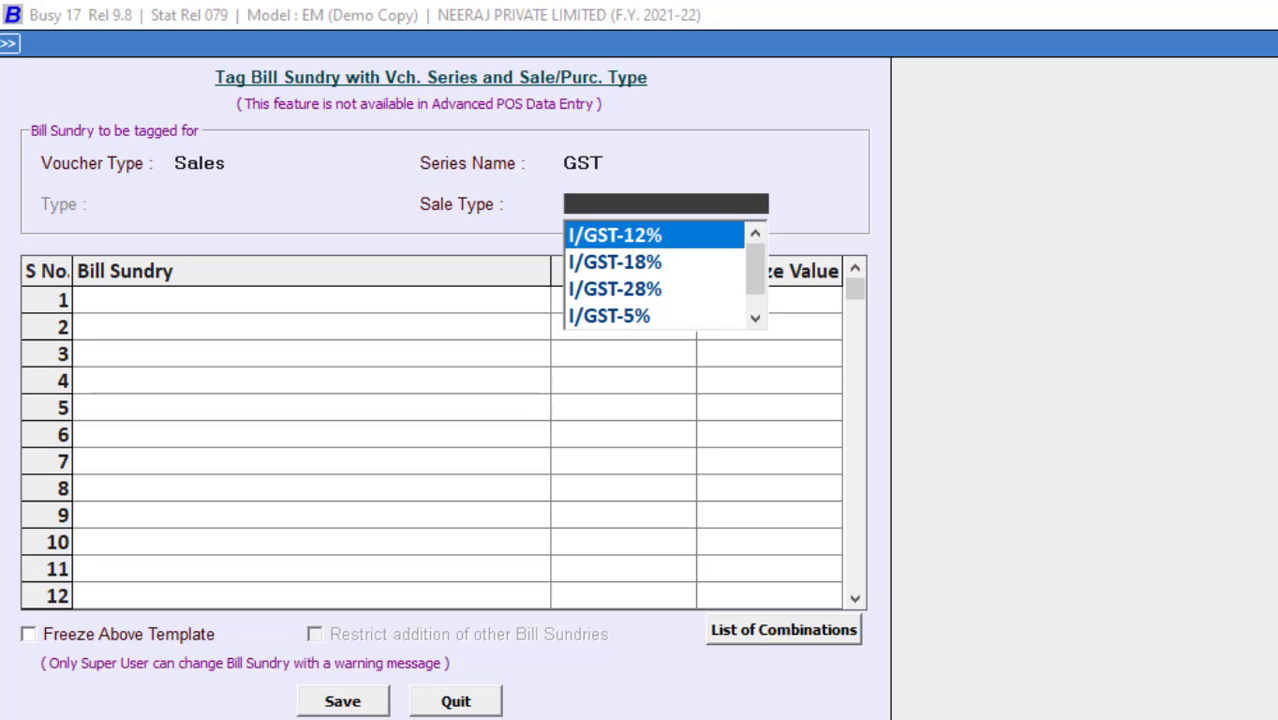
type("L")
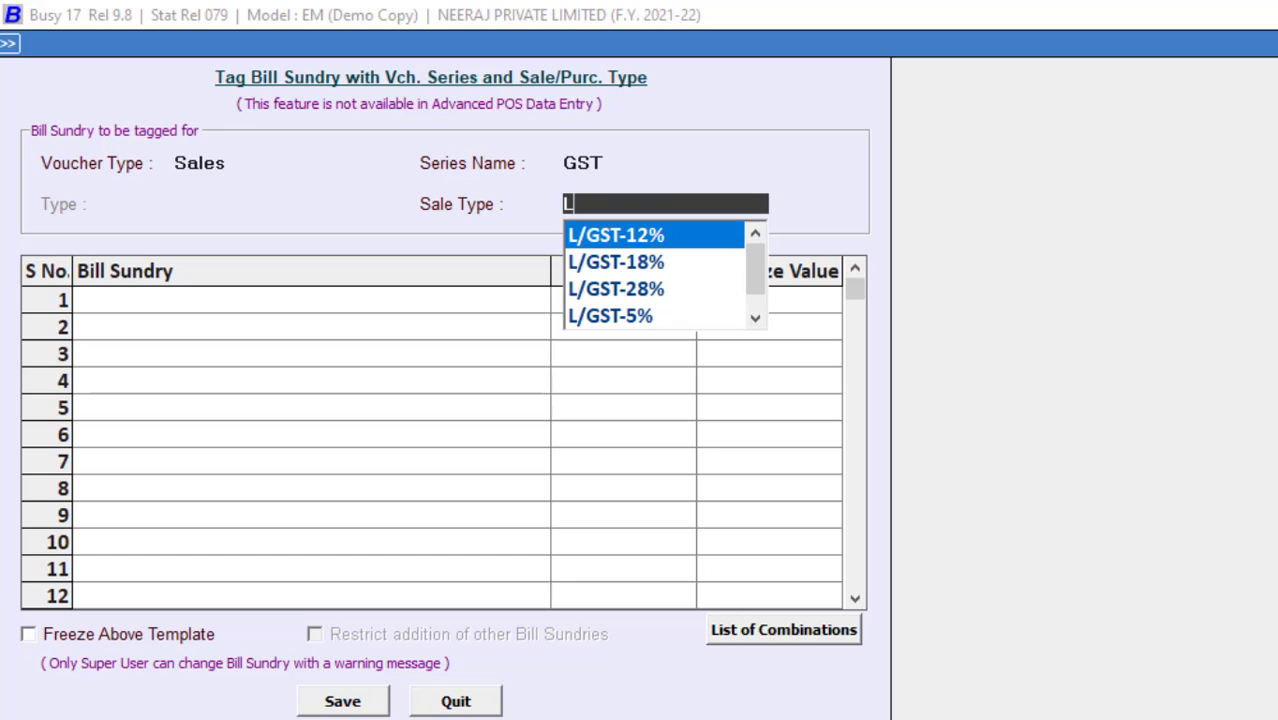
key("Down")
key("Return")
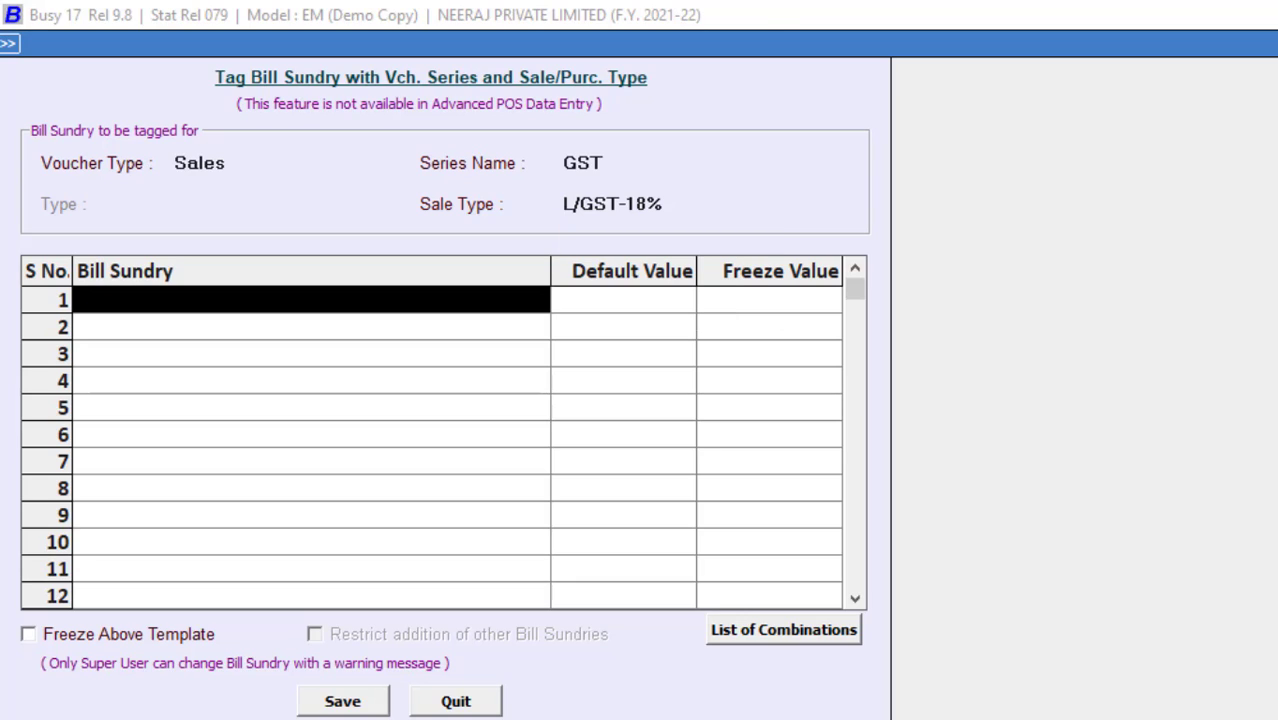
Tag CGST as the first bill sundry with a default value of 9 and its value frozen (Y).
type("CG")
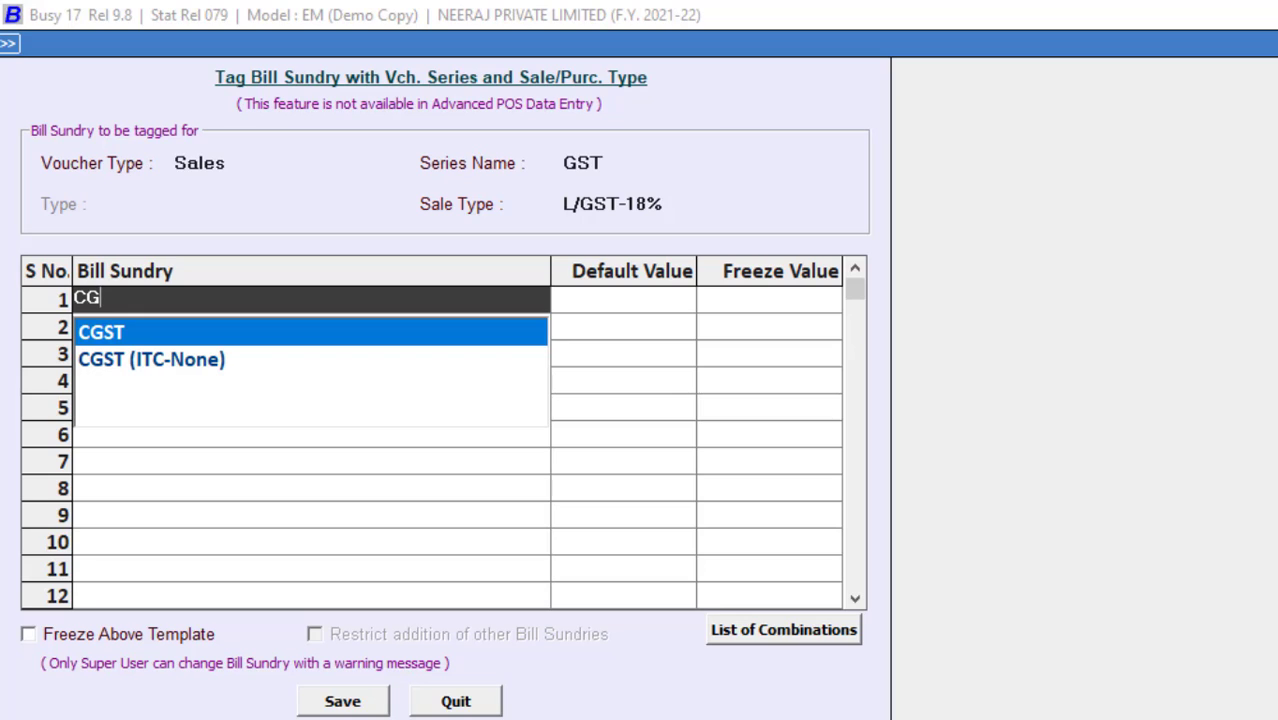
key("Return")
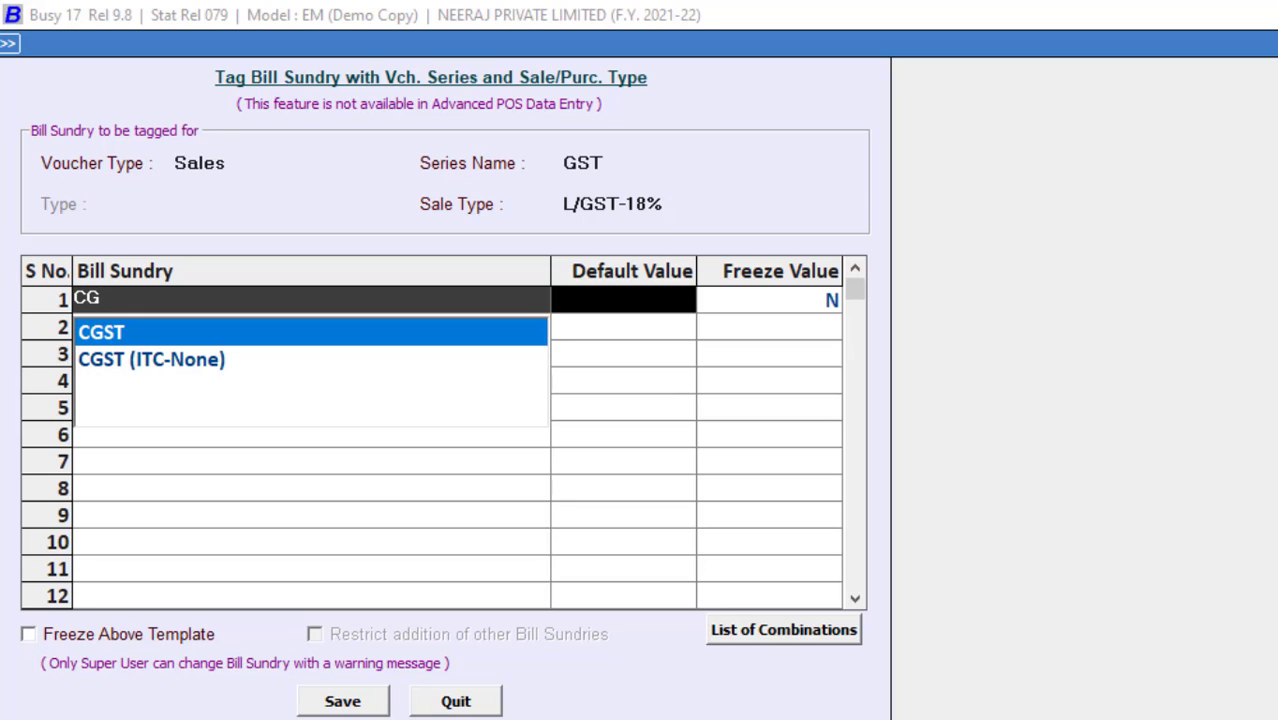
type("9")
key("Return")
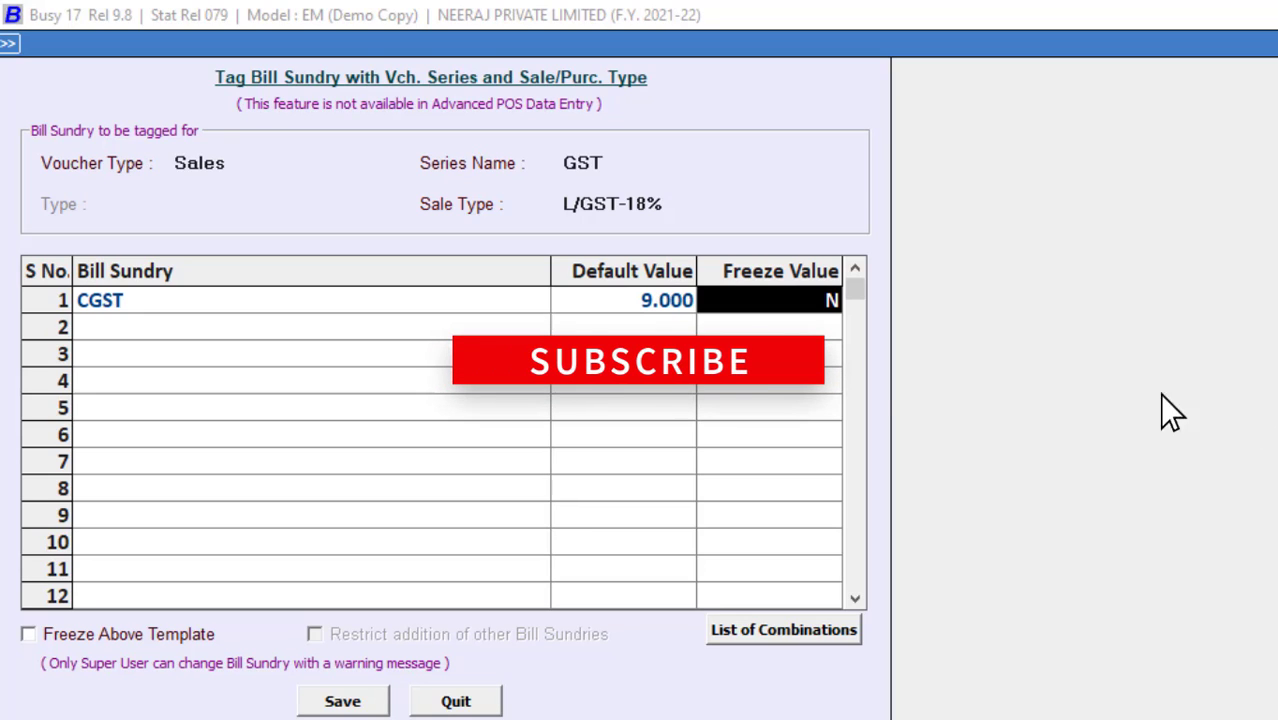
type("N")
key("Return")
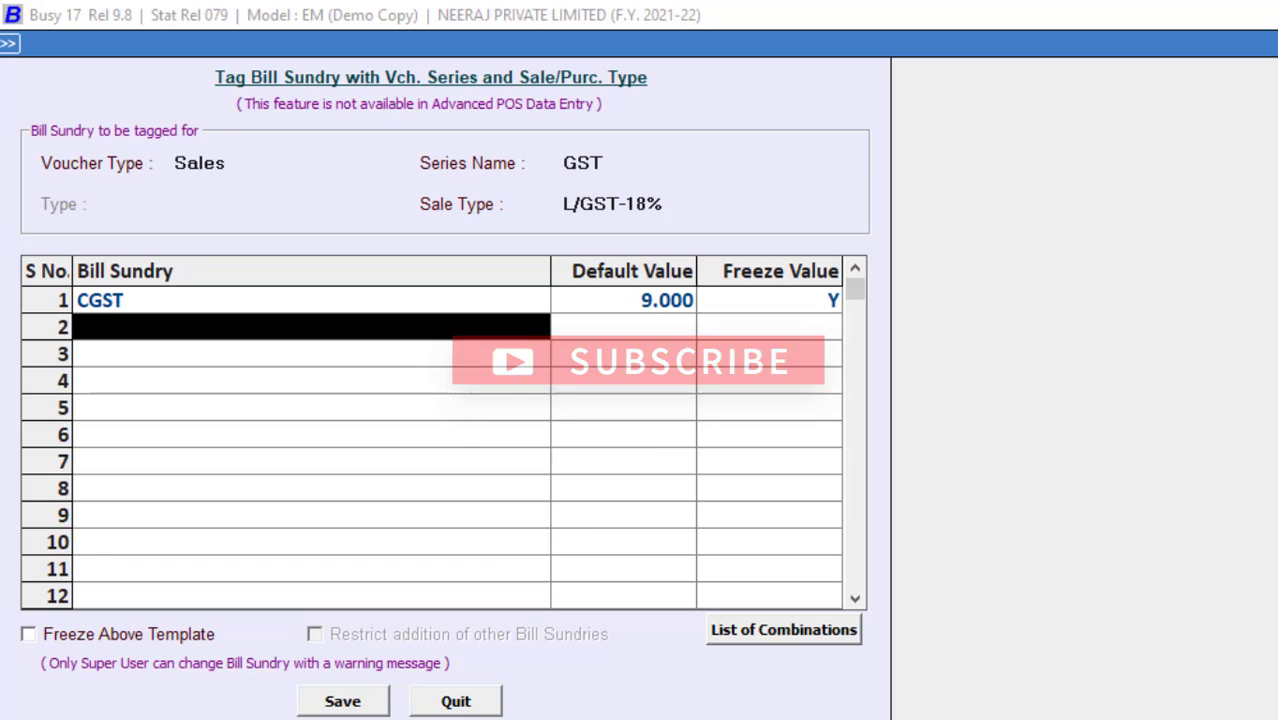
Tag SGST as the second bill sundry with a default value of 9 and its value frozen (Y).
type("SG")
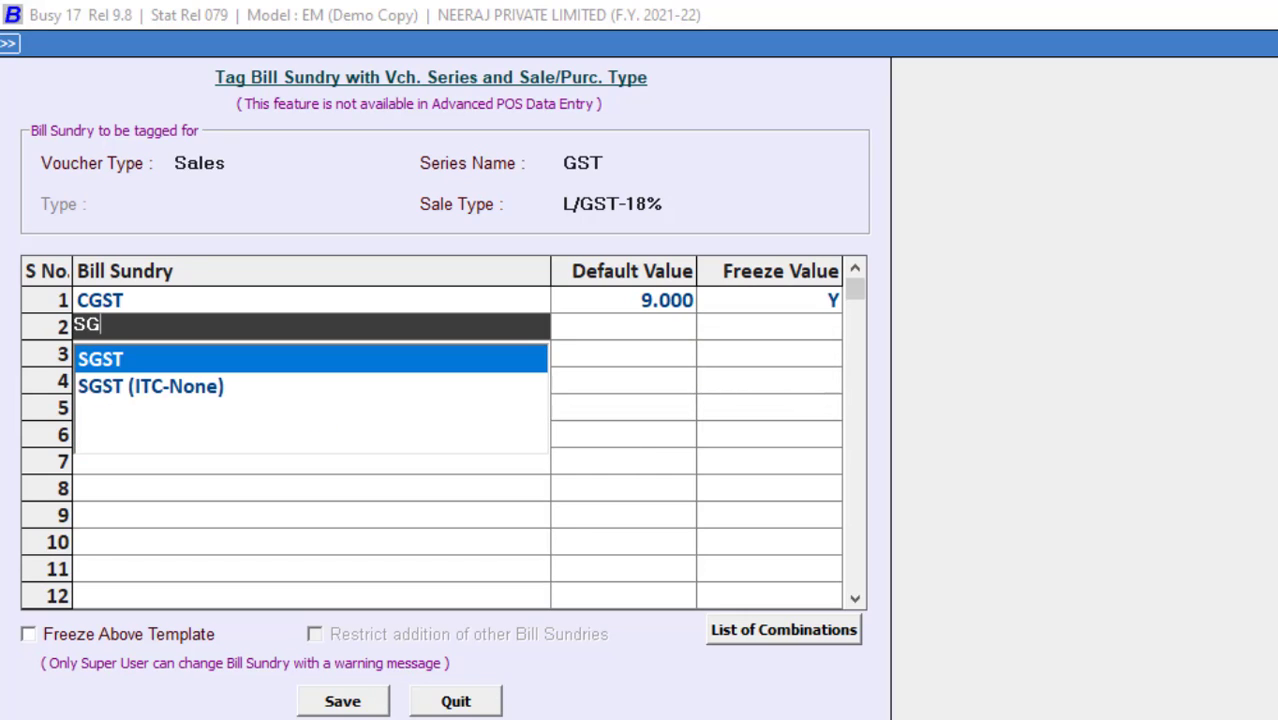
key("Return")
type("9")
key("Return")
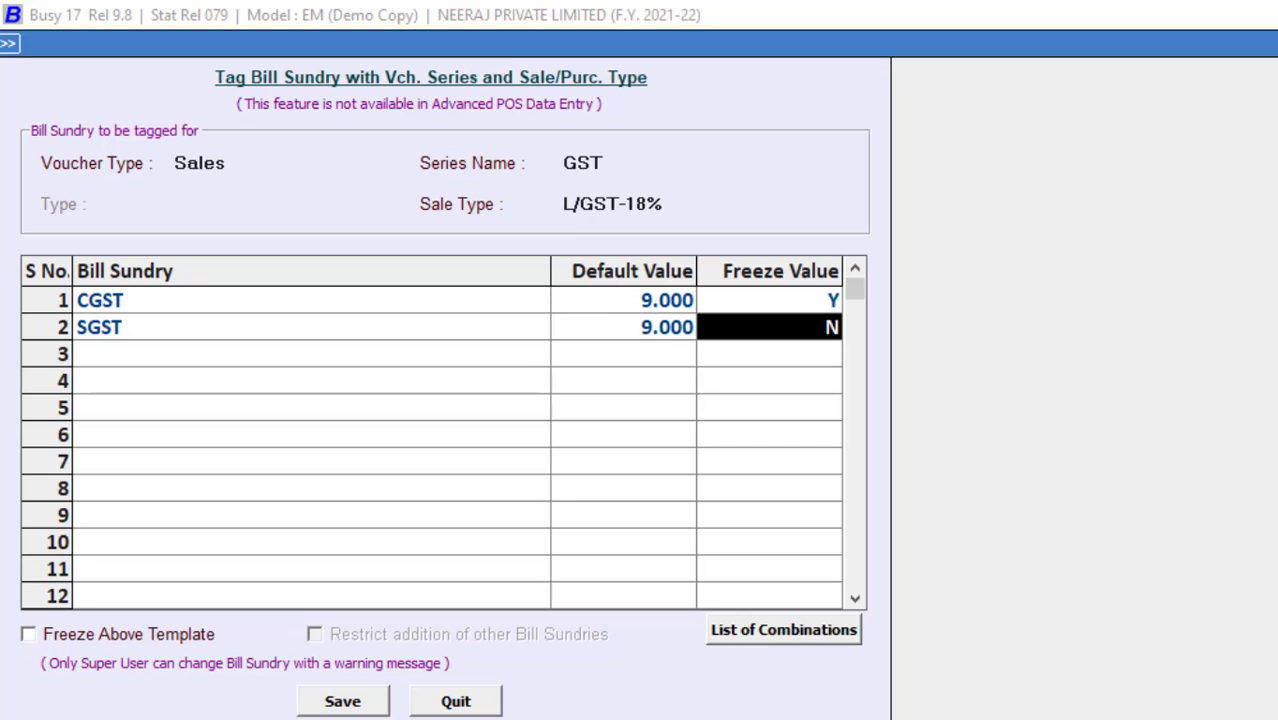
type("Y")
key("Return")
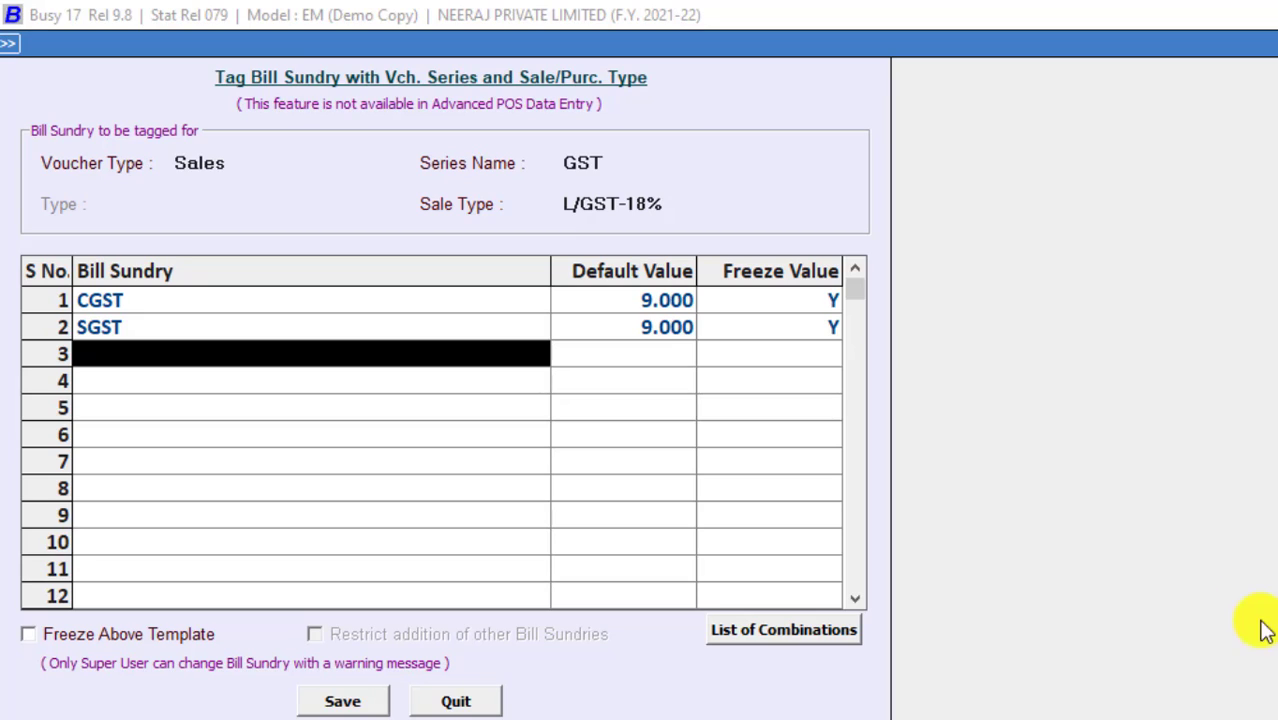
Freeze the bill sundry template, restrict the addition of other bill sundries, and save the tagging.
left_click(27, 636)
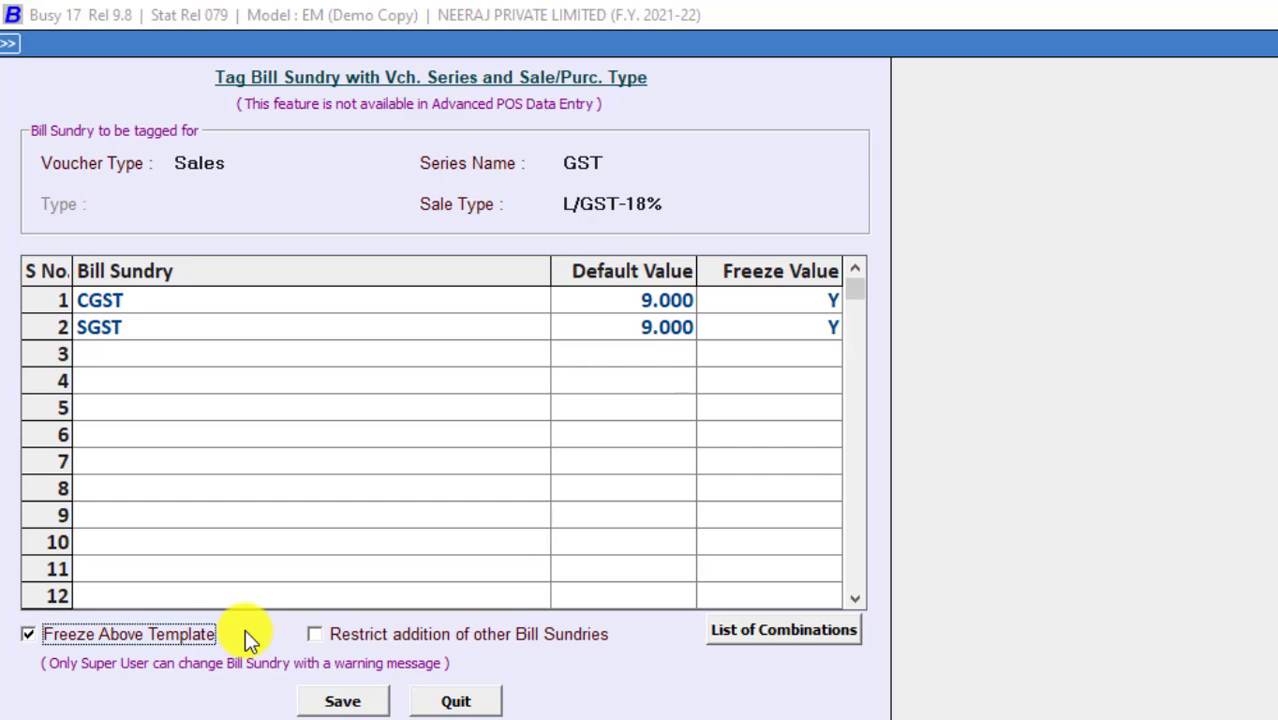
left_click(315, 637)
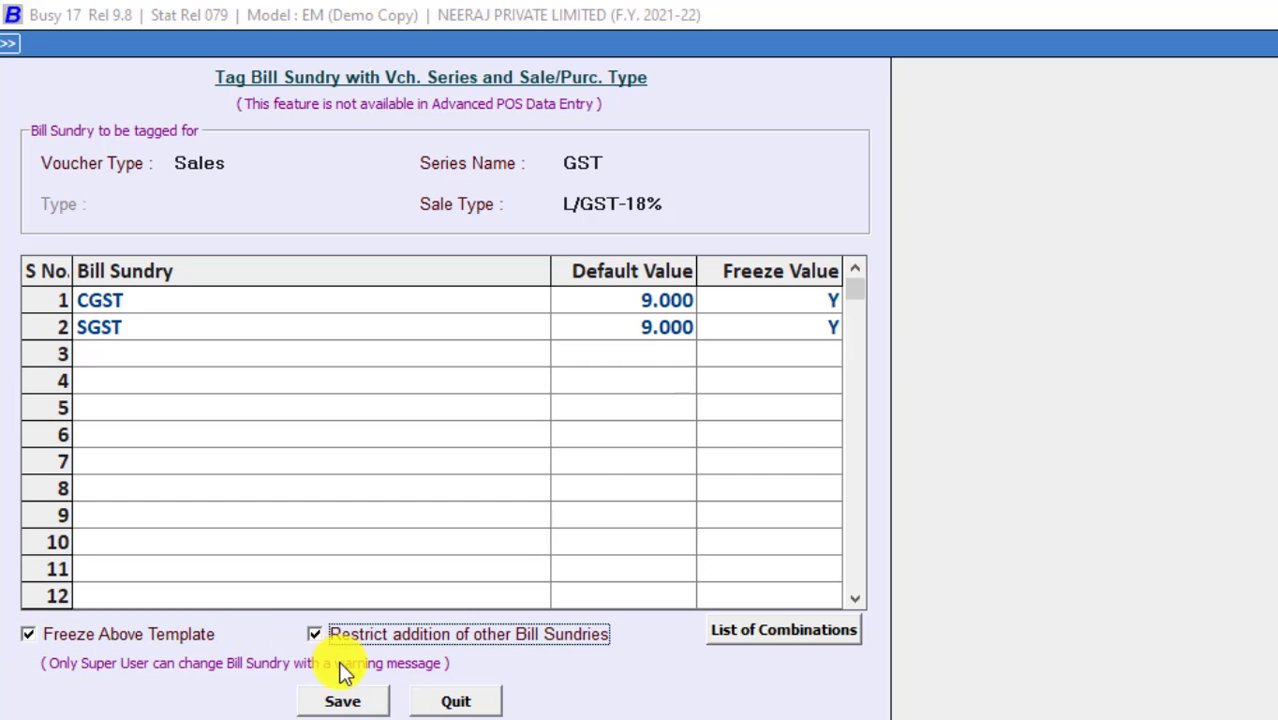
left_click(345, 702)
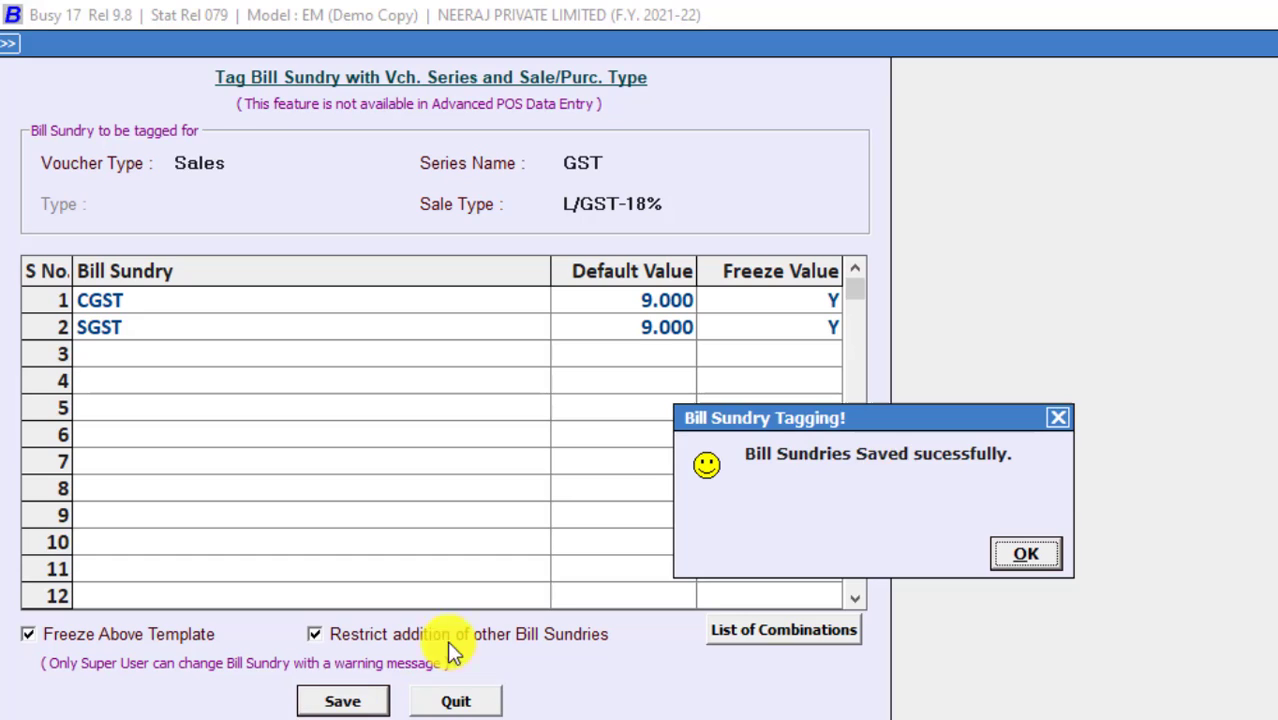
Close the save confirmation and set the new tagging to voucher type Sales, series GST and sale type L/GST-MultiRate.
left_click(1018, 556)
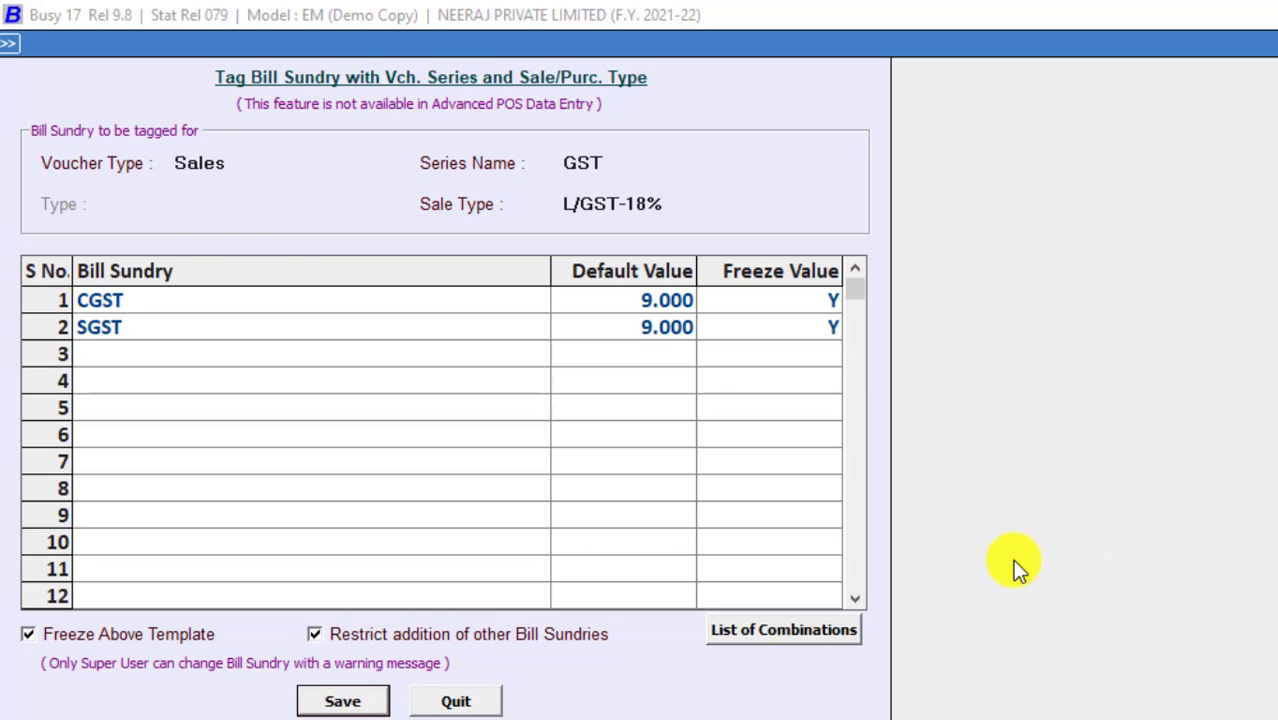
key("Return")
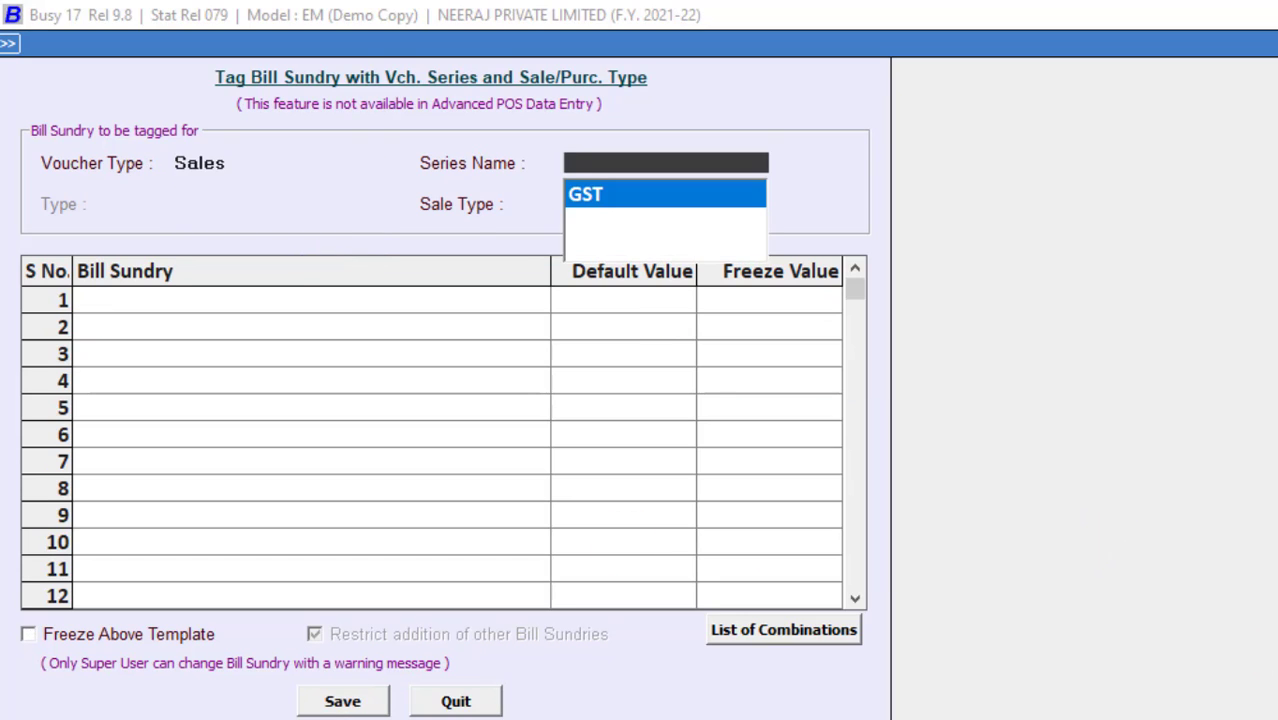
key("Return")
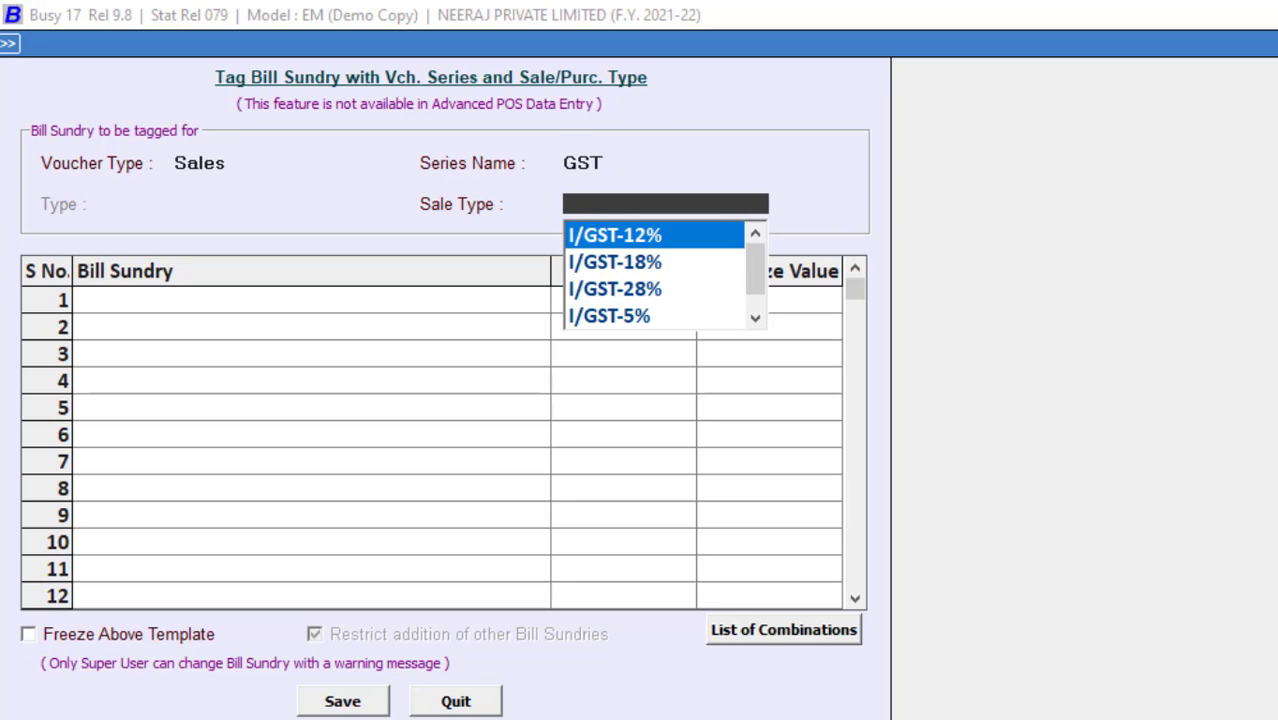
type("MU")
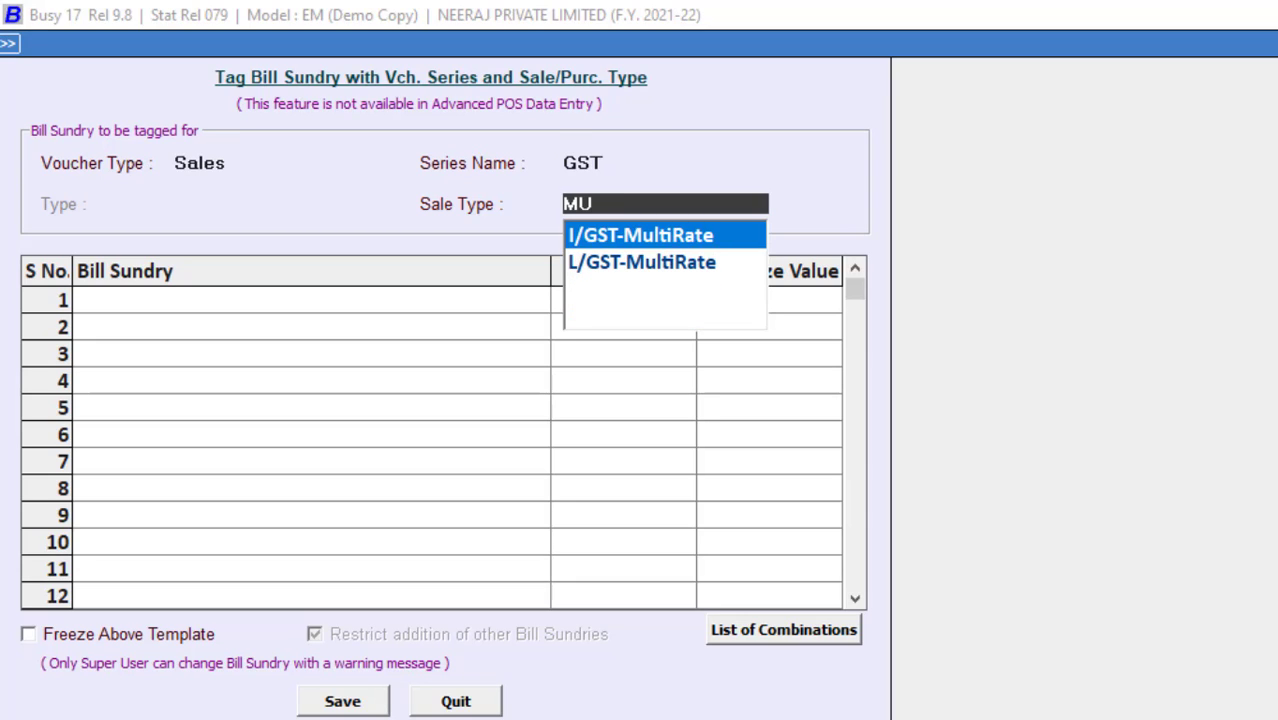
key("Down")
key("Return")
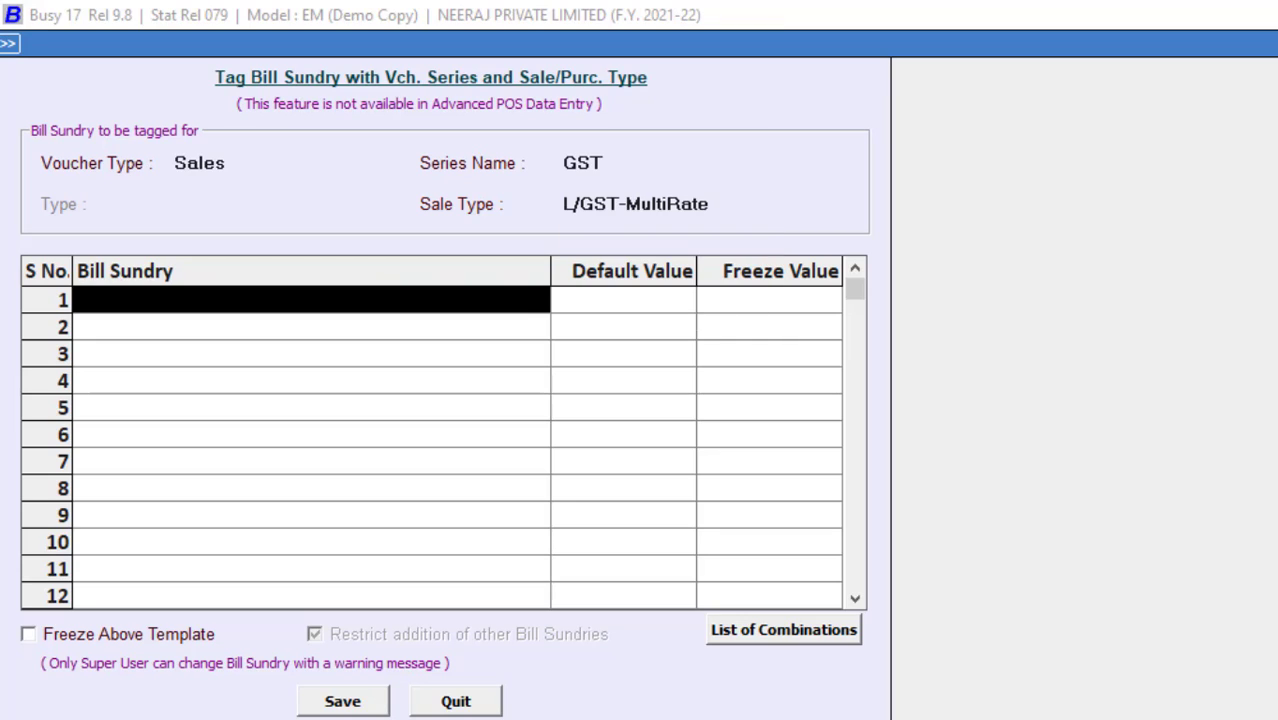
type("CG")
key("Return")
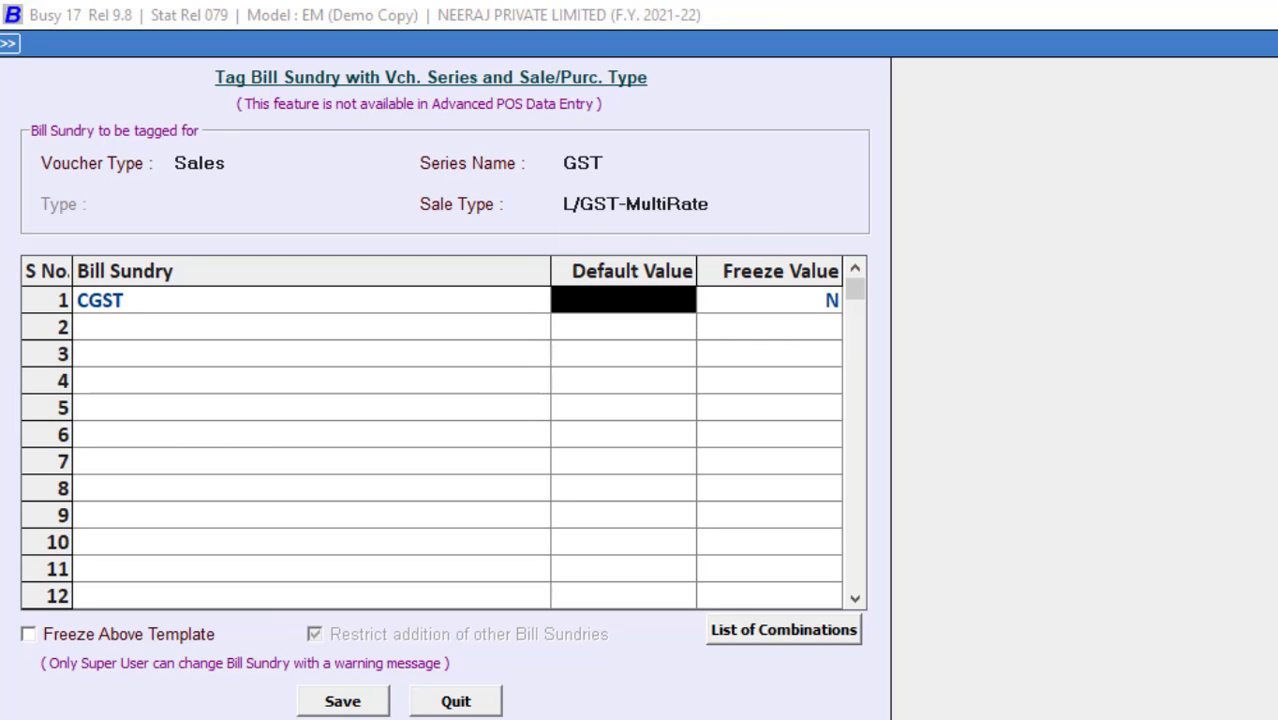
type("2.5")
key("Return")
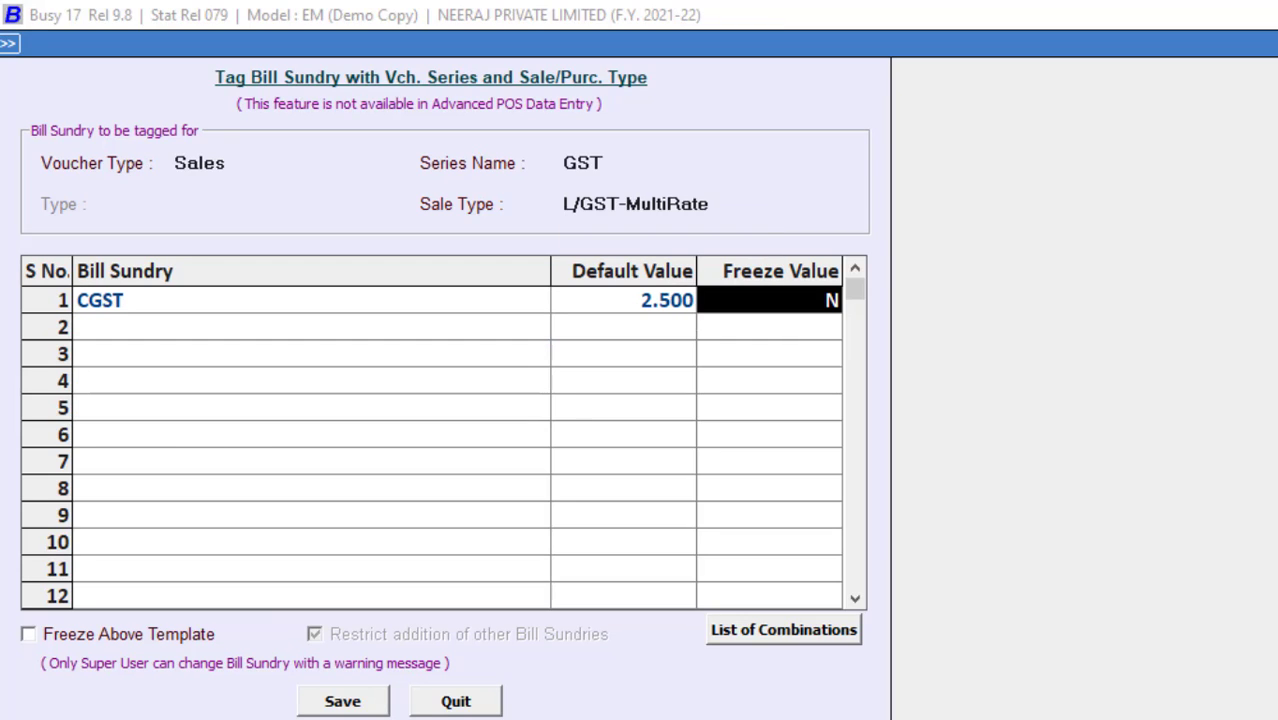
key("Return")
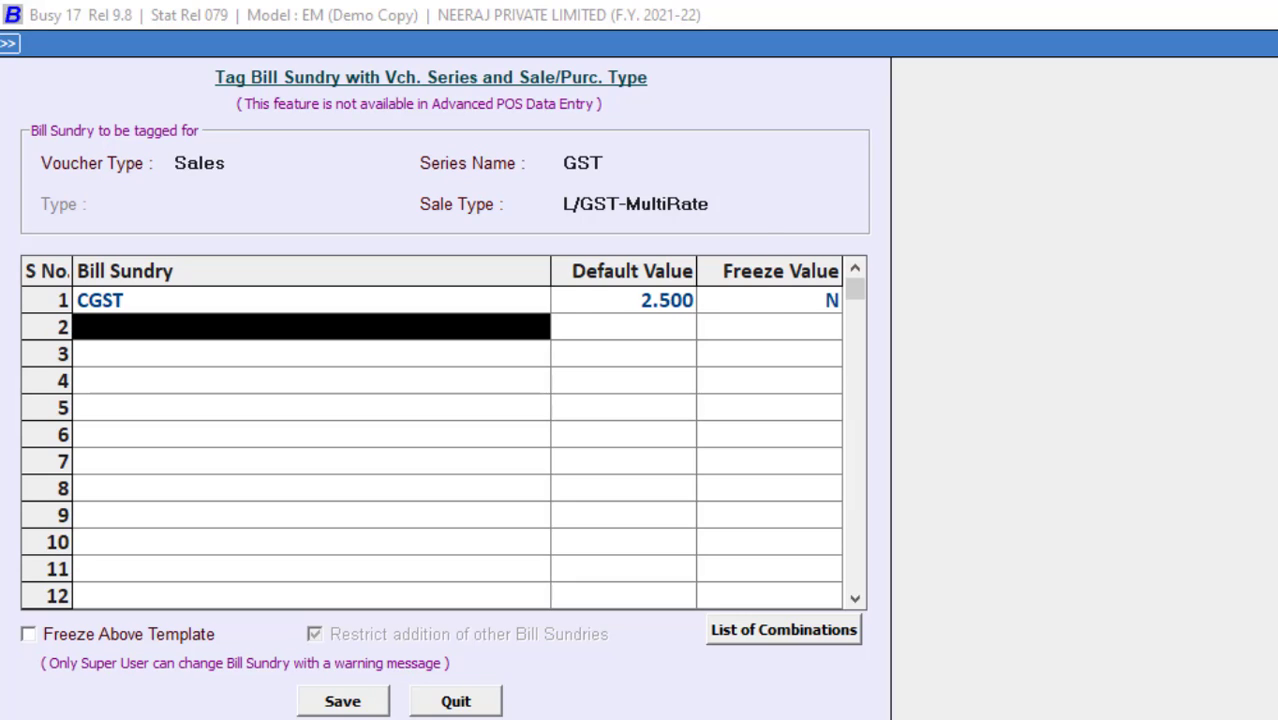
key("Escape")
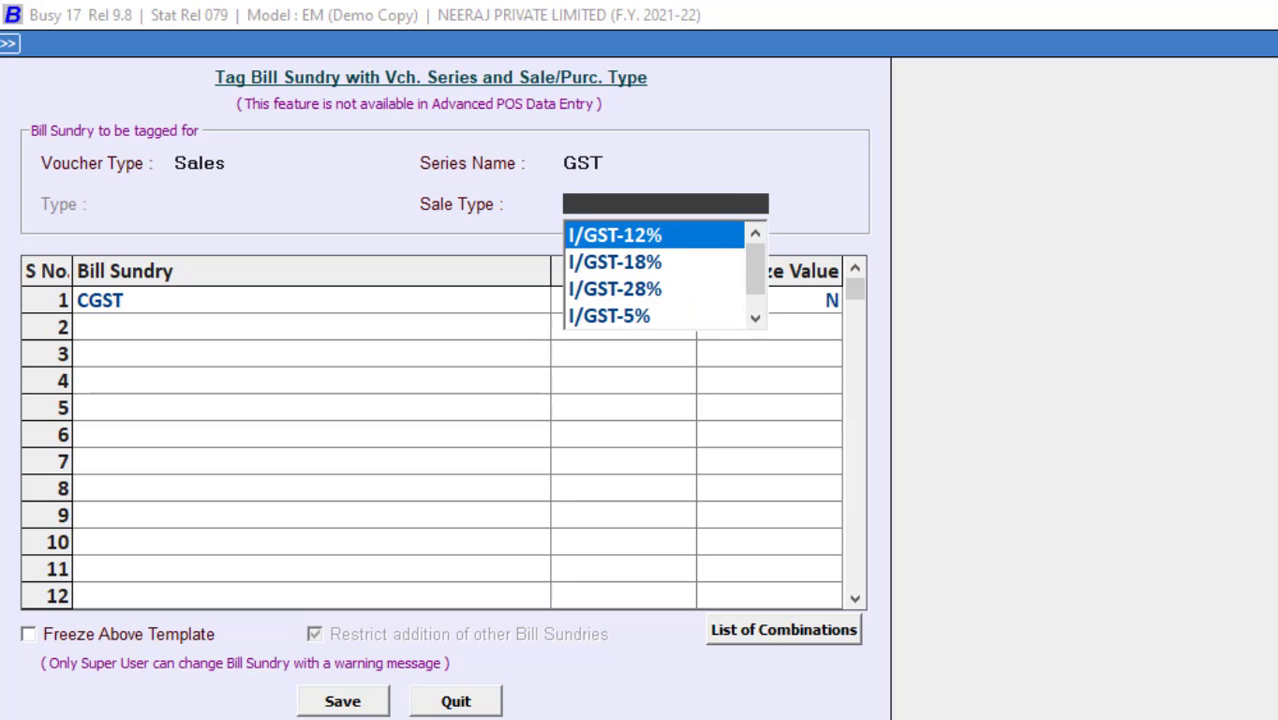
type("MUL")
key("Down")
key("Return")
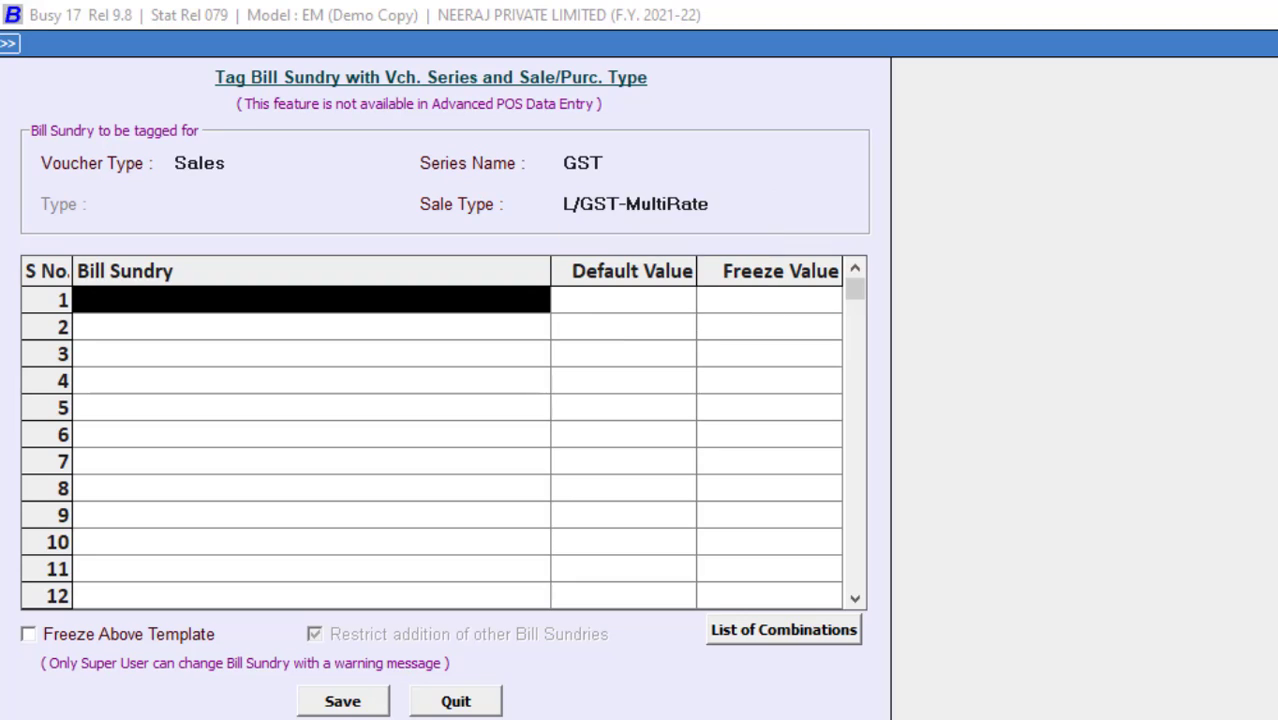
Tag CGST as the first bill sundry with a default value of 2.5 and its value frozen (Y).
type("CG")
key("Return")
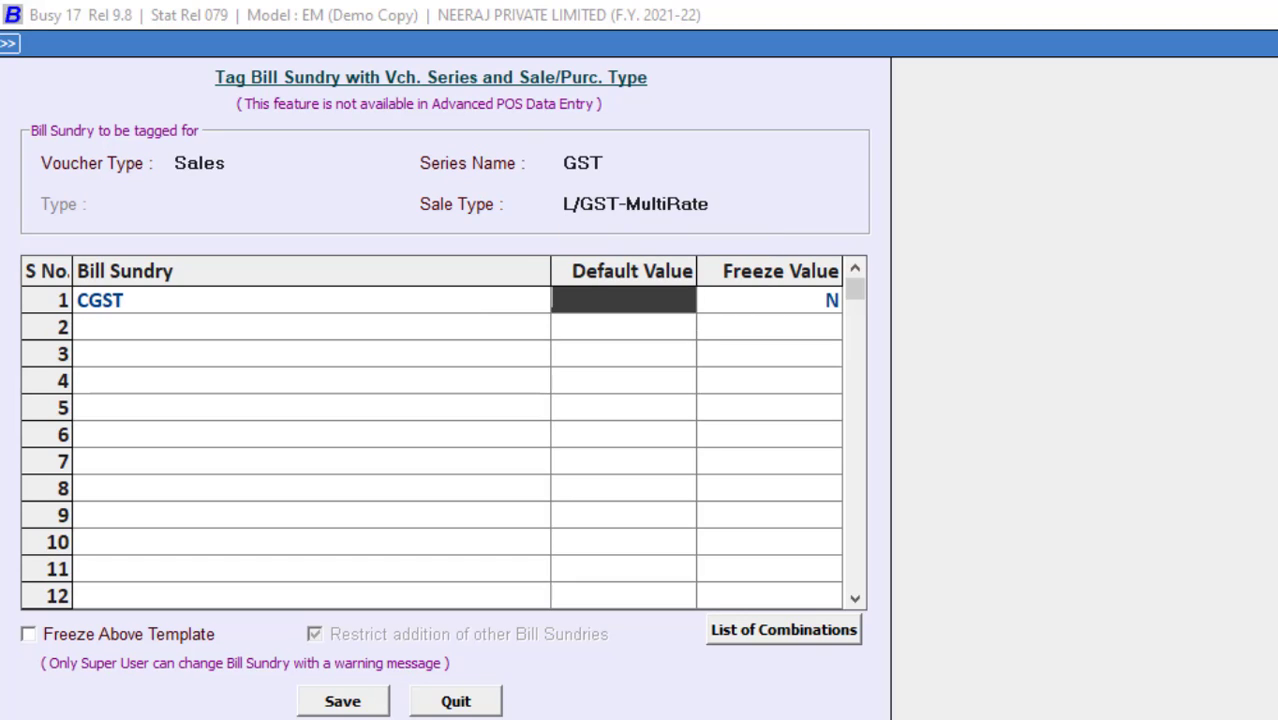
type("2.5")
key("Return")
type("Y")
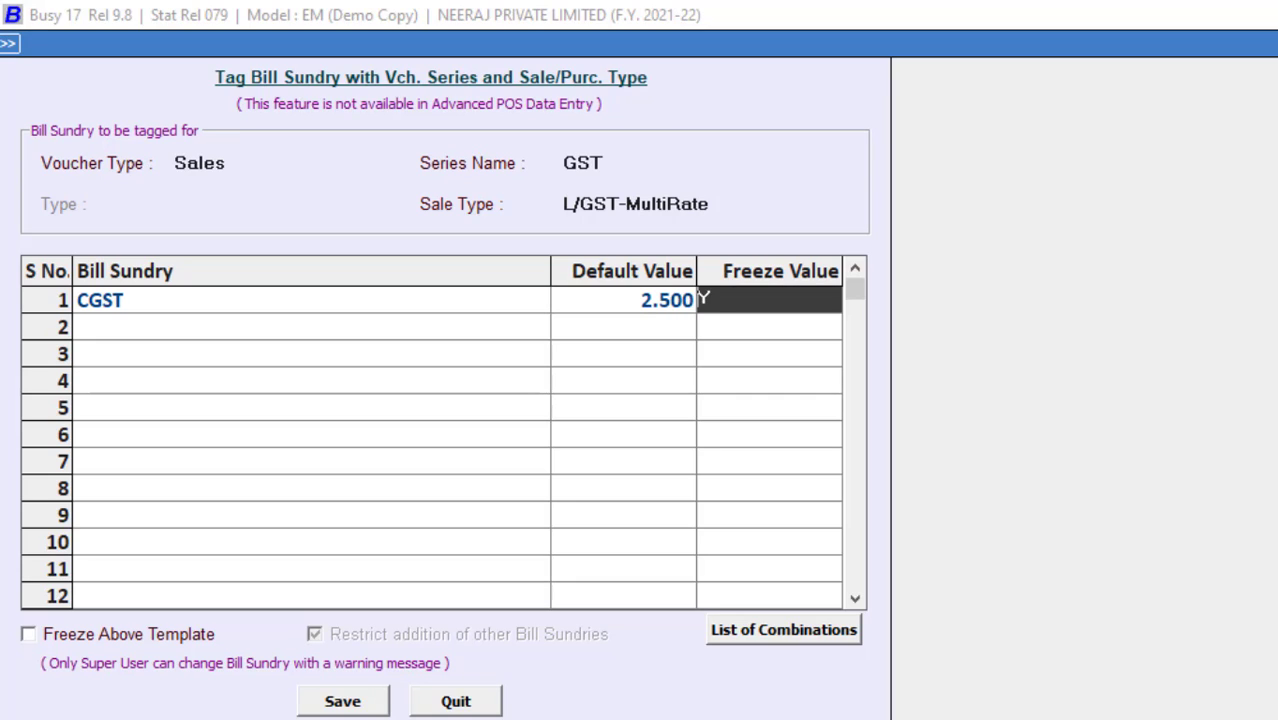
key("Return")
Tag SGST as the second bill sundry with a default value of 2.5 and its value frozen (Y).
type("SGST")
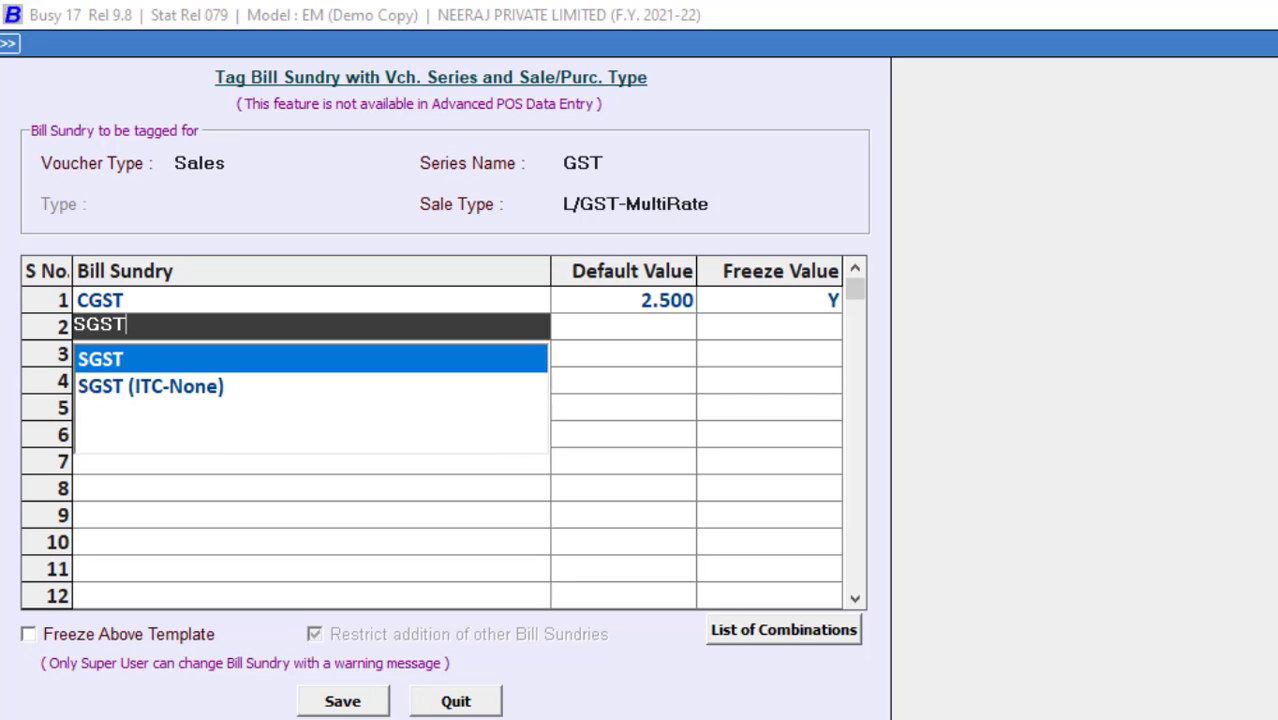
key("Return")
type("2.5")
key("Return")
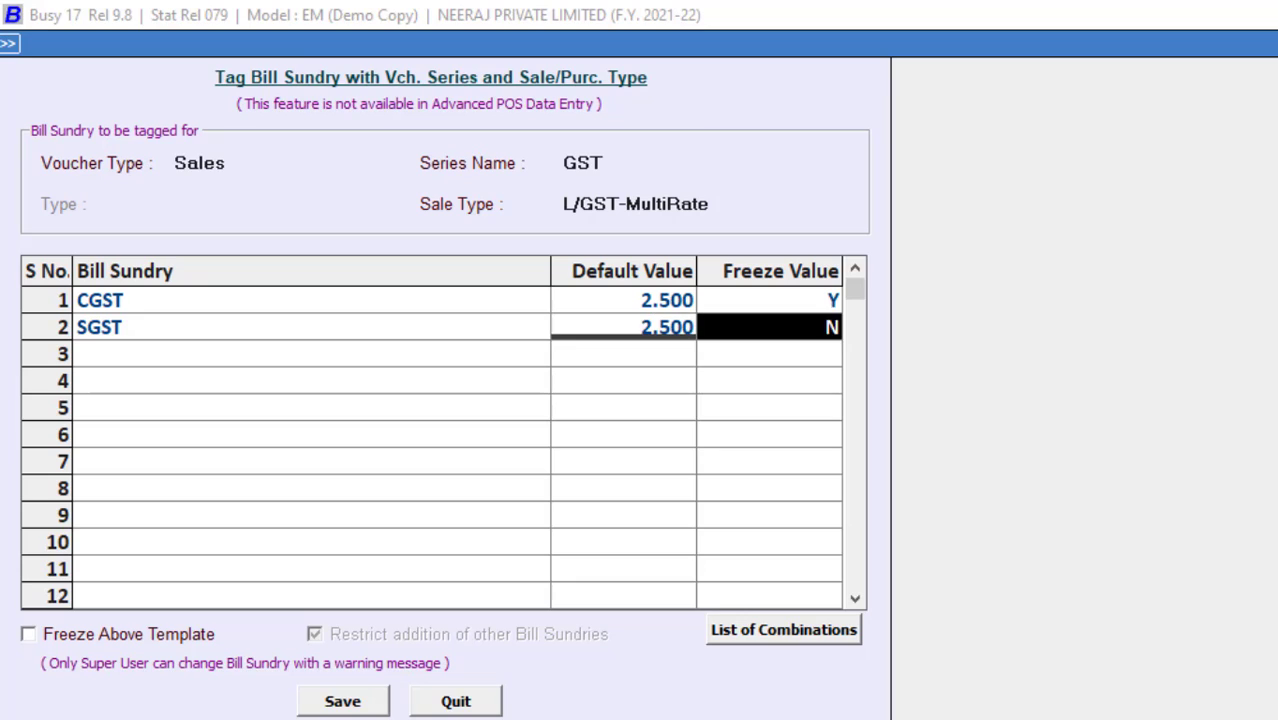
type("Y")
key("Return")
type("SG")
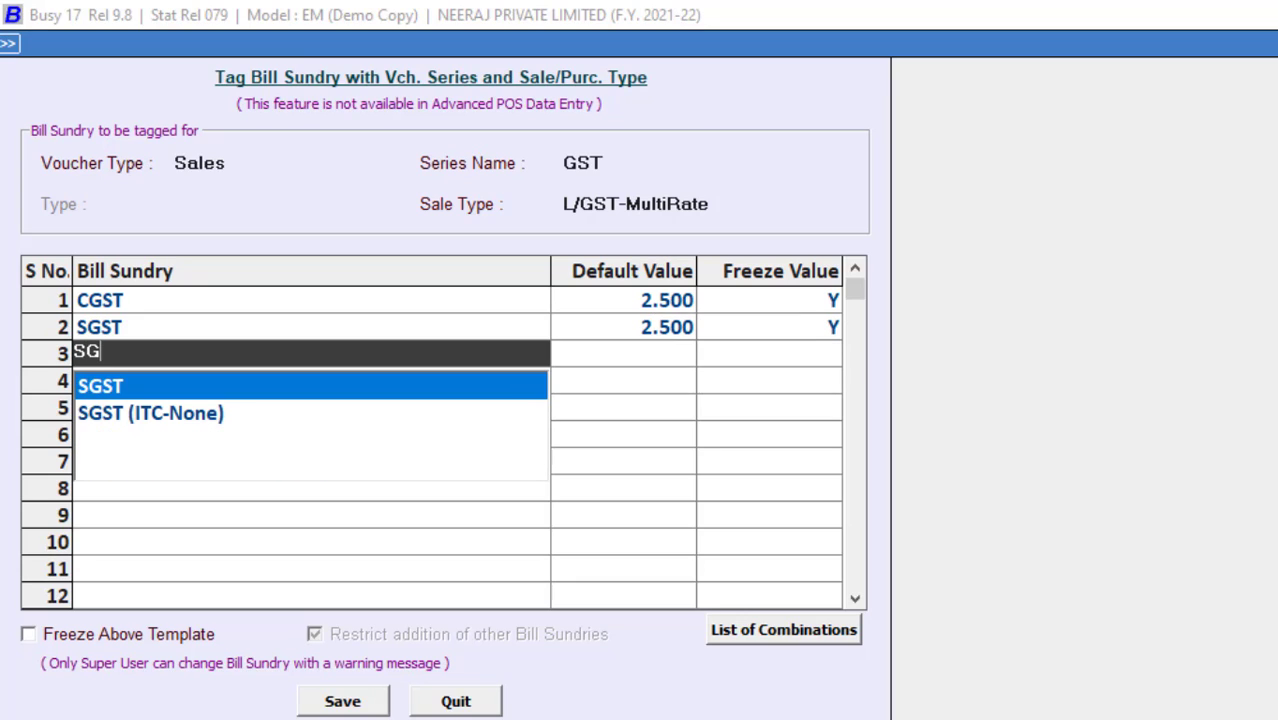
key("Return")
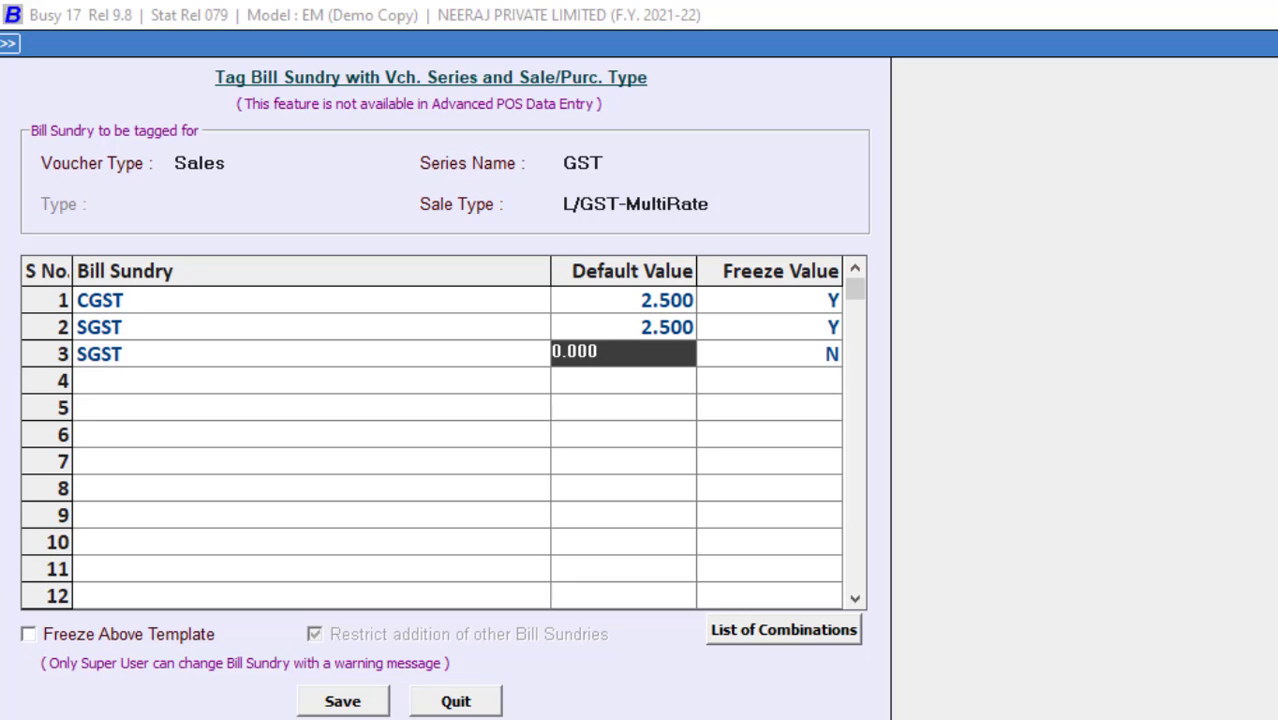
type("6")
key("Return")
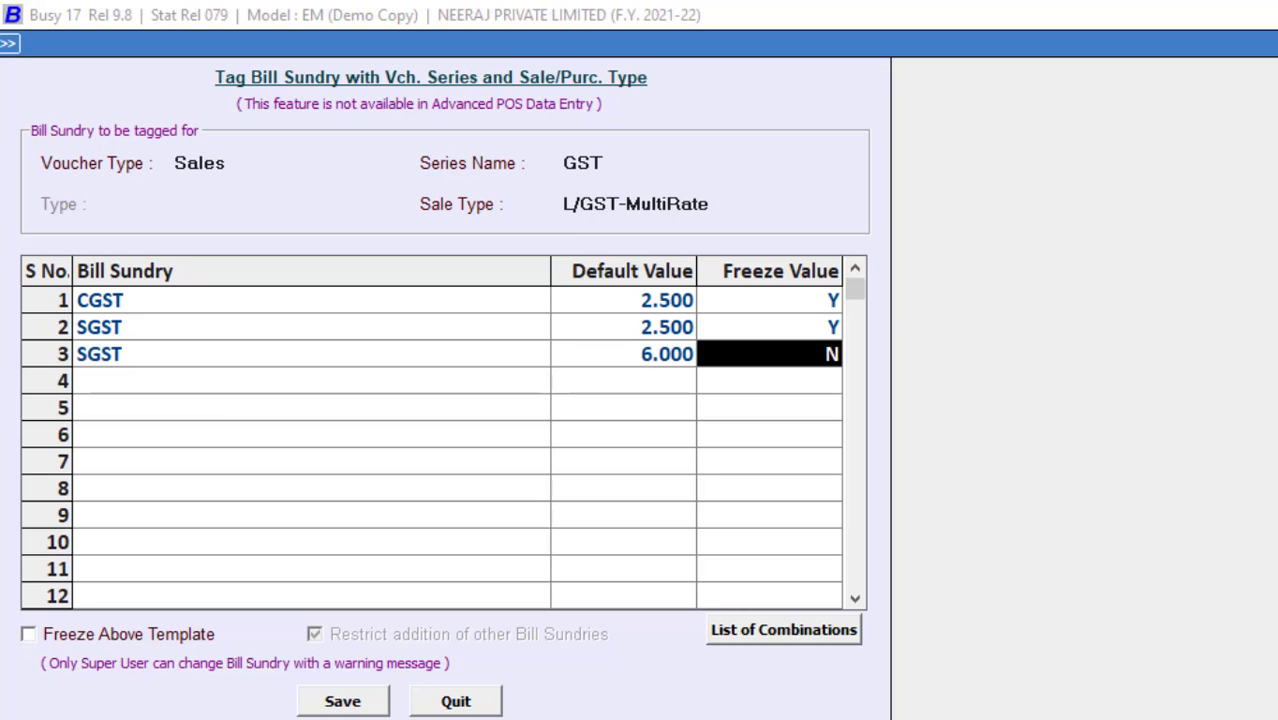
type("Y")
key("Return")
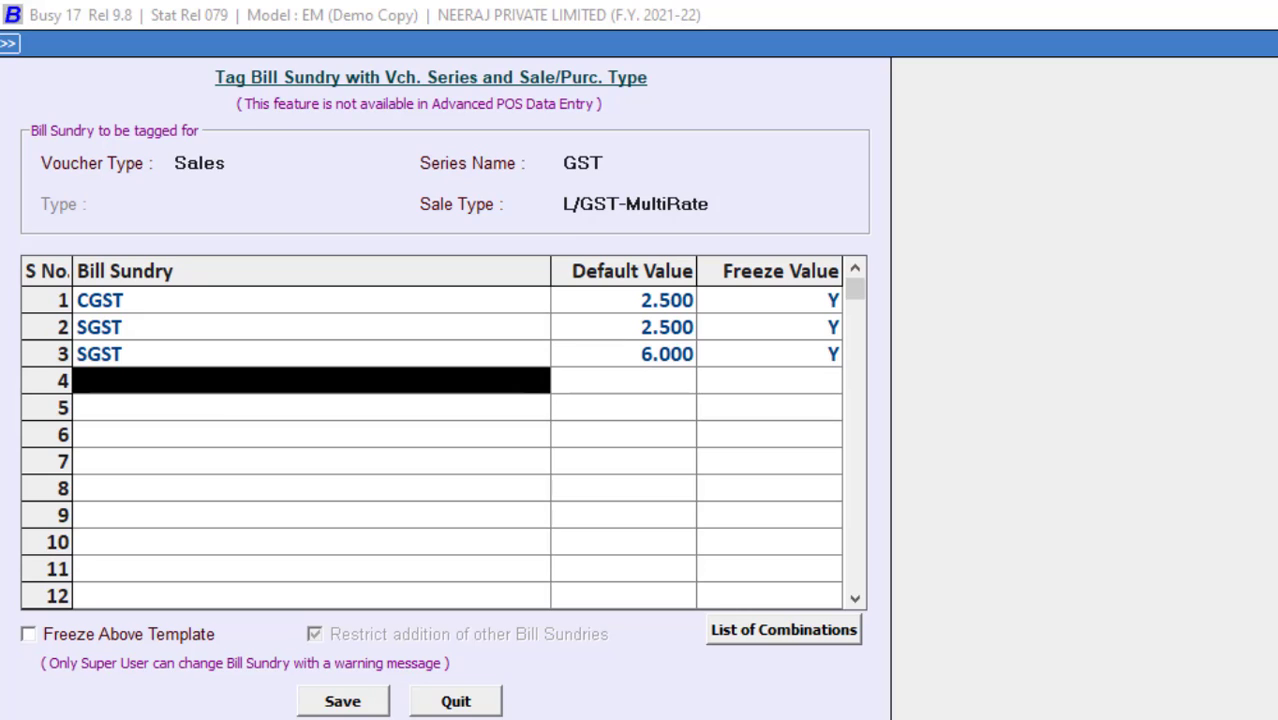
Set the third bill sundry to CGST with a default value of 6 and its value frozen (Y).
key("Up")
type("CG")
key("Return")
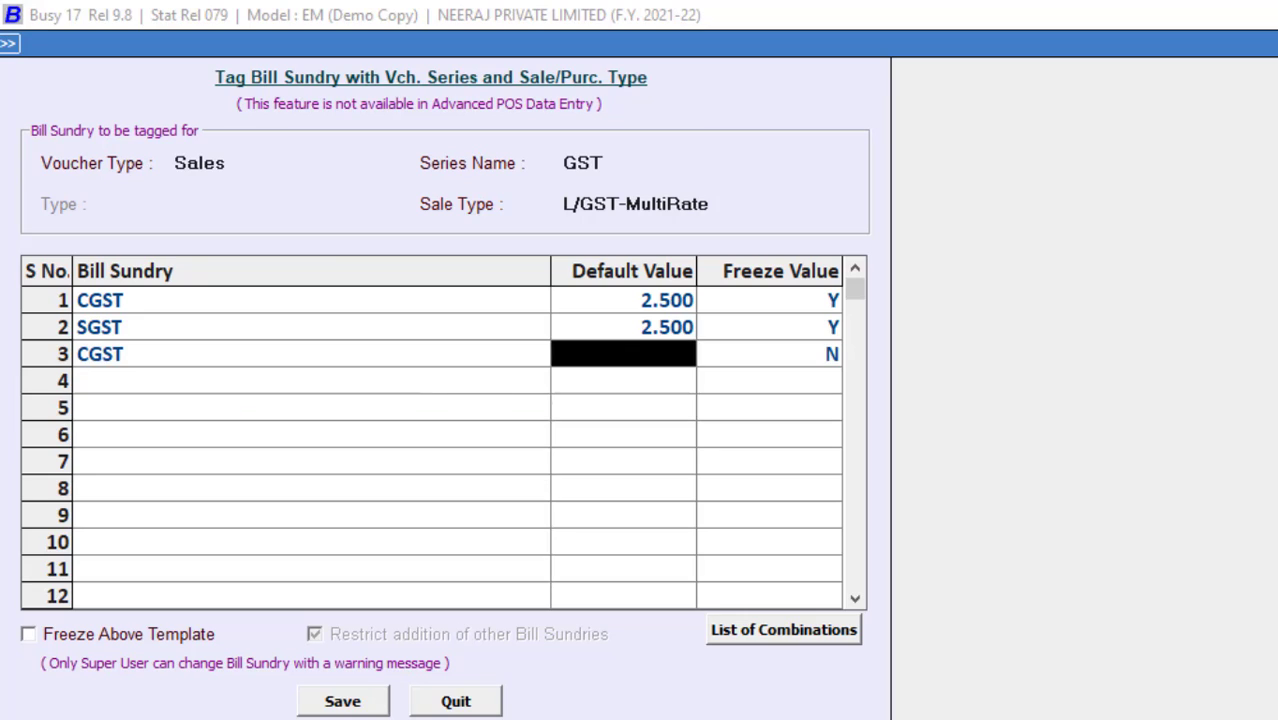
type("6")
key("Return")
type("Y")
key("Return")
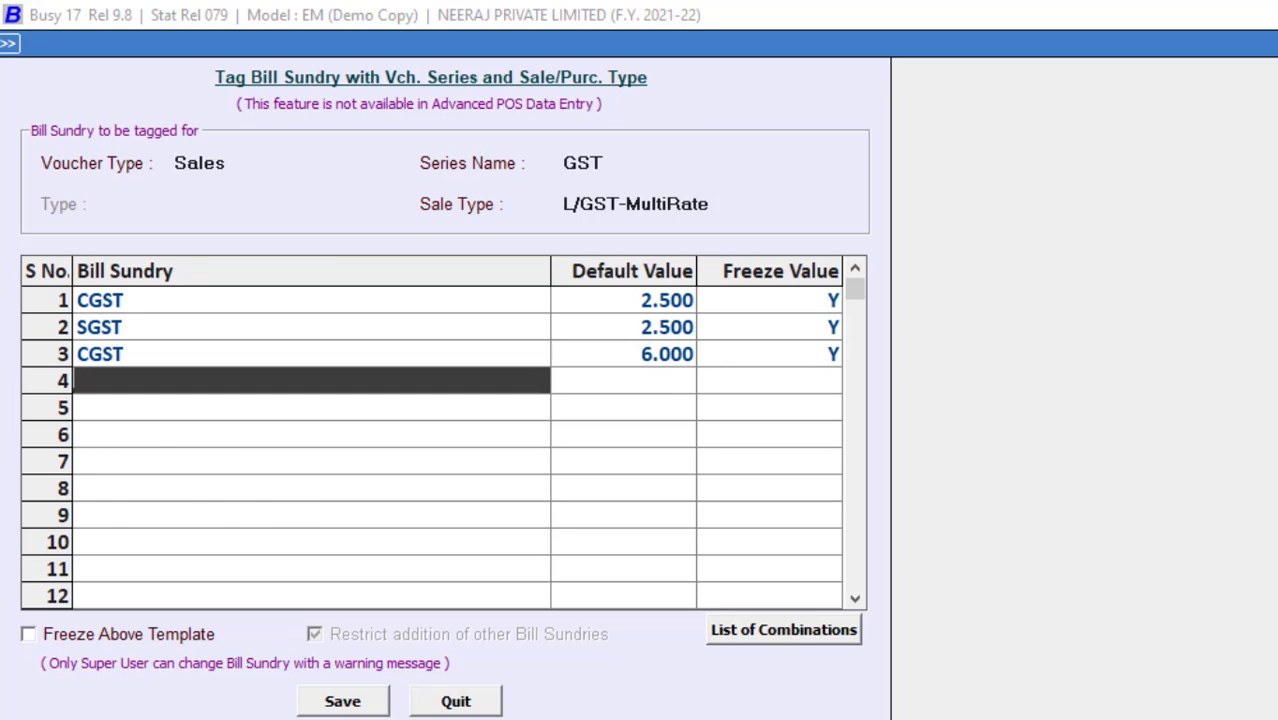
Tag SGST as the fourth bill sundry with a default value of 6 and its value frozen (Y).
type("S")
key("Return")
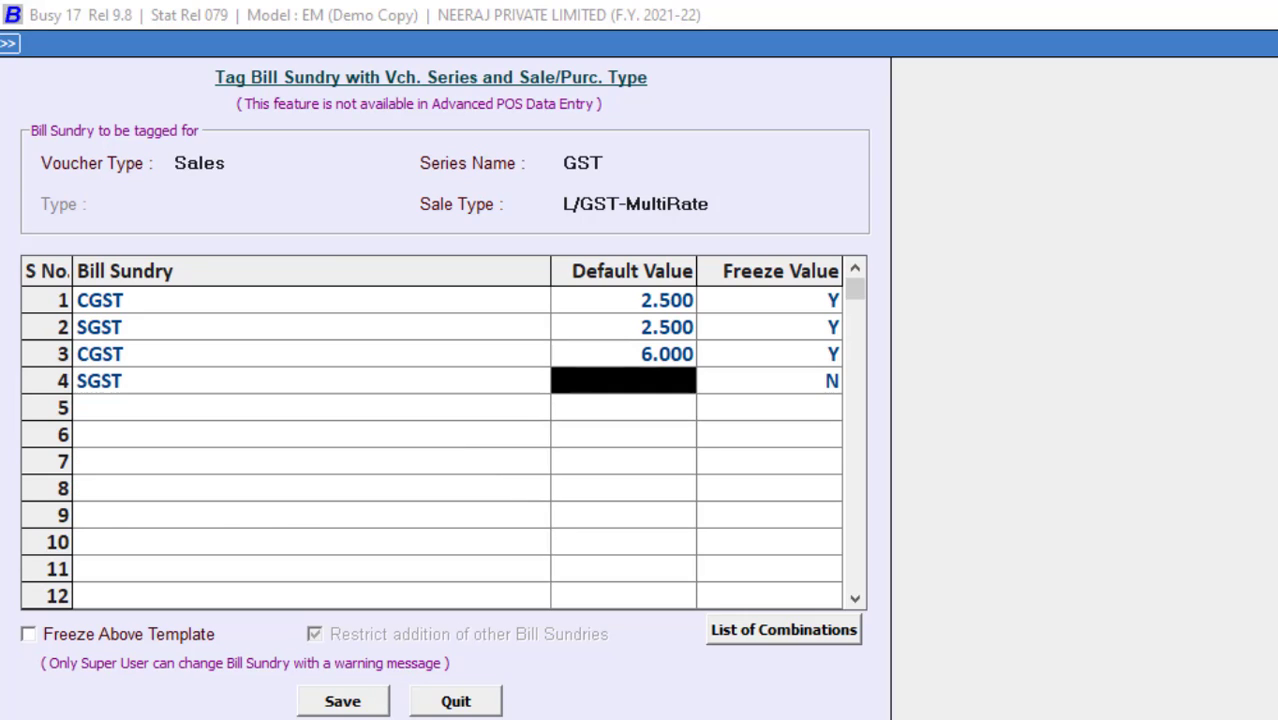
type("6")
key("Return")
type("Y")
key("Return")
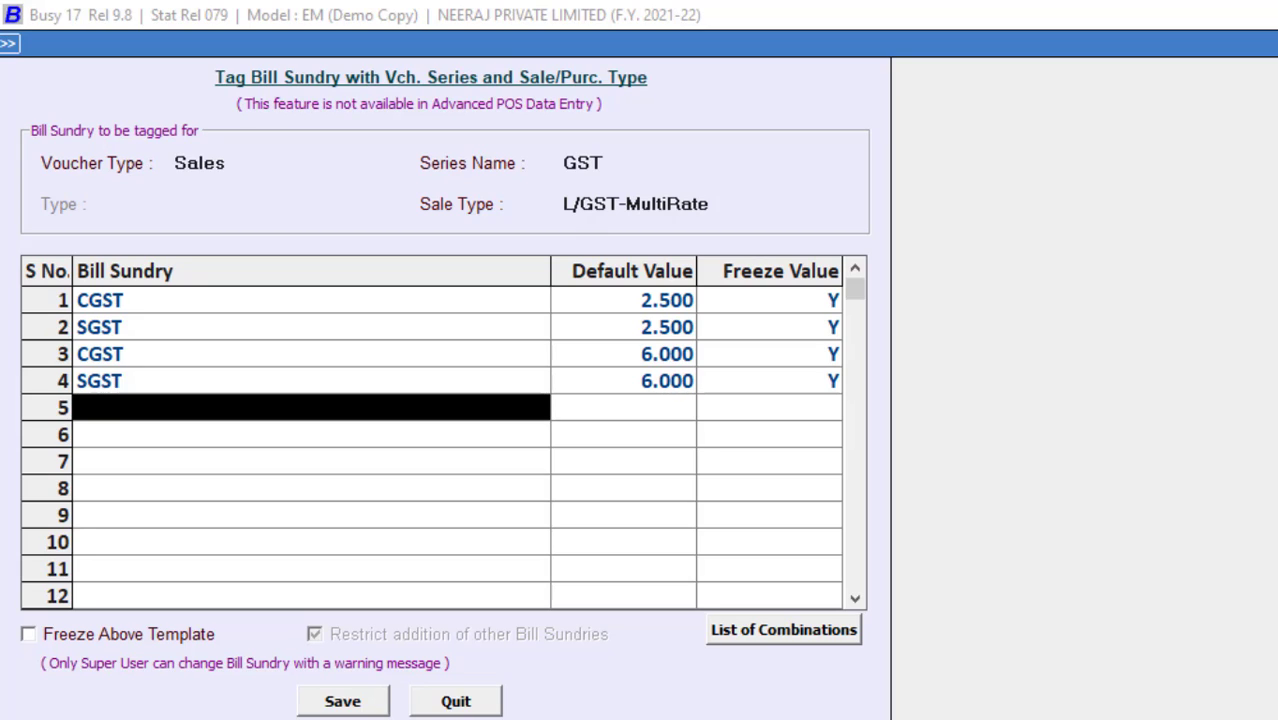
Tag CGST as the fifth bill sundry with a default value of 9 and its value frozen (Y).
type("CG")
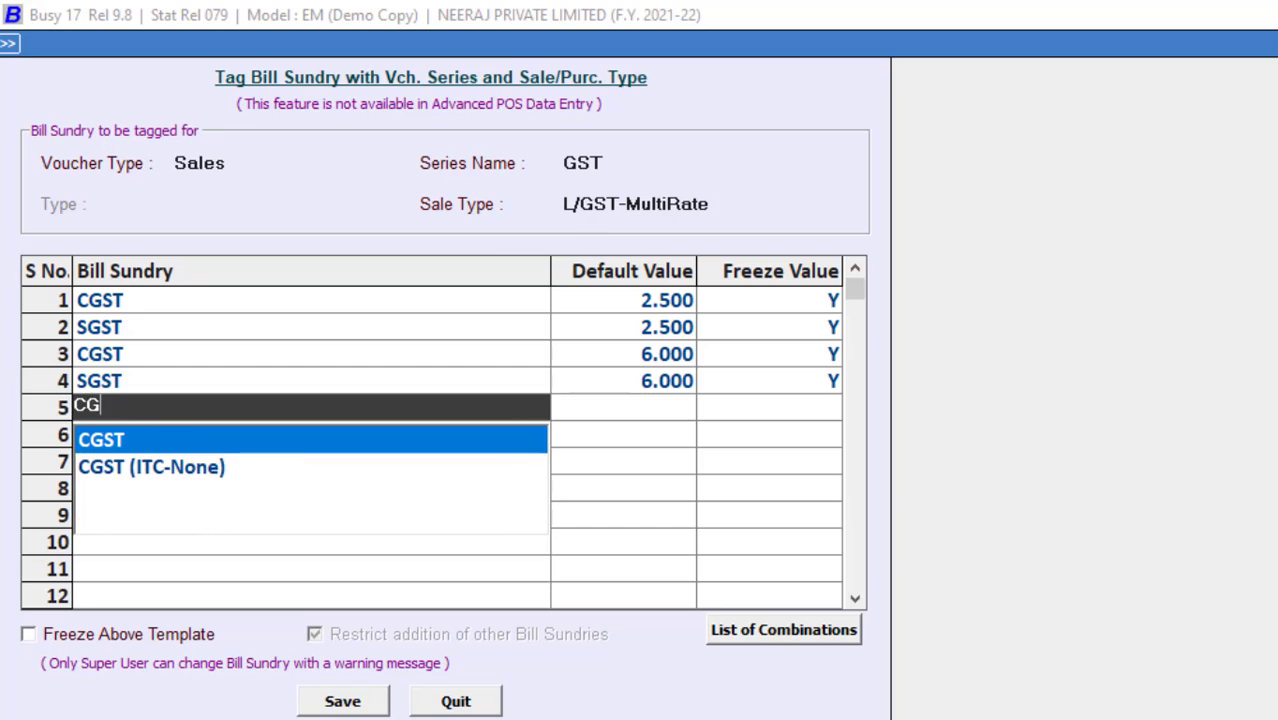
key("Return")
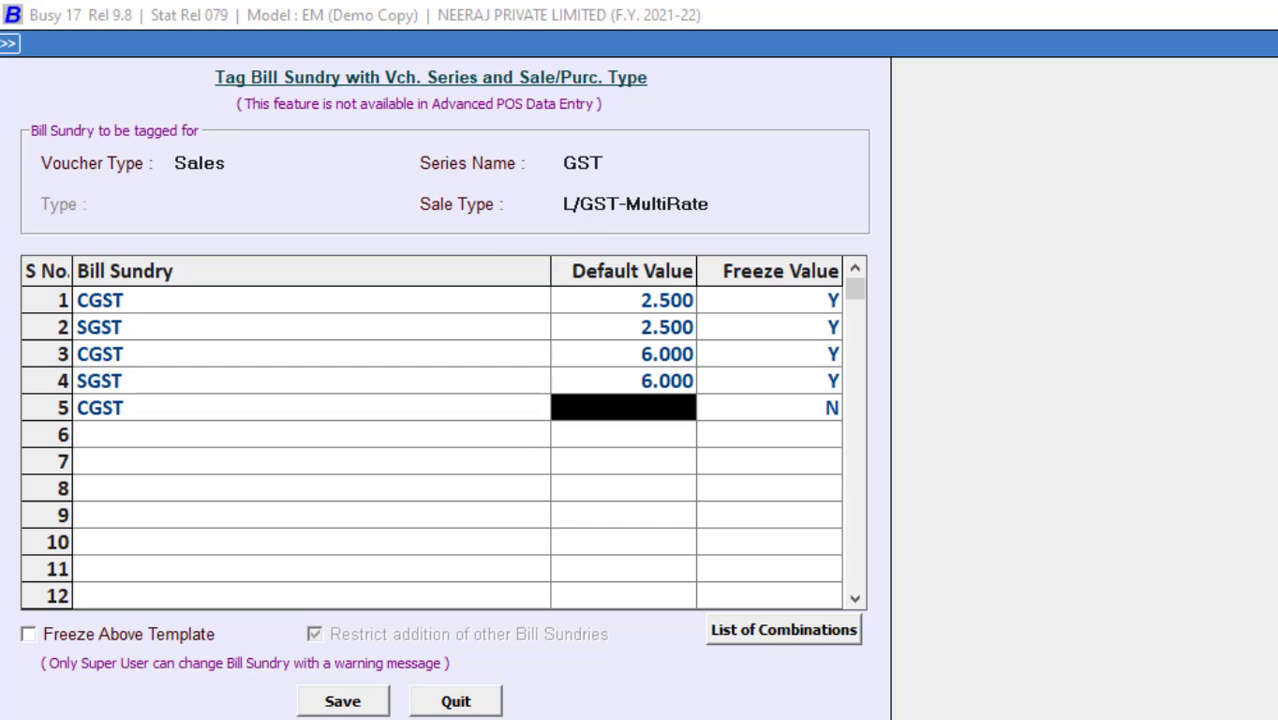
type("9")
key("Return")
type("Y")
key("Return")
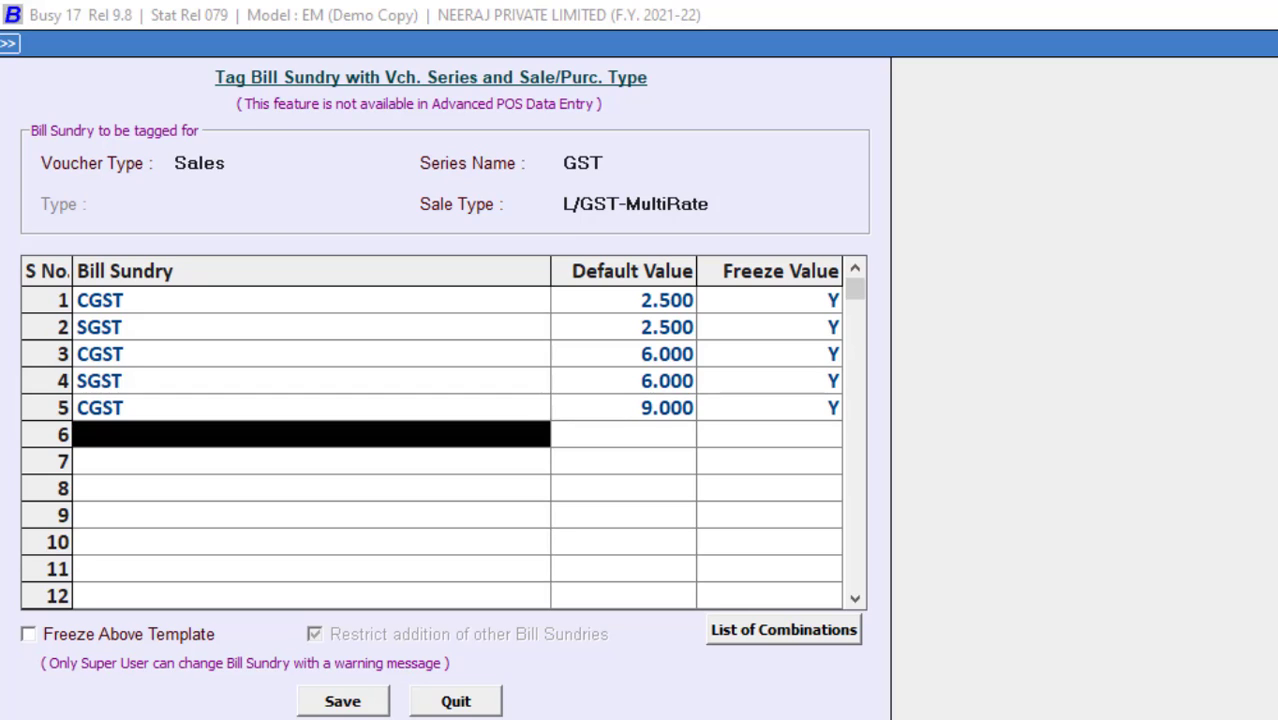
Tag SGST as the sixth bill sundry with a default value of 9 and its value frozen (Y), and save the tagging.
type("SG")
key("Return")
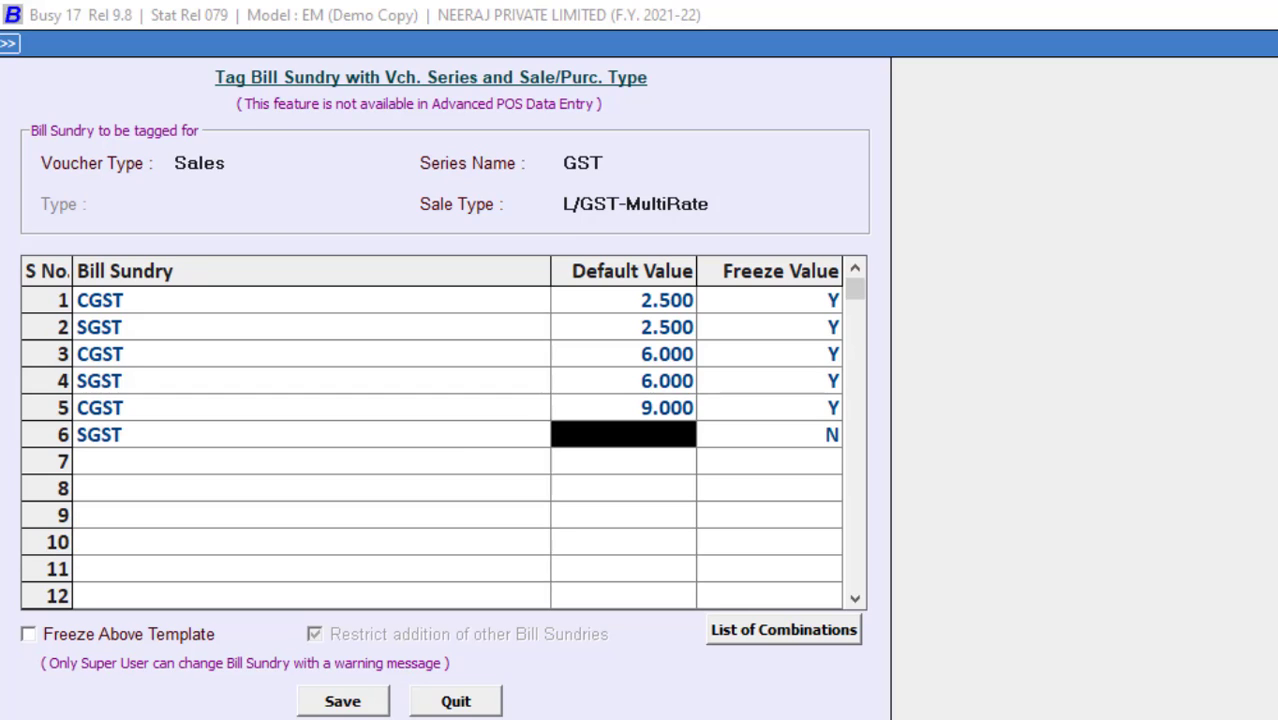
type("9")
key("Return")
type("Y")
key("Return")
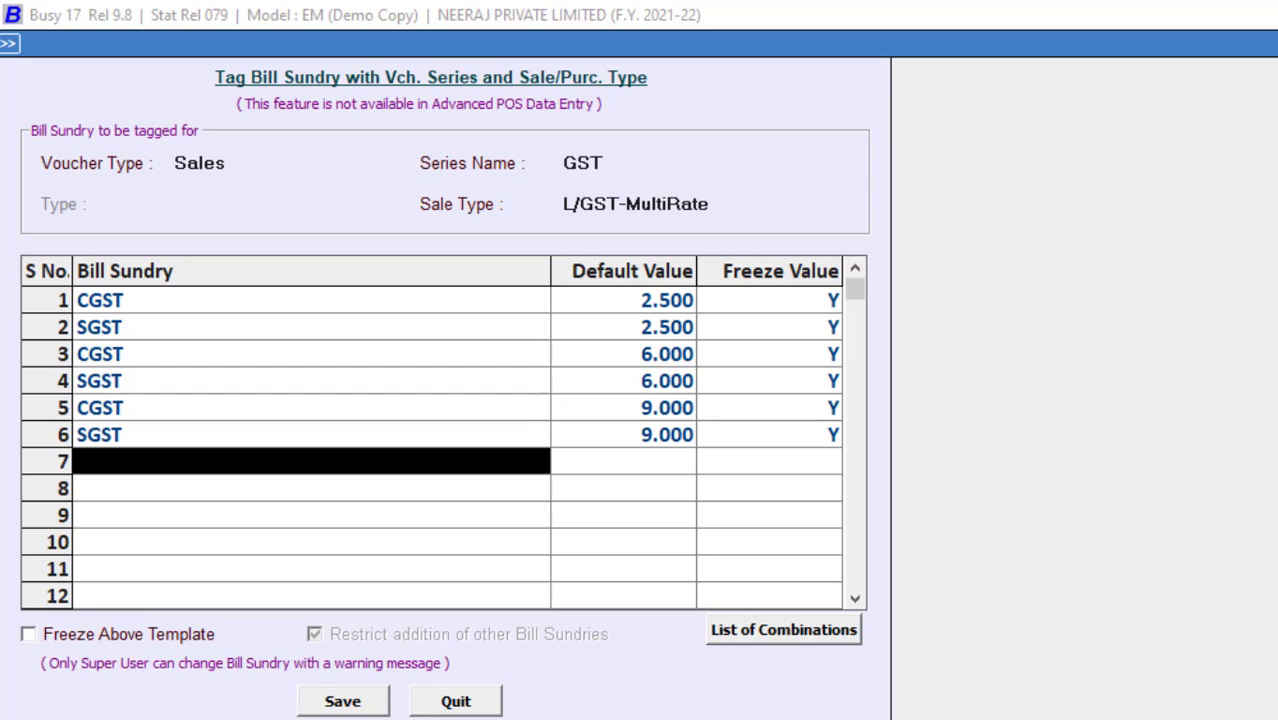
key("F2")
key("Return")
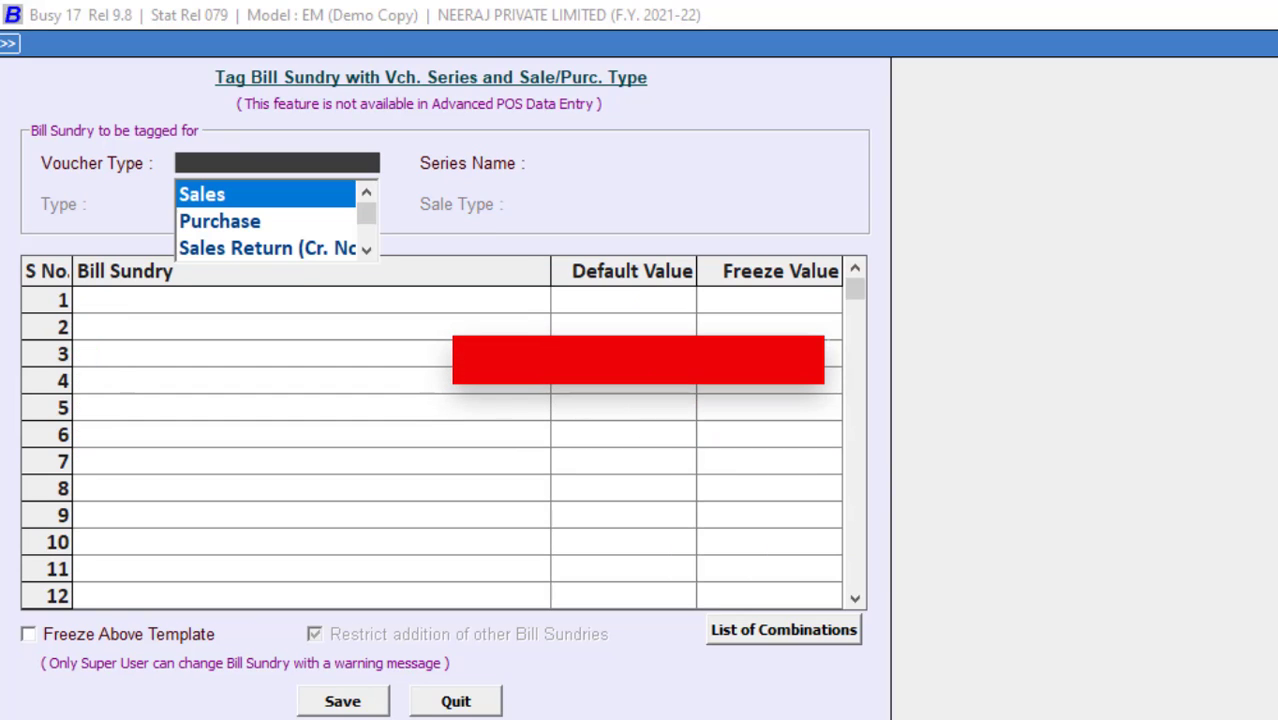
Set the new tagging to voucher type Sales, series GST and sale type I/GST-18%.
key("Return")
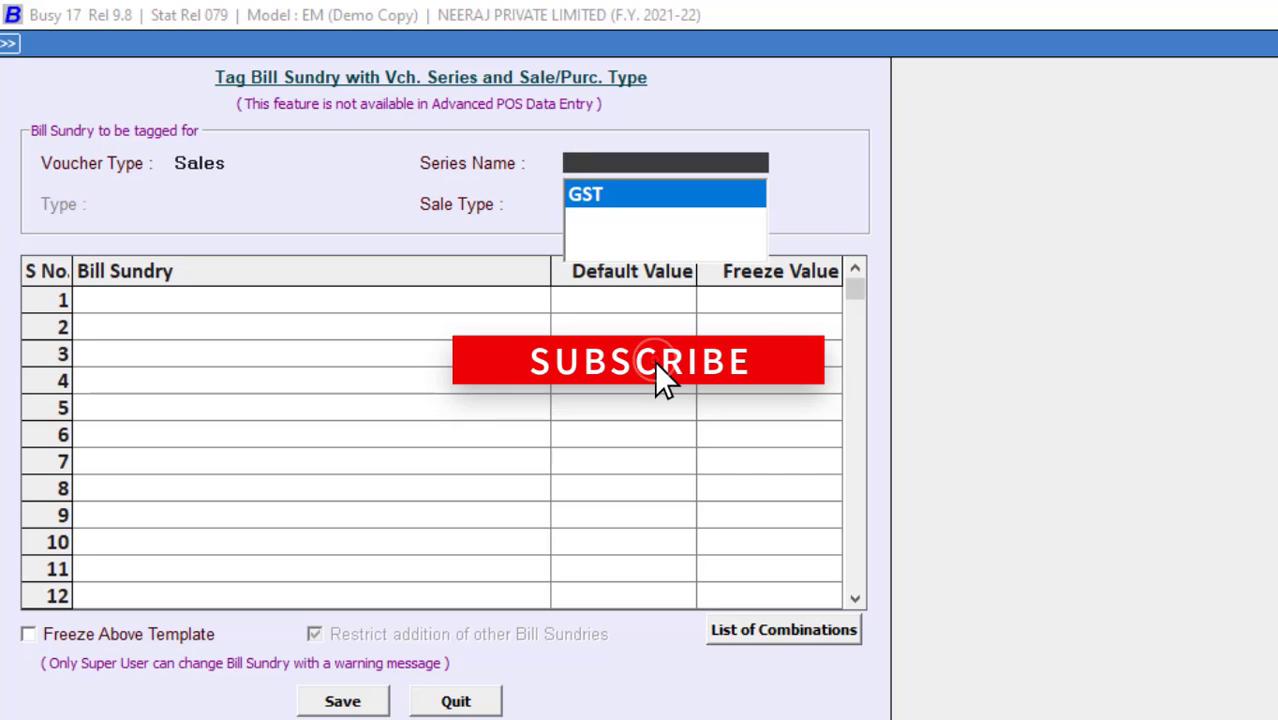
key("Return")
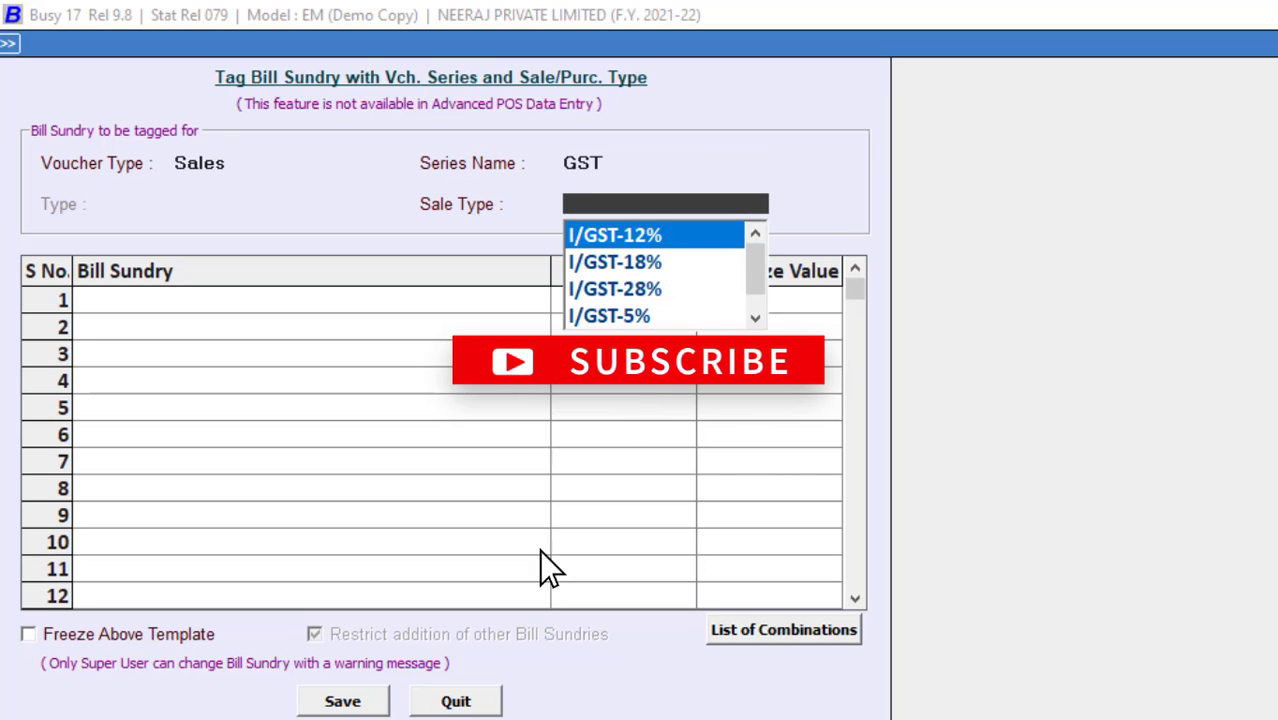
type("L")
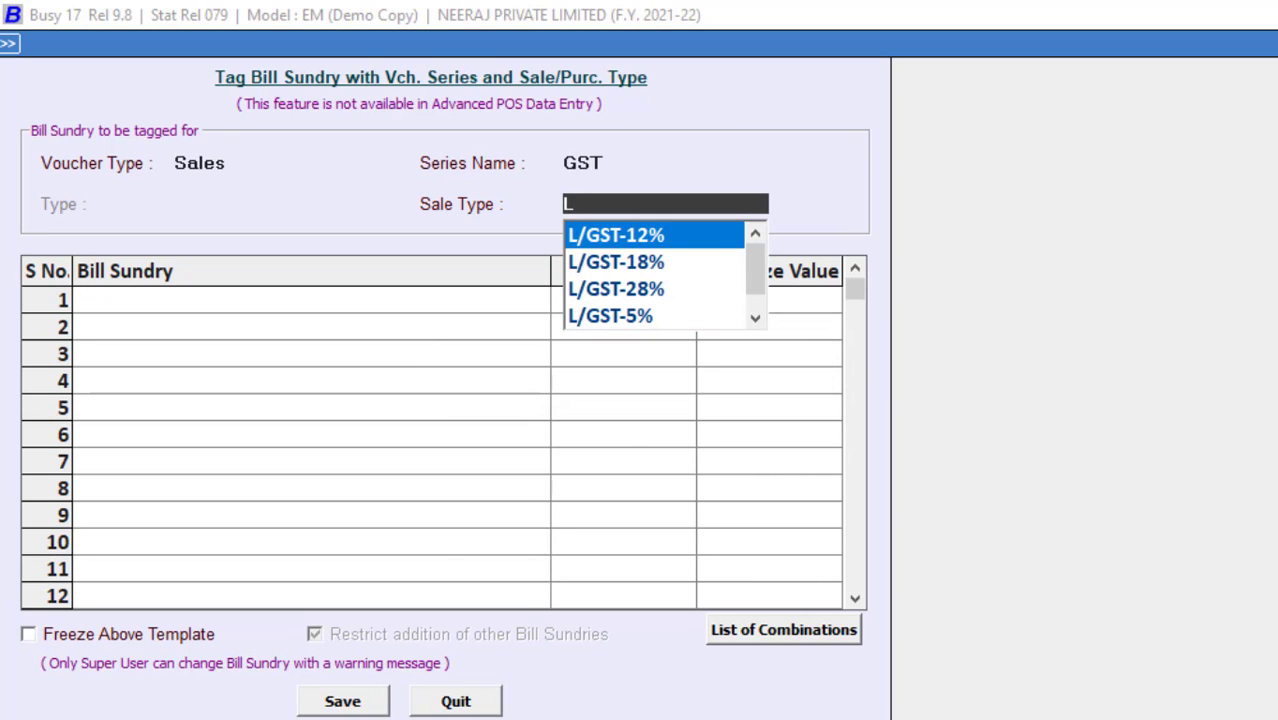
key("BackSpace")
key("Down")
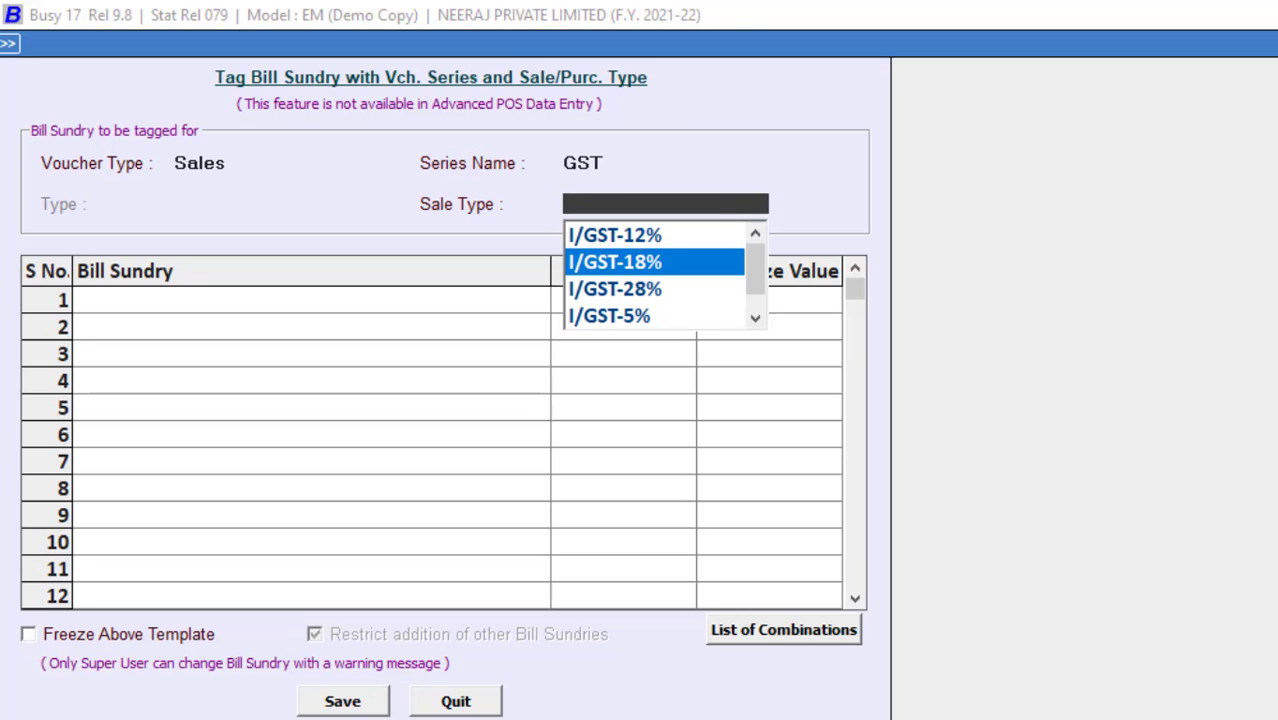
key("Return")
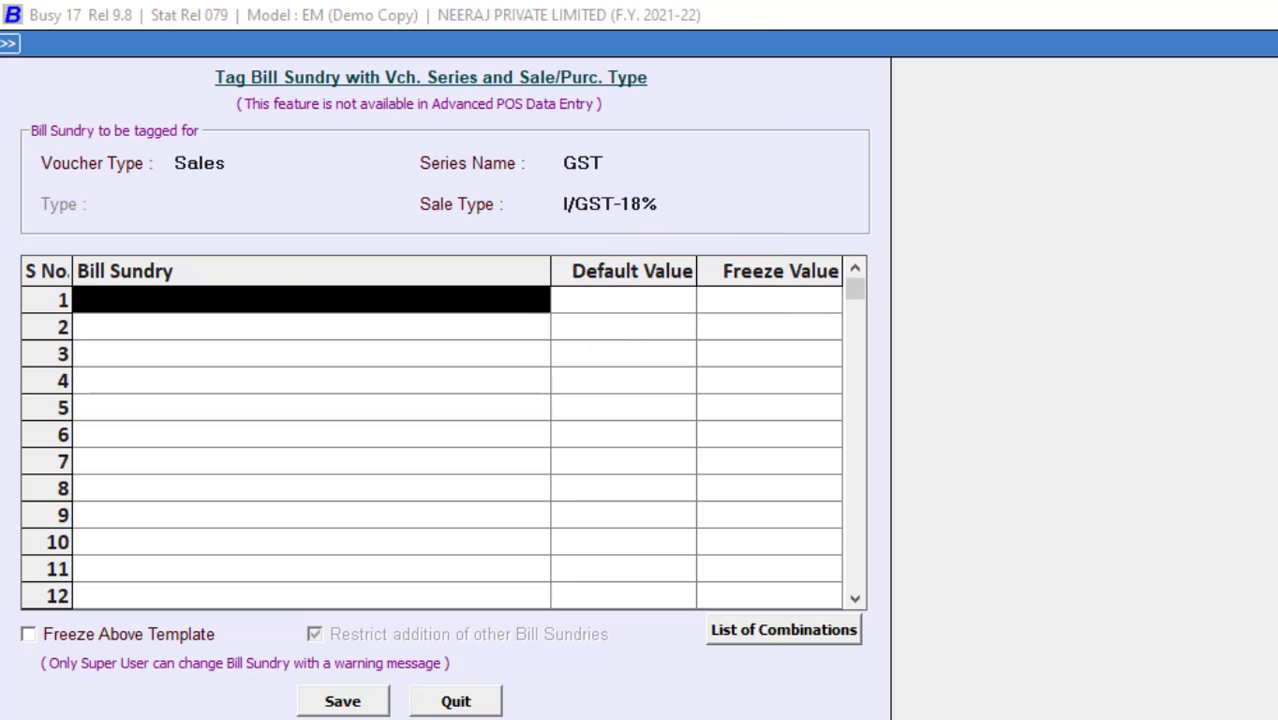
Tag IGST as the first bill sundry with a default value of 18 and its value frozen (Y), and save the tagging.
type("IG")
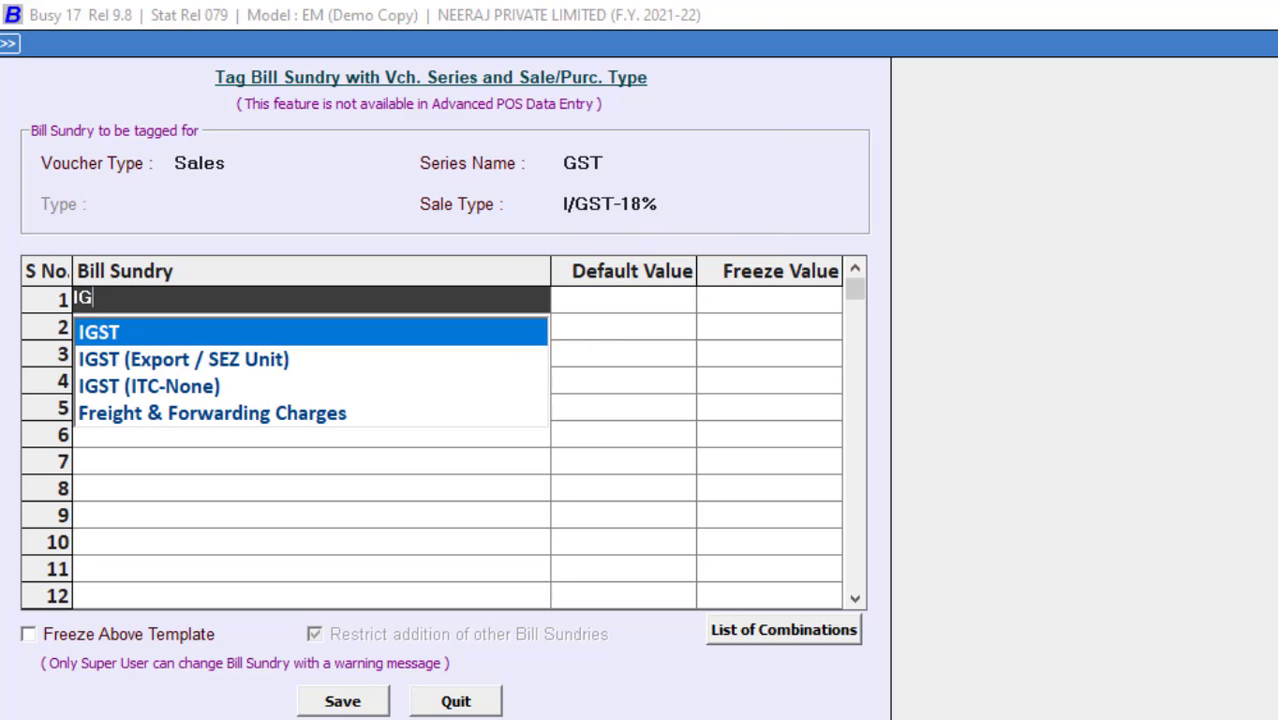
key("Return")
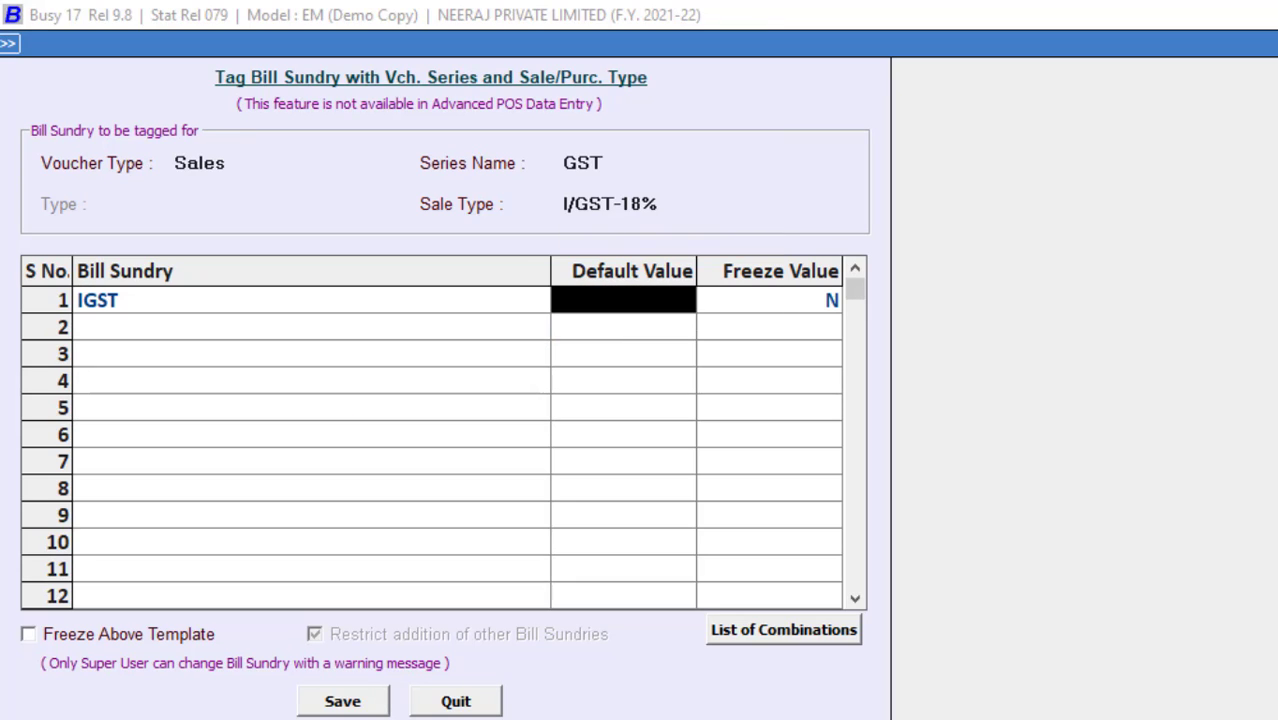
type("18")
key("Return")
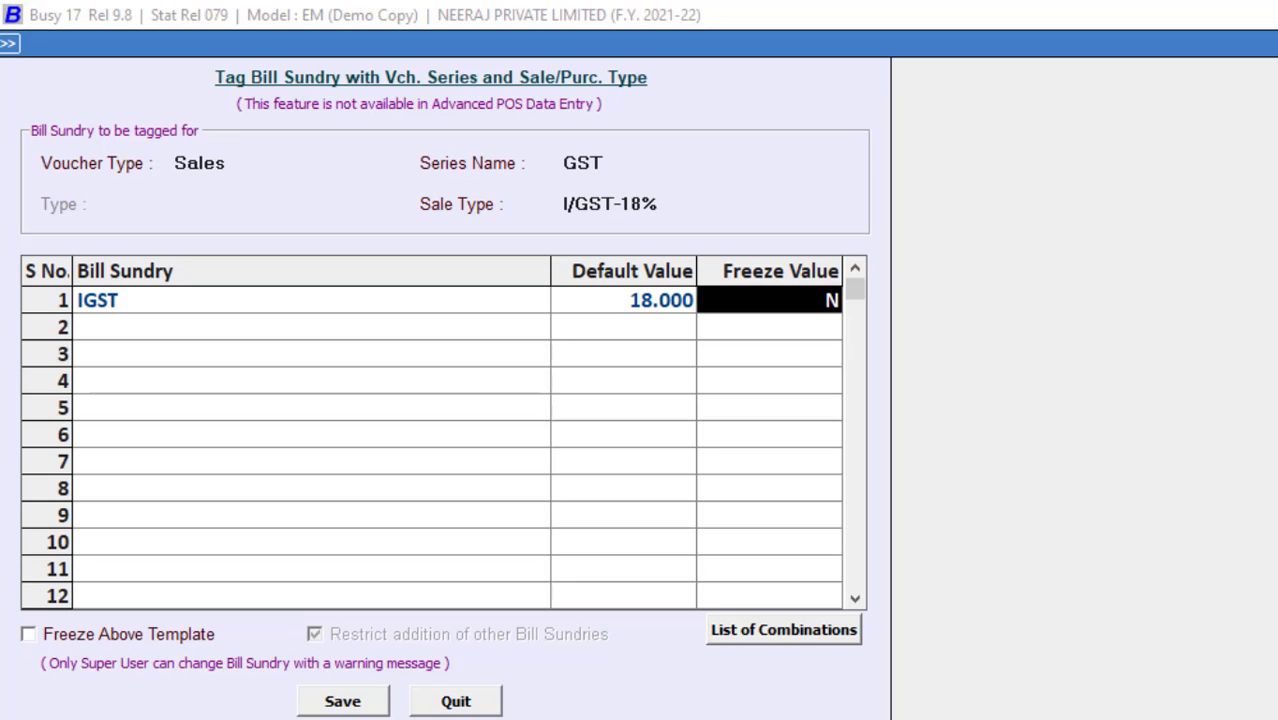
type("Y")
key("Return")
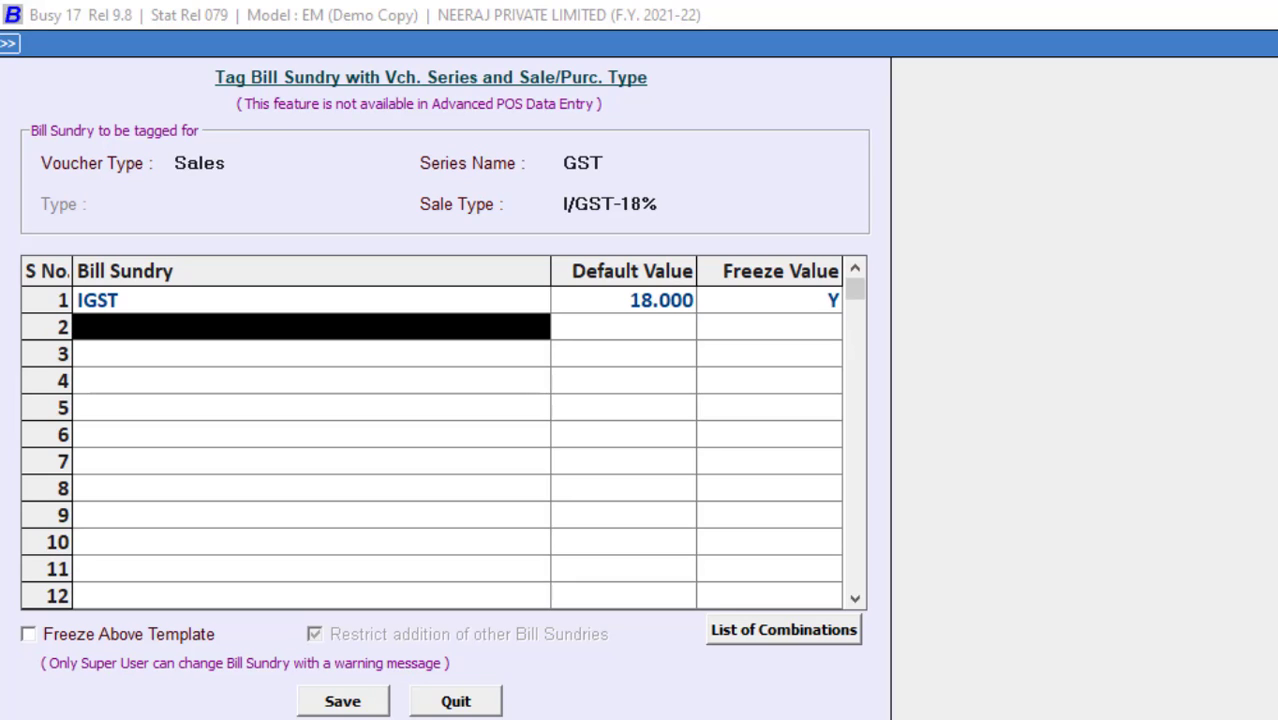
key("F2")
key("Return")
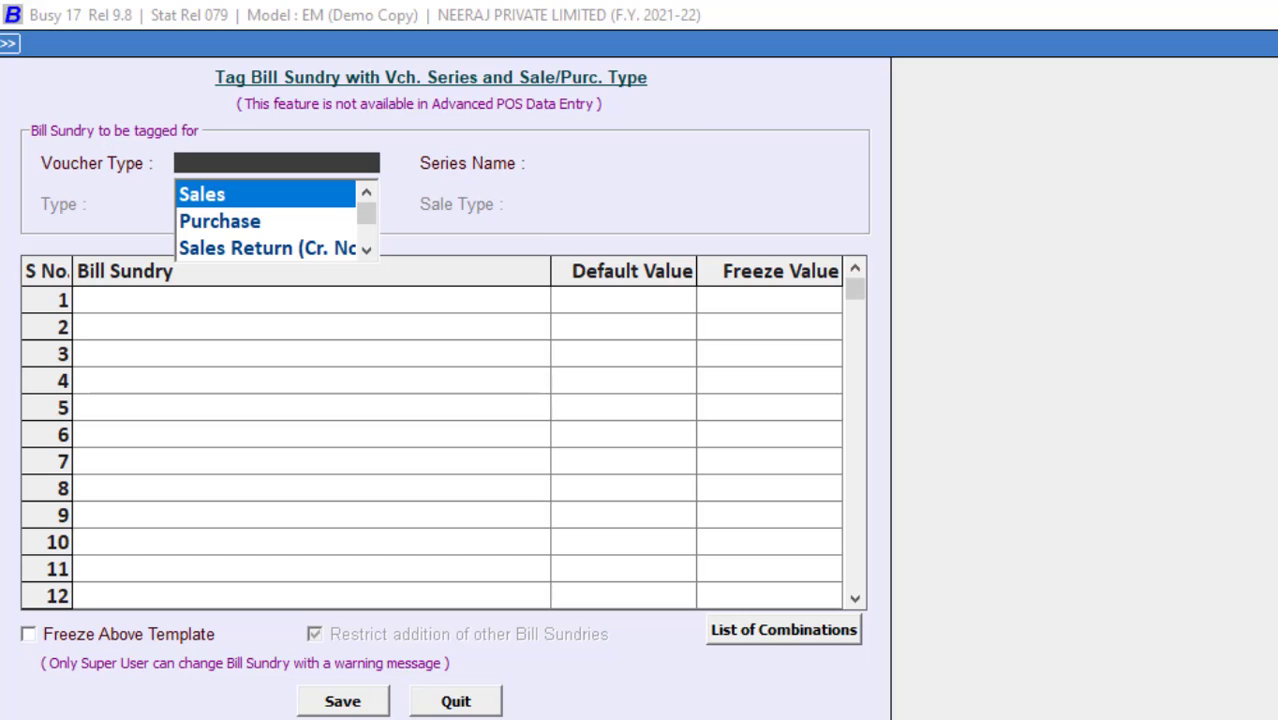
Set the new tagging to voucher type Sales, series GST and sale type I/GST-12%.
key("Return")
key("Return")
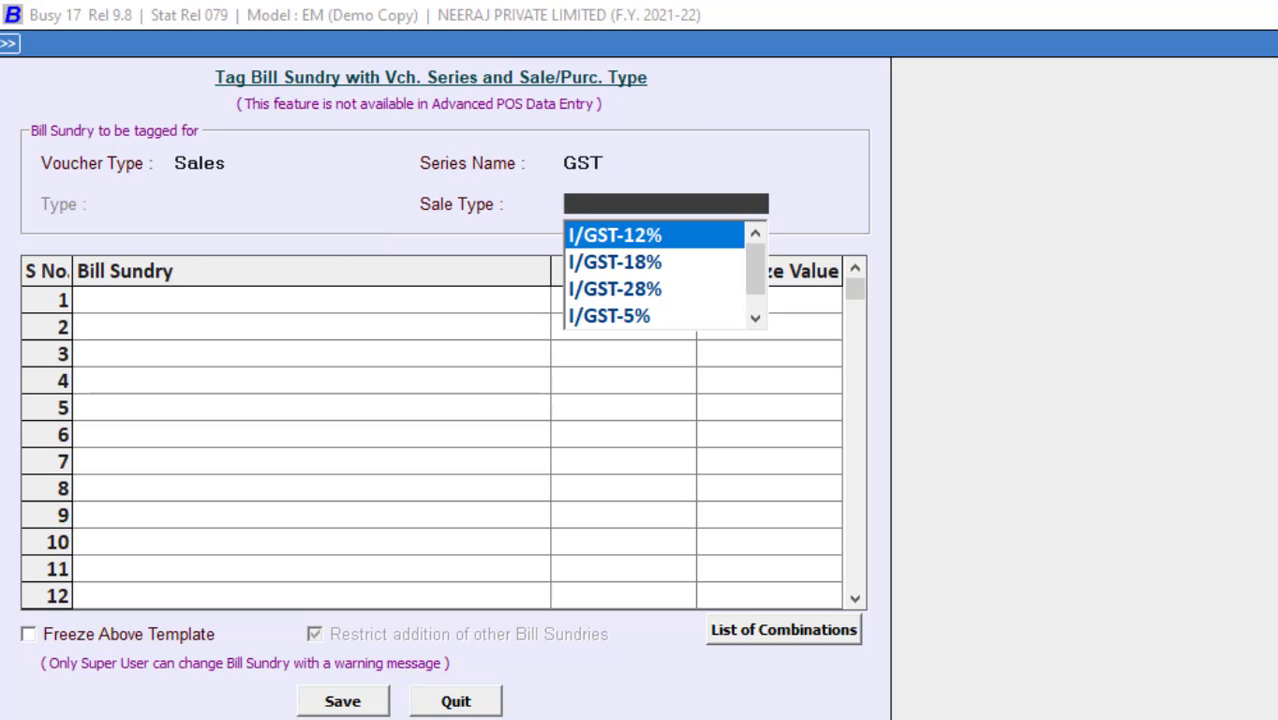
key("Return")
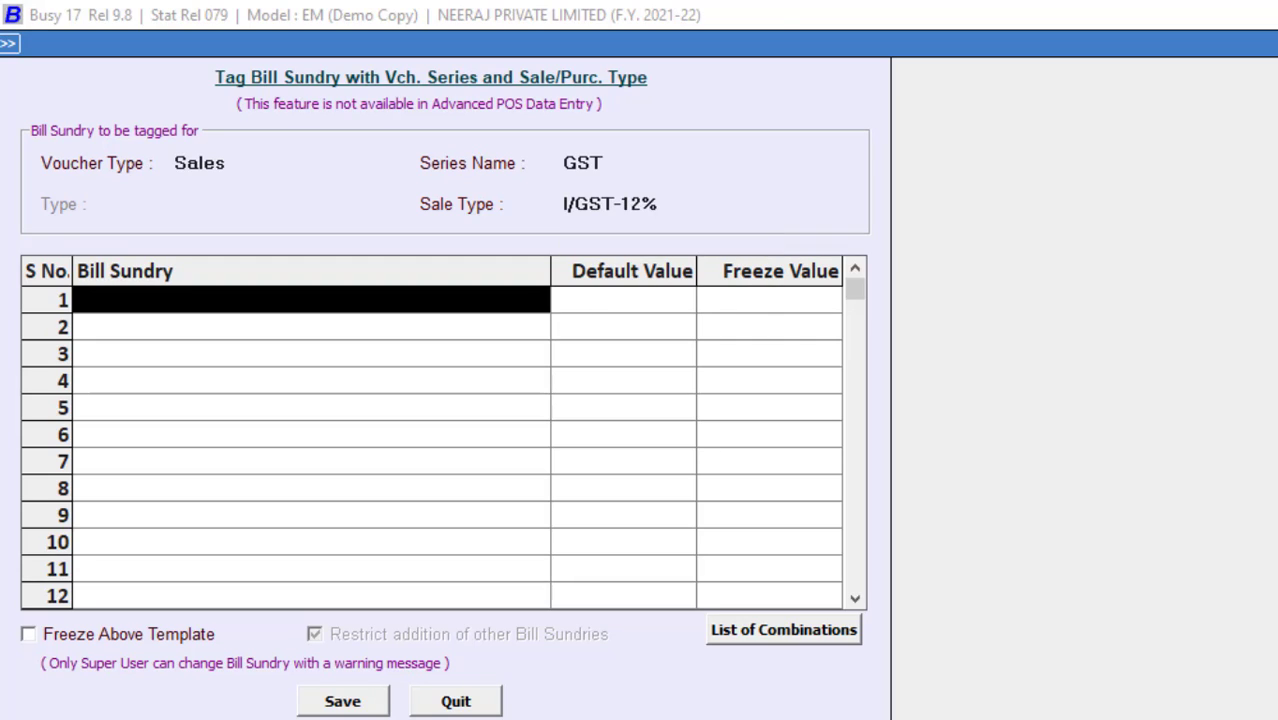
Tag IGST as the first bill sundry with a default value of 12 and its value frozen (Y), and save the tagging.
type("IG")
key("Return")
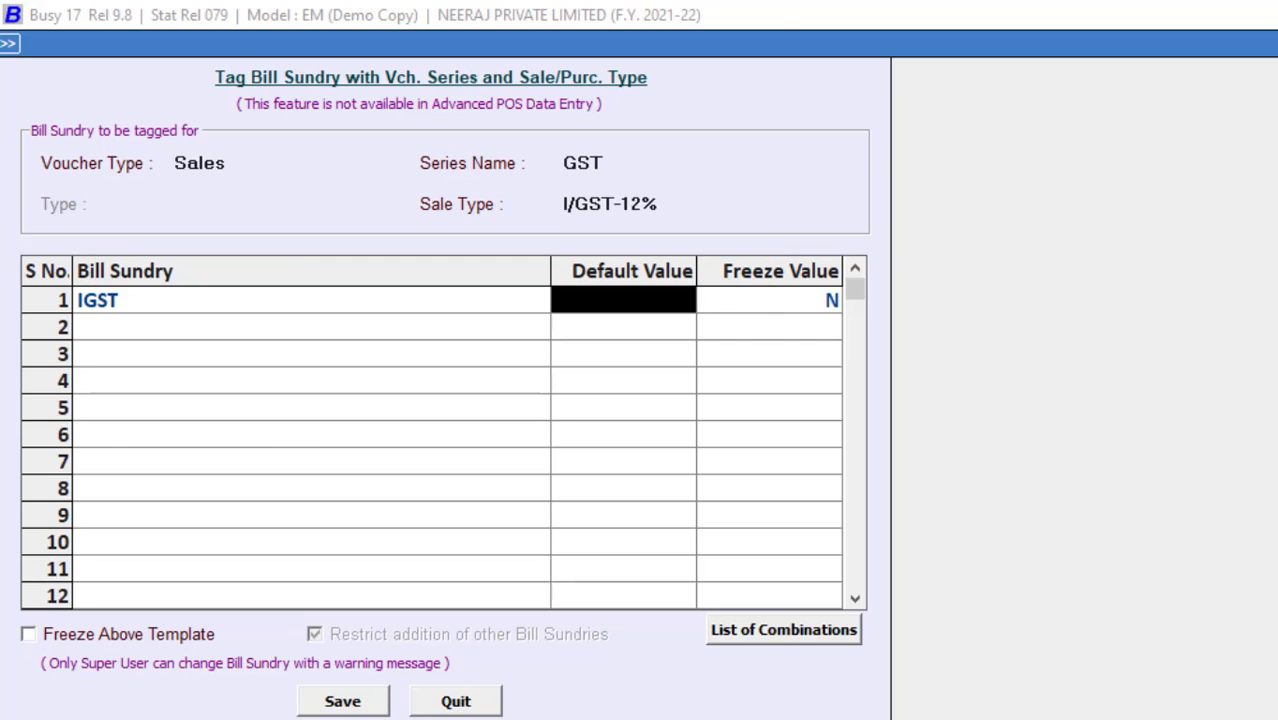
type("12")
key("Return")
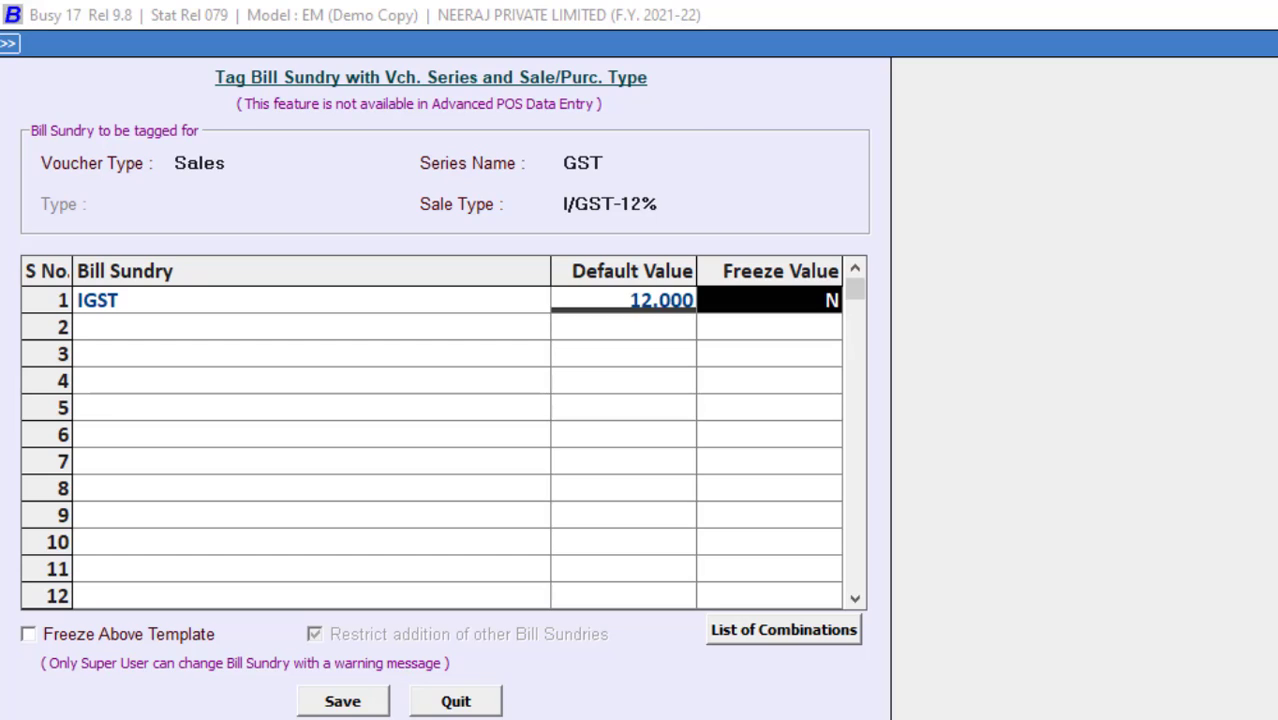
key("Return")
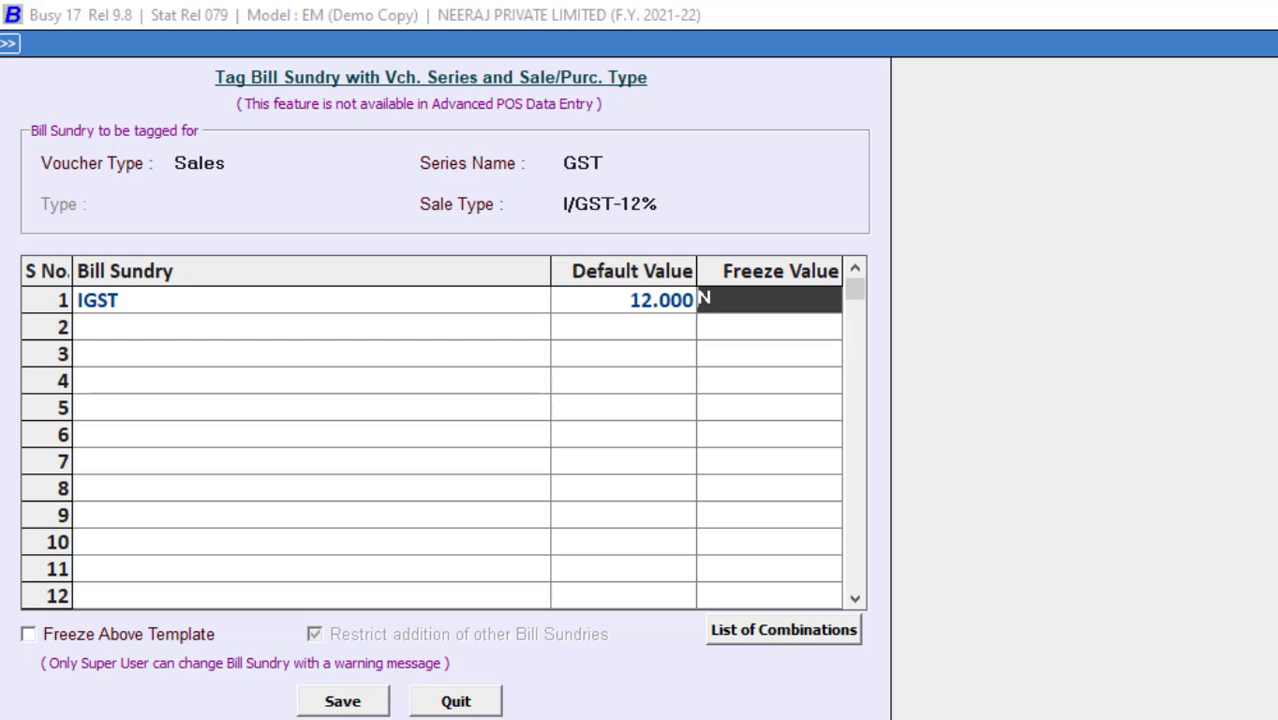
key("Left")
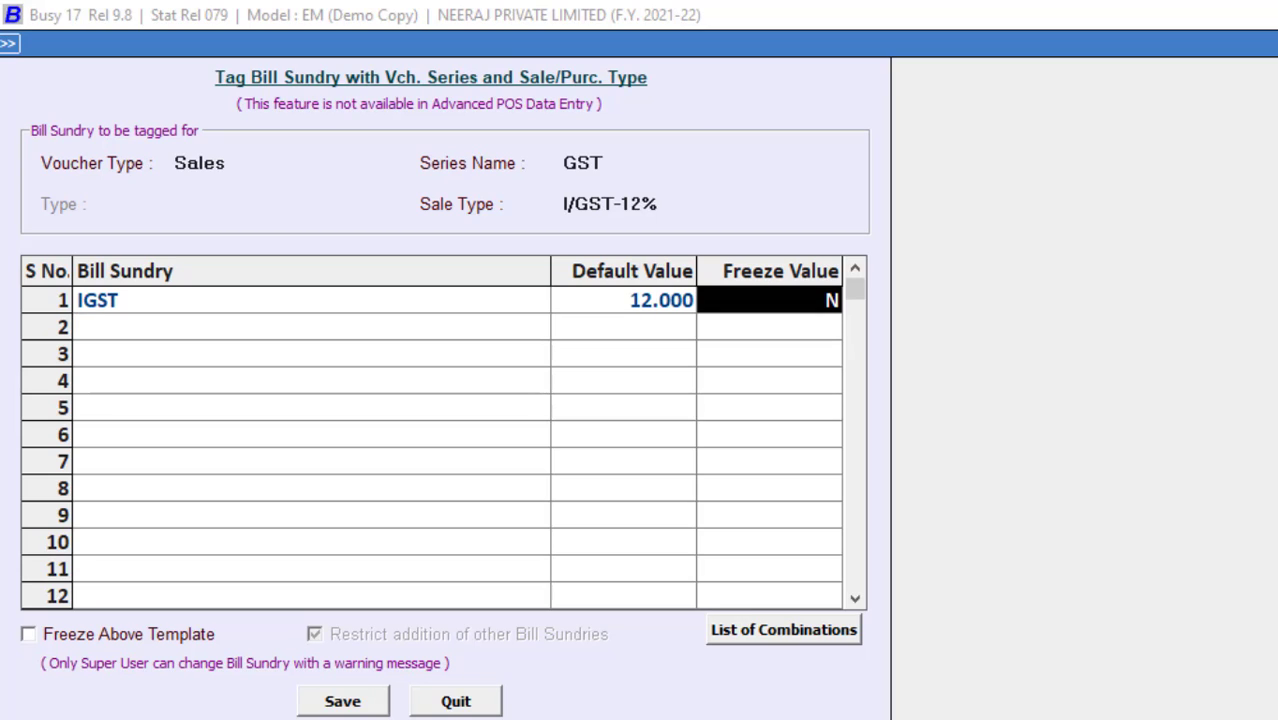
key("space")
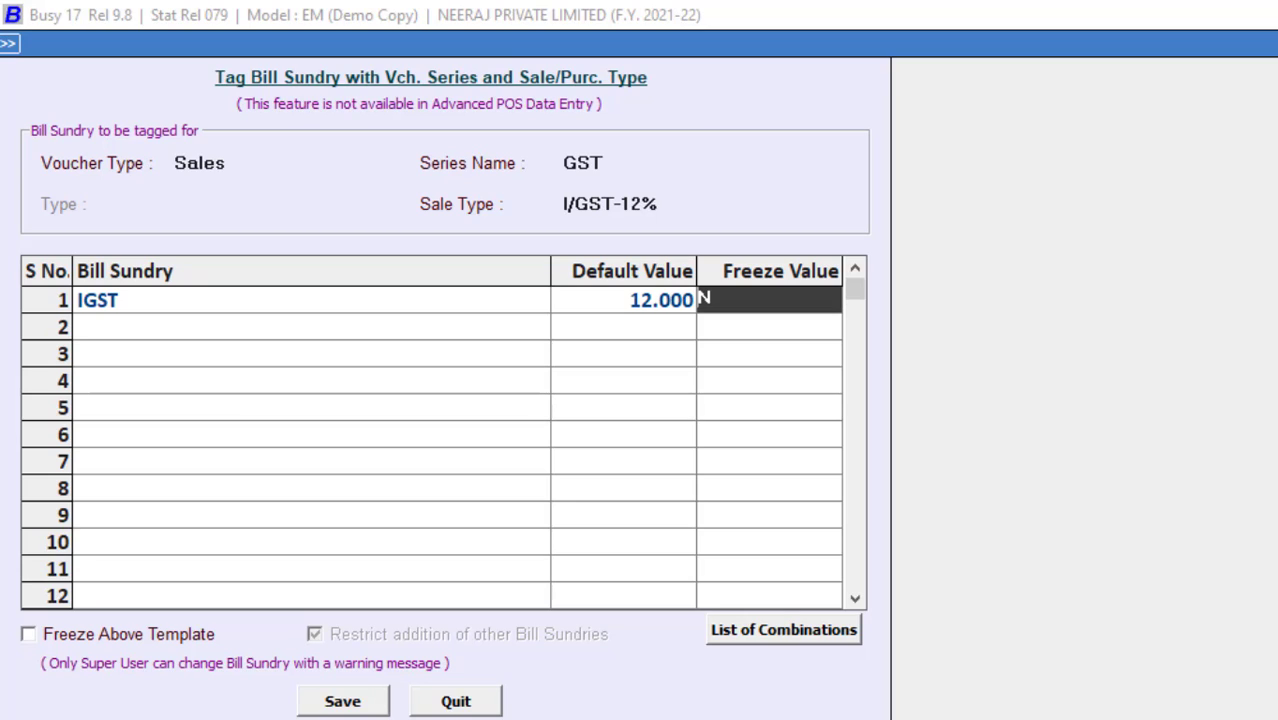
key("Left")
key("Right")
type("Y")
key("Return")
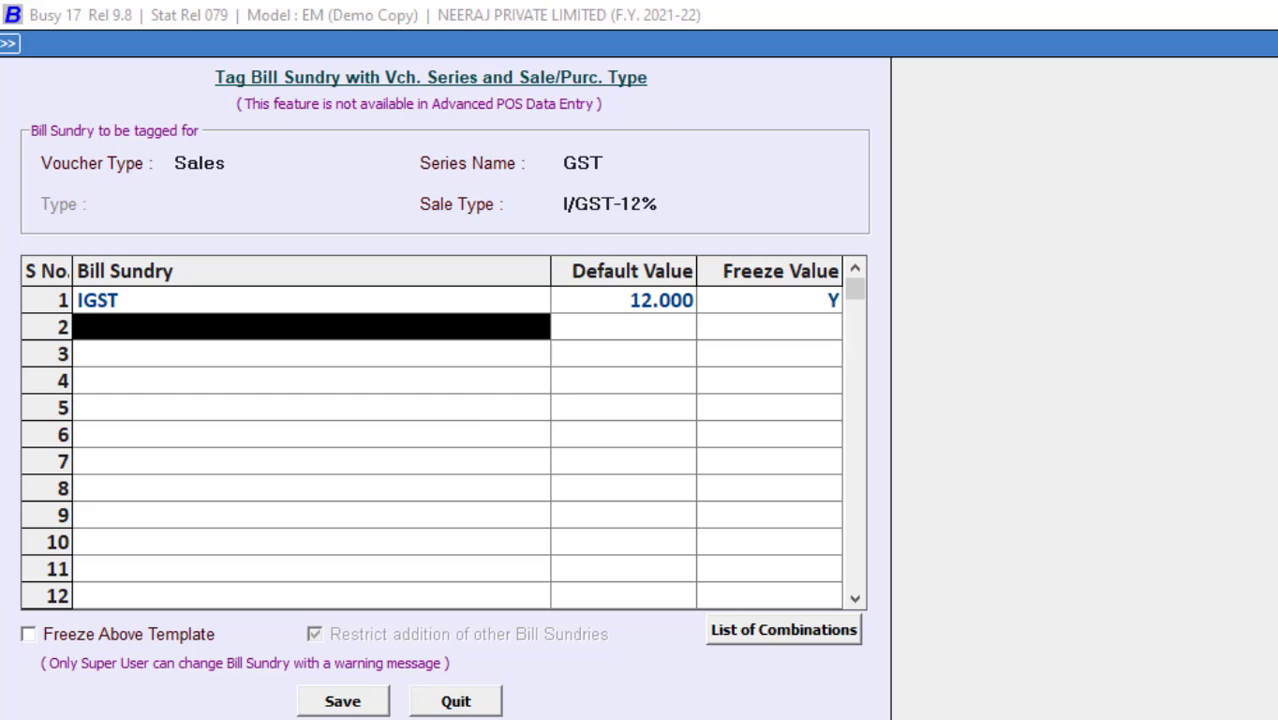
key("F2")
key("Return")
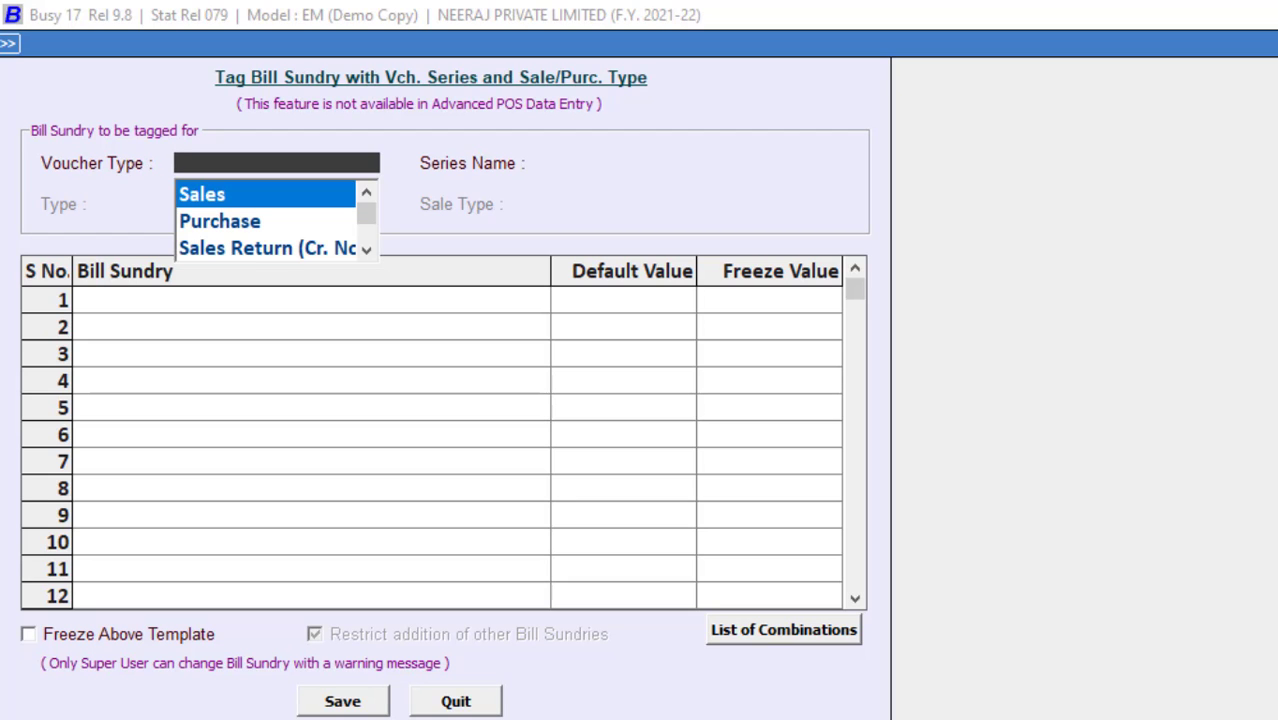
Set the new tagging to voucher type Sales, series GST and sale type L/GST-5%.
key("Return")
key("Return")
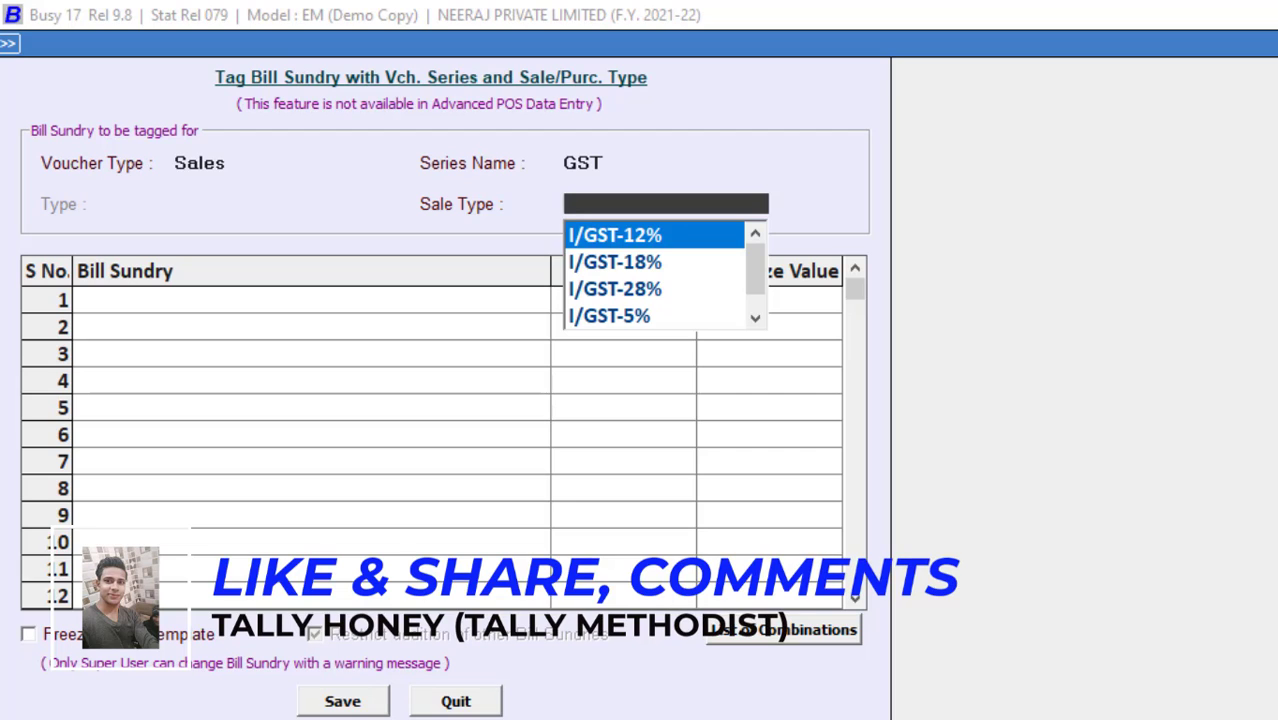
type("L")
key("Down")
key("Down")
key("Down")
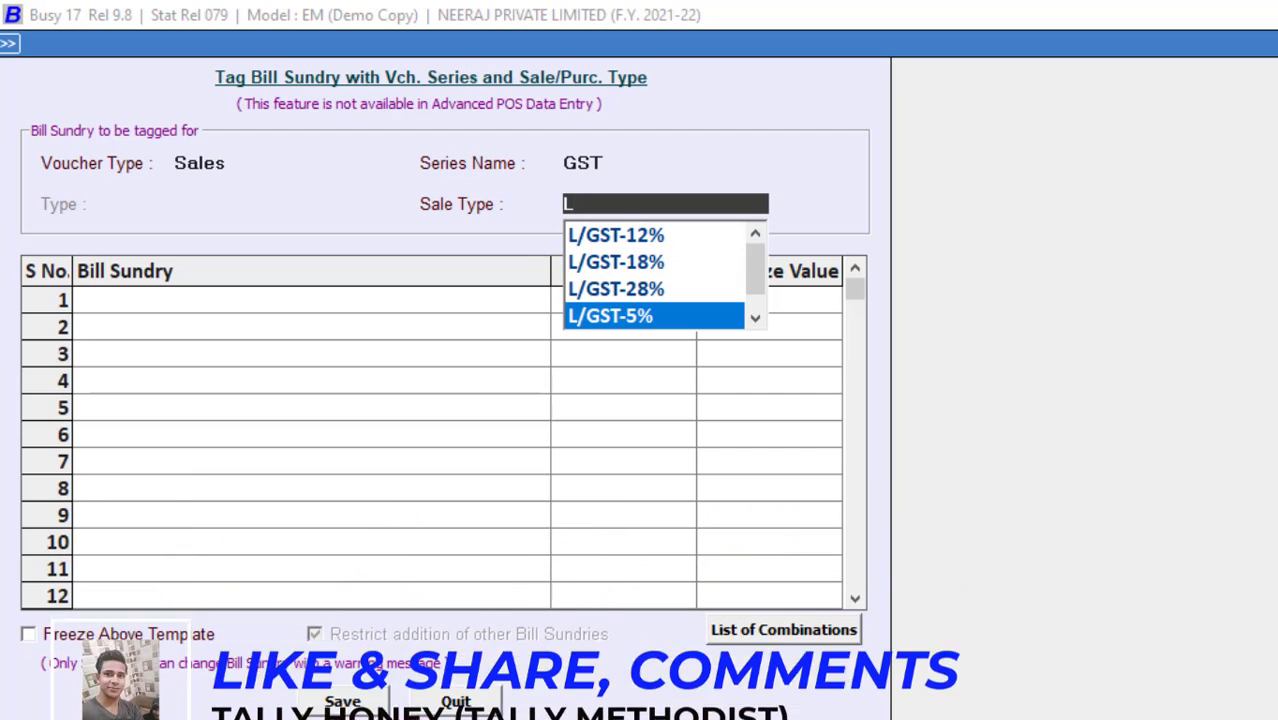
key("Return")
Tag CGST as the first bill sundry with a default value of 2.5 and its value frozen (Y).
type("CG")
key("Return")
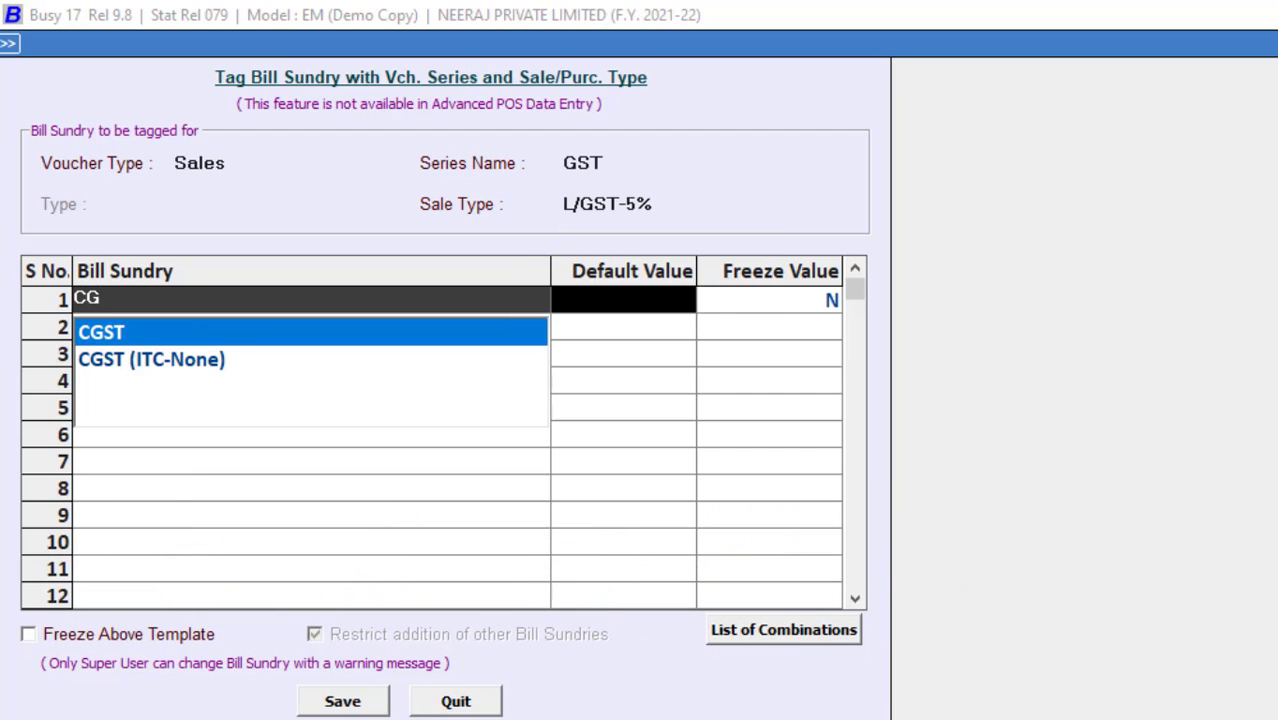
type("2.5")
key("Return")
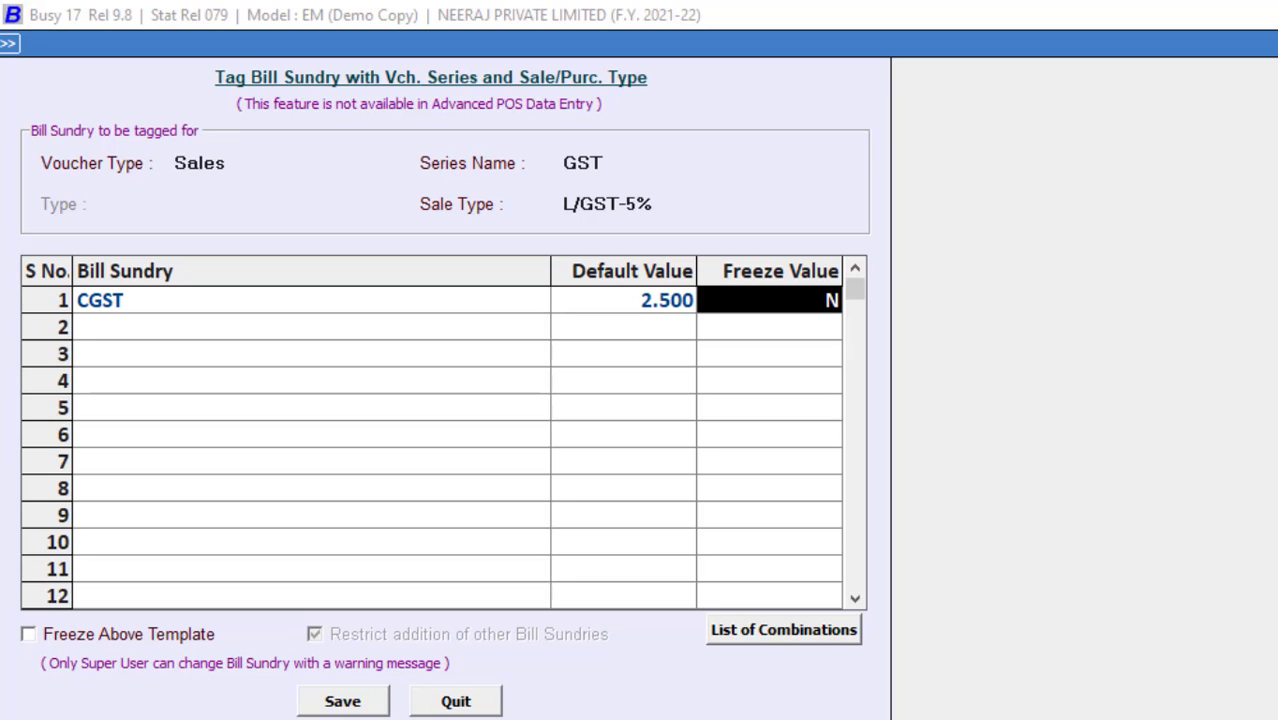
type("Y")
key("Return")
Tag SGST as the second bill sundry with a default value of 2.5 and its value frozen (Y), and save the tagging.
type("SG")
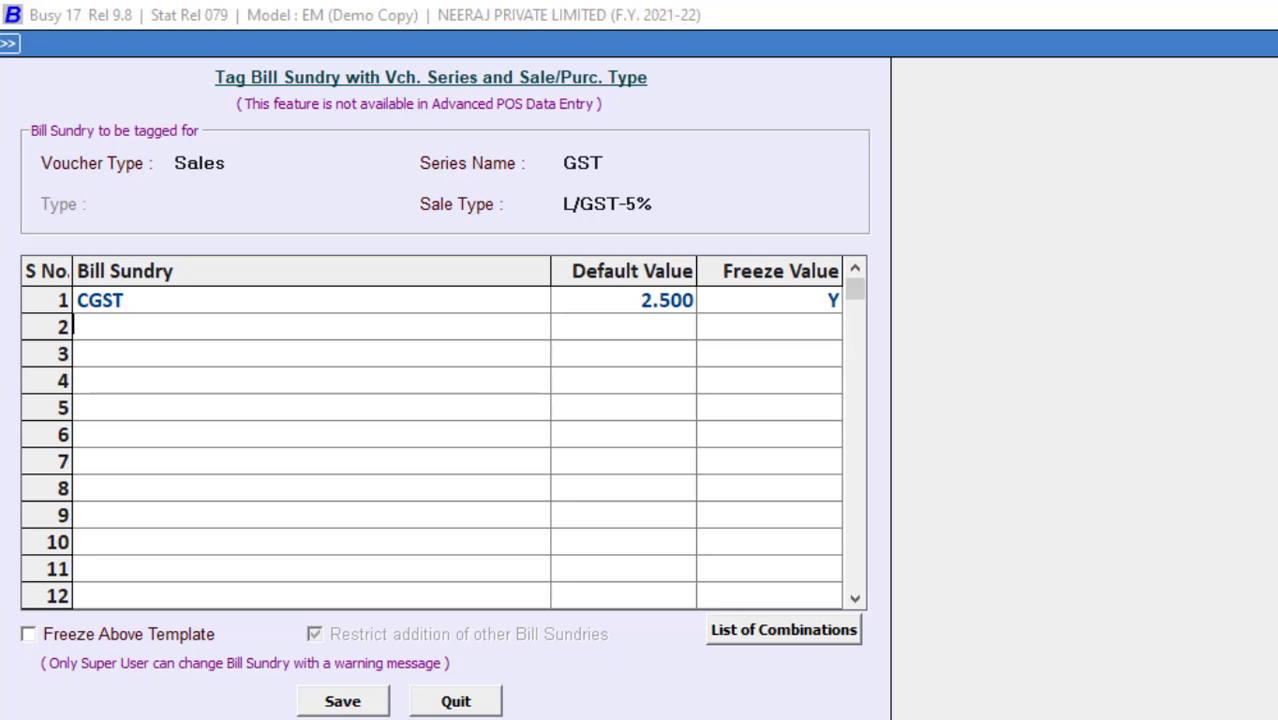
key("Return")
type("2.5")
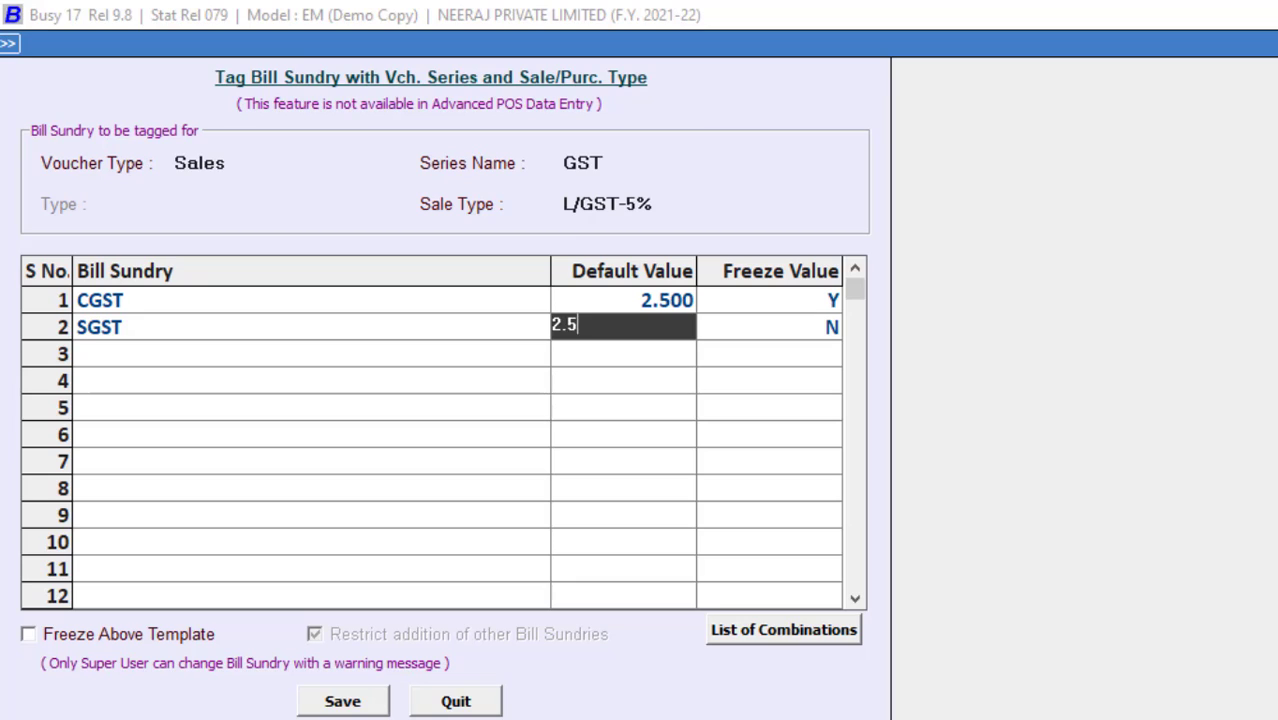
key("Return")
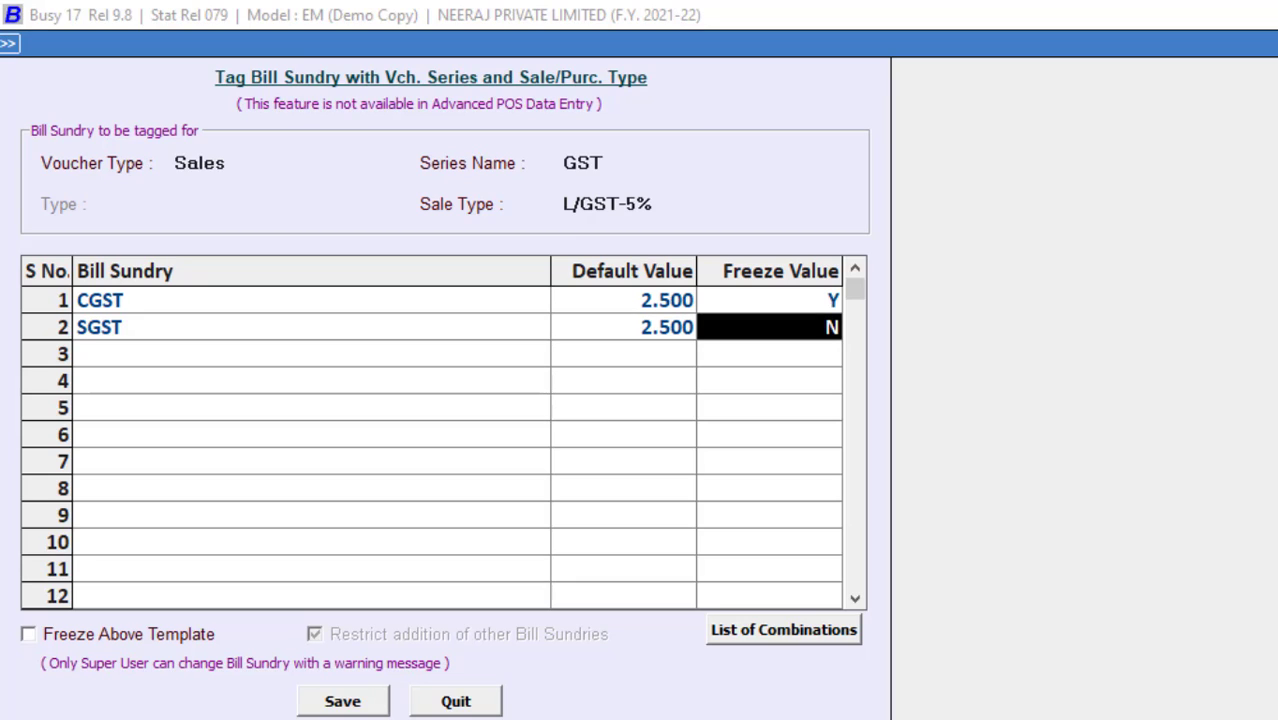
type("Y")
key("Return")
key("F2")
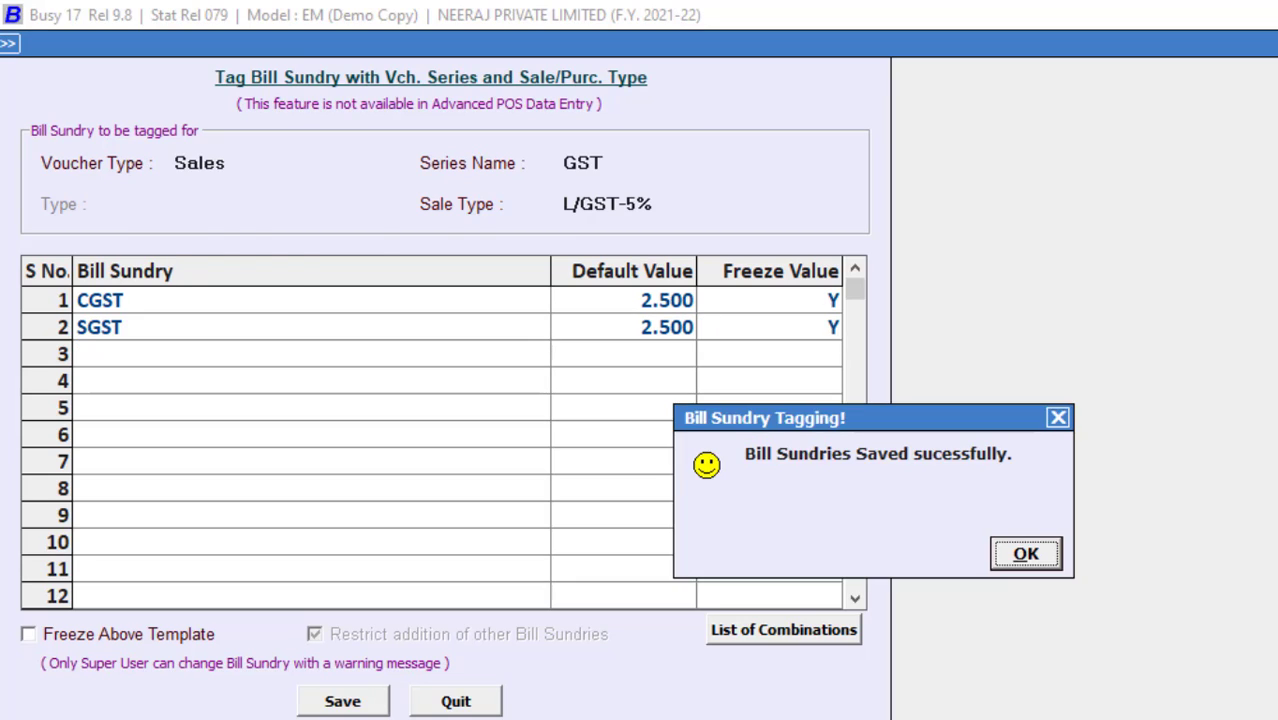
key("Return")
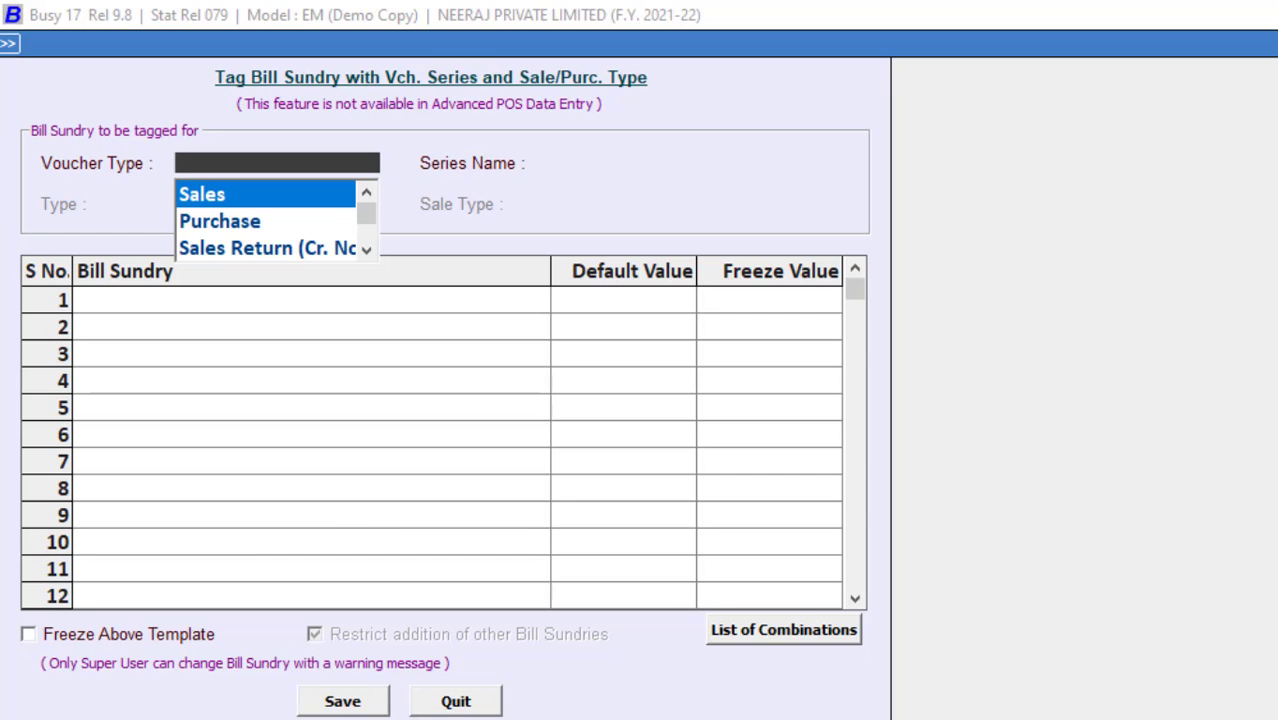
Leave the bill sundry tagging and start a new sales voucher in series GST dated 01-04-2021.
key("Escape")
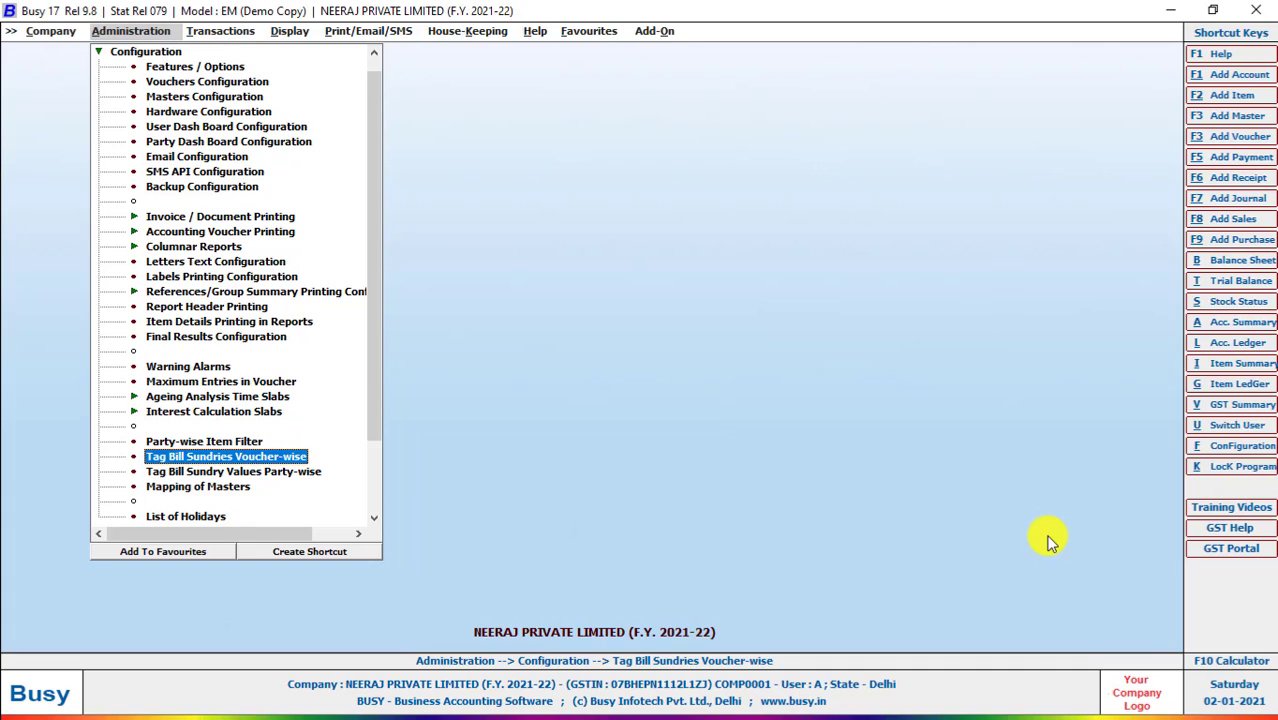
key("Escape")
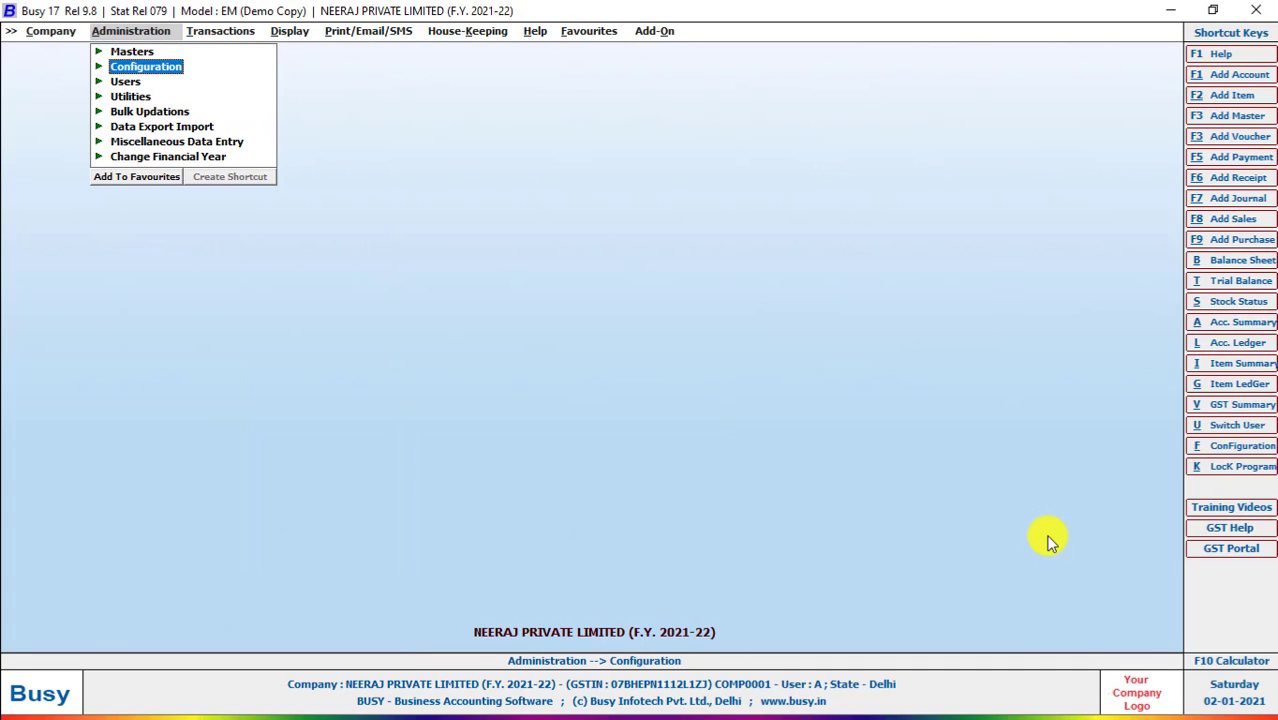
key("Right")
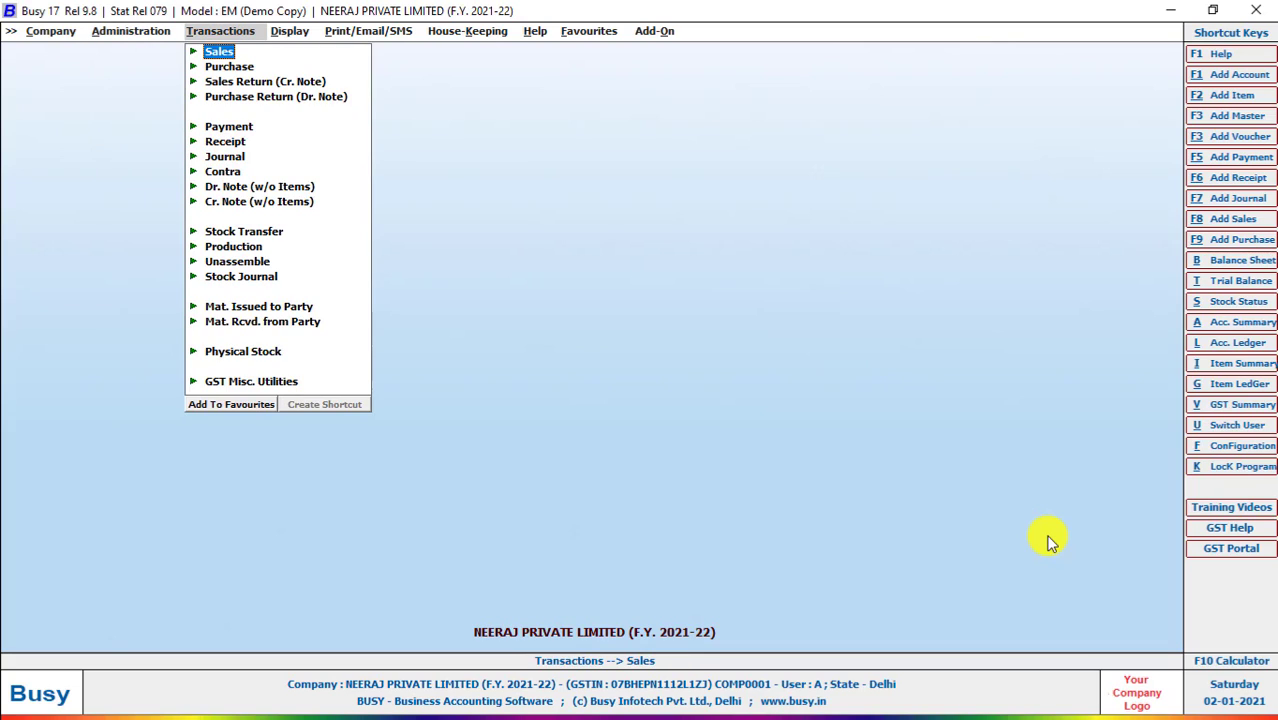
key("Return")
key("Return")
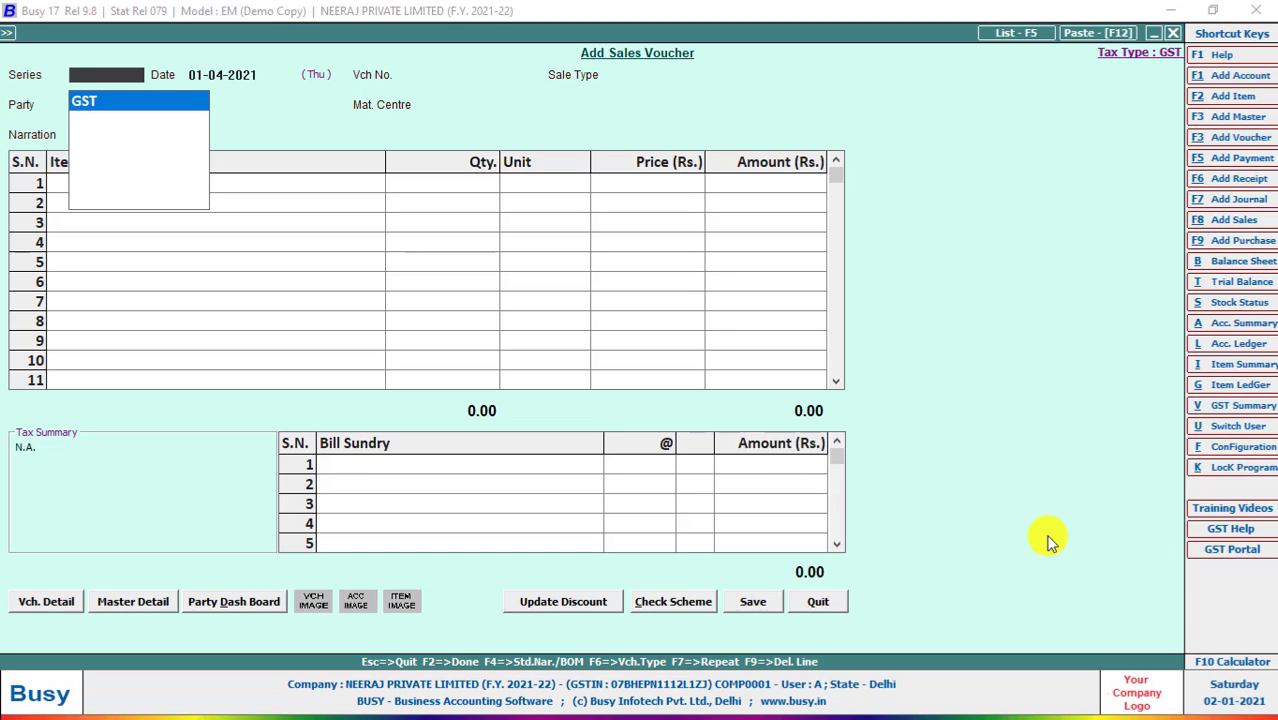
key("Return")
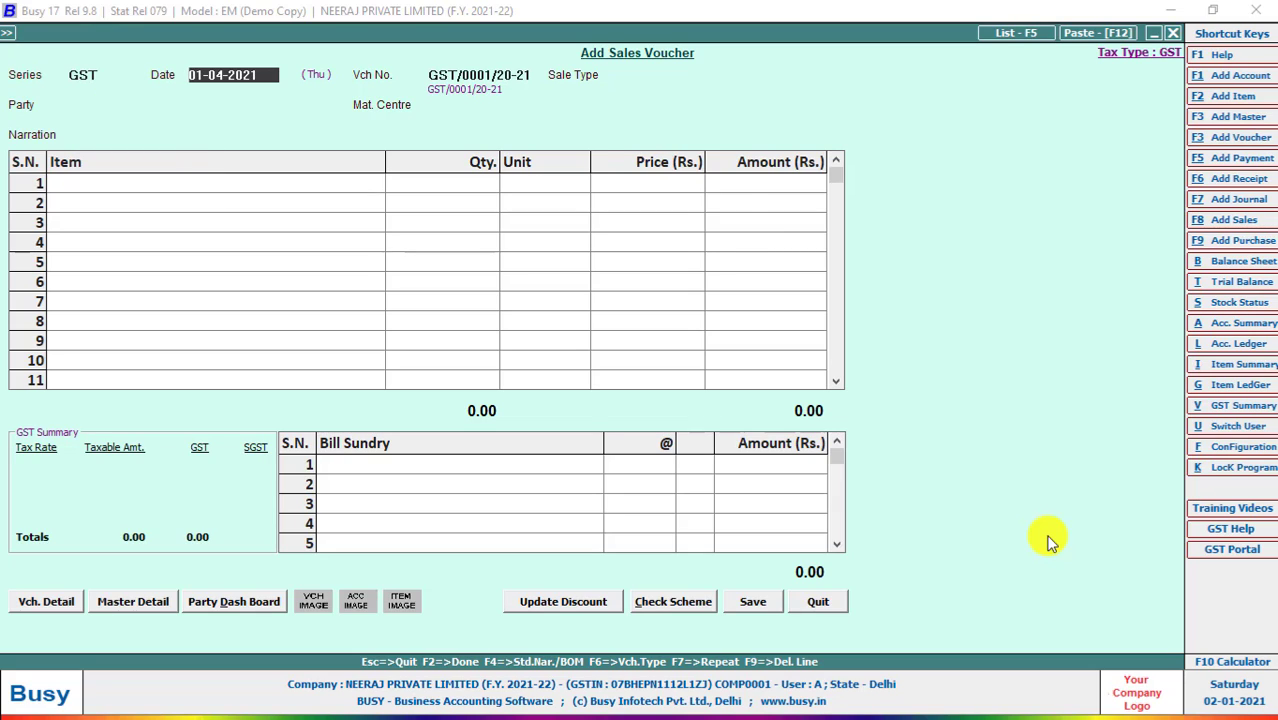
key("Return")
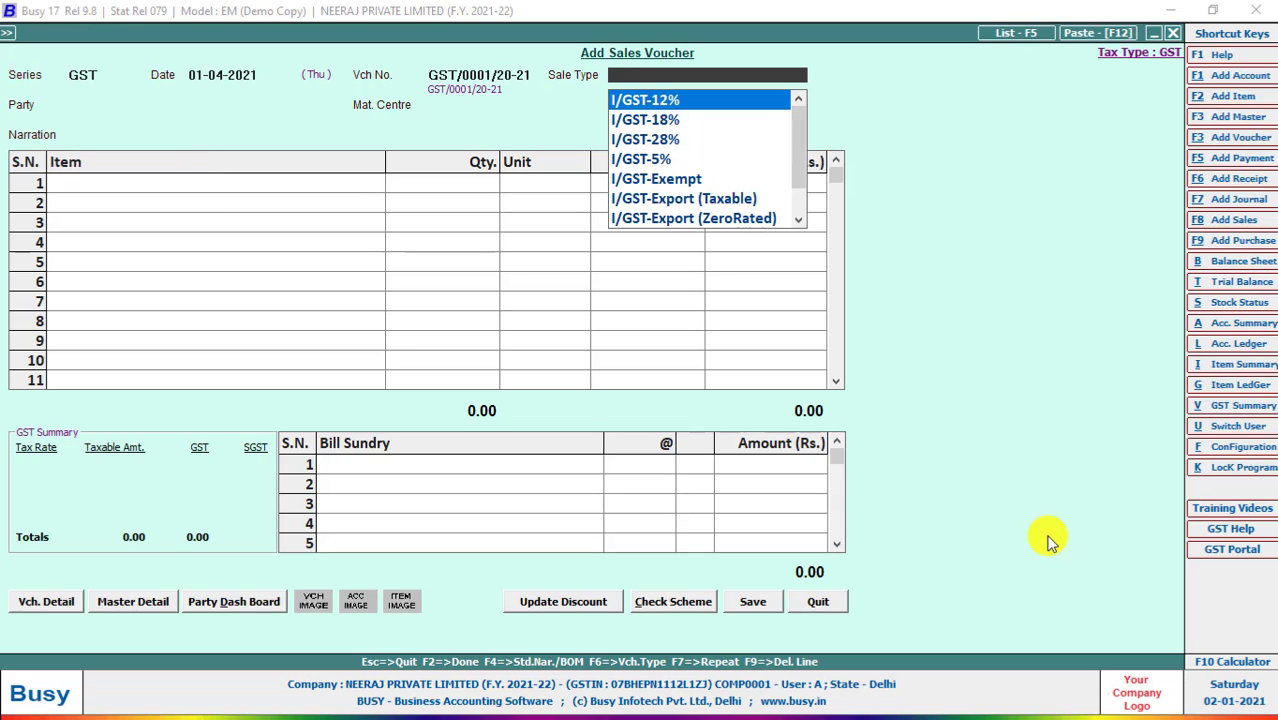
Set the sales voucher's sale type to L/GST-MultiRate.
type("MUL")
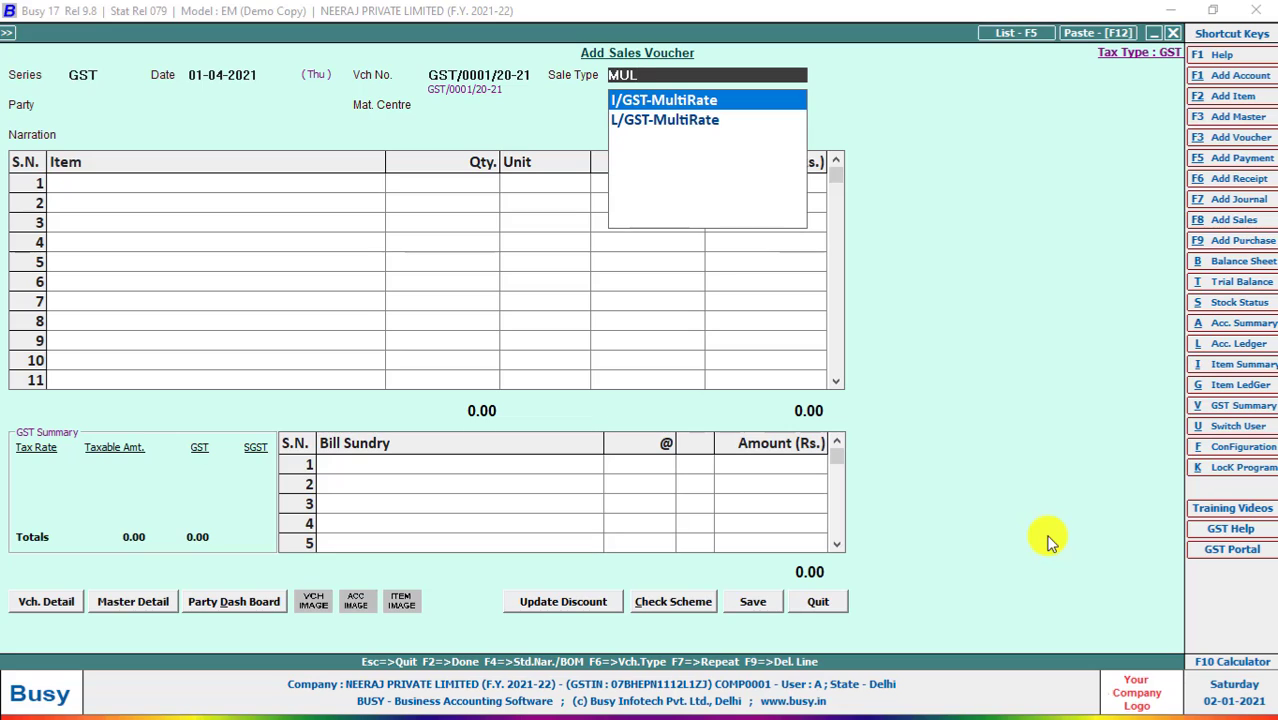
key("Down")
key("Return")
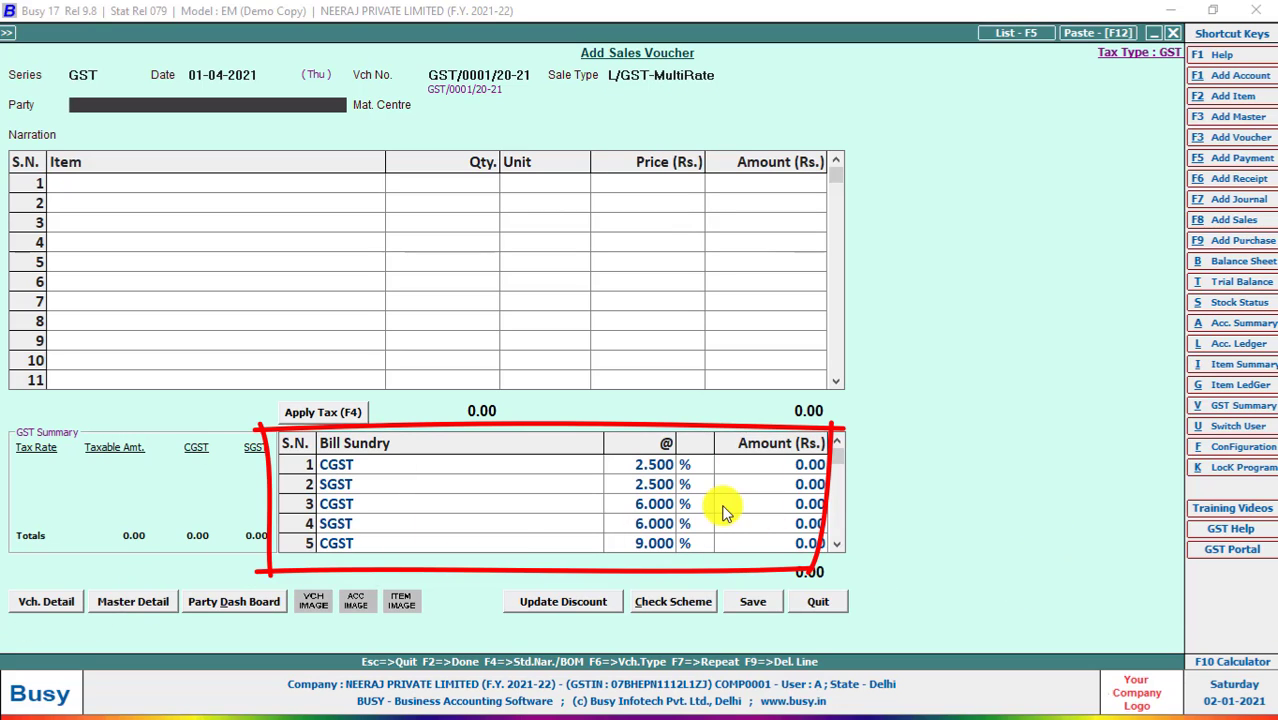
Examine the bill sundries and rates filled in for the L/GST-MultiRate sales voucher.
left_click(564, 468)
key("y")
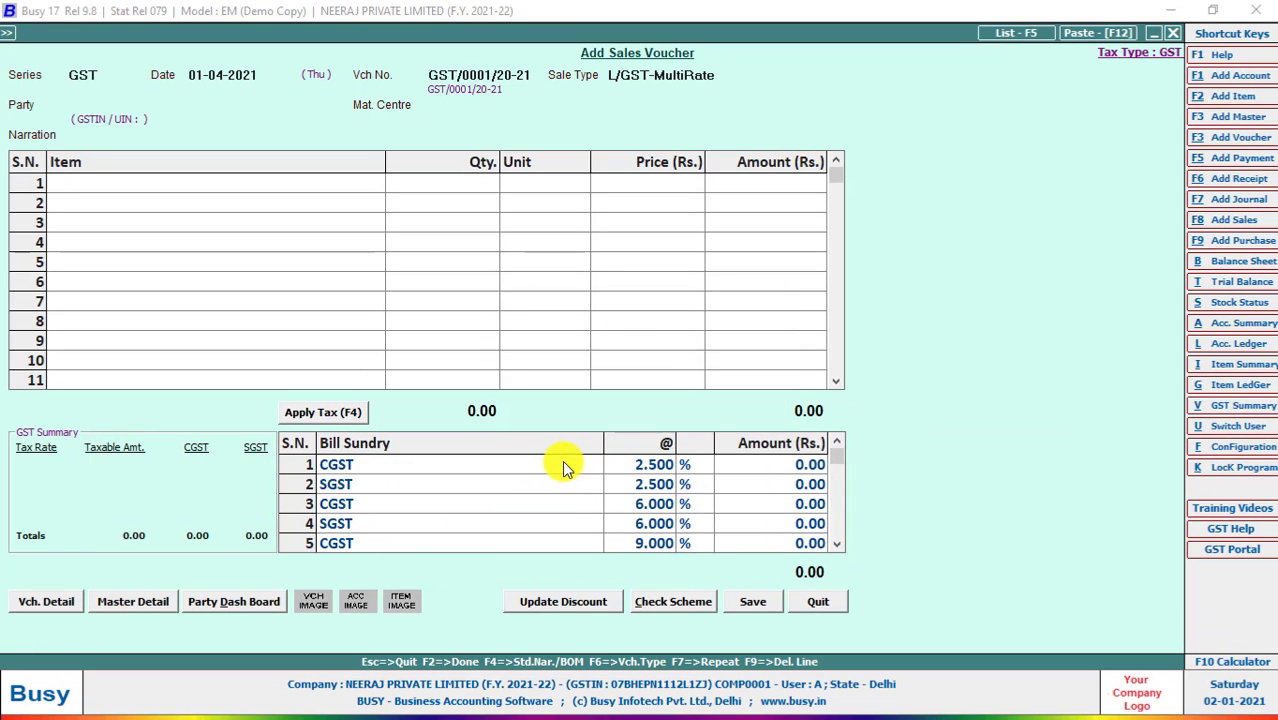
key("Down")
key("Down")
key("Up")
key("Up")
key("Up")
key("Up")
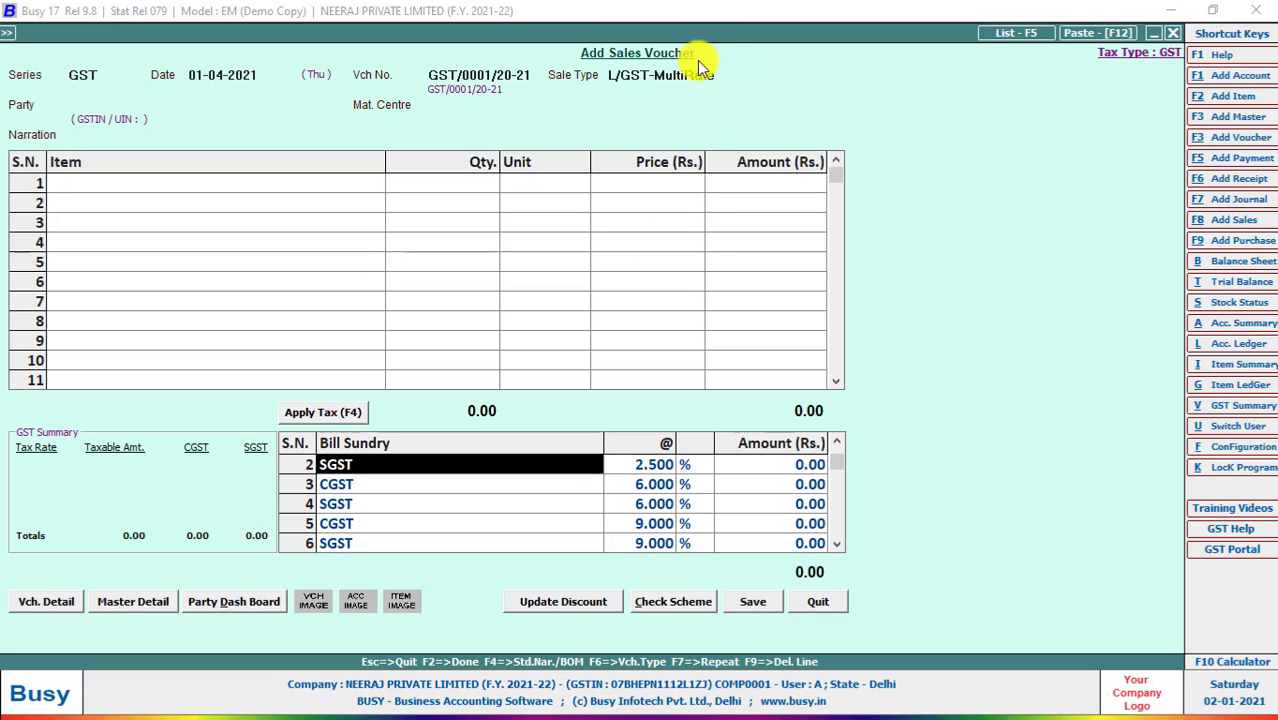
Switch the sales voucher's sale type to I/GST-MultiRate to check its bill sundries.
left_click(736, 79)
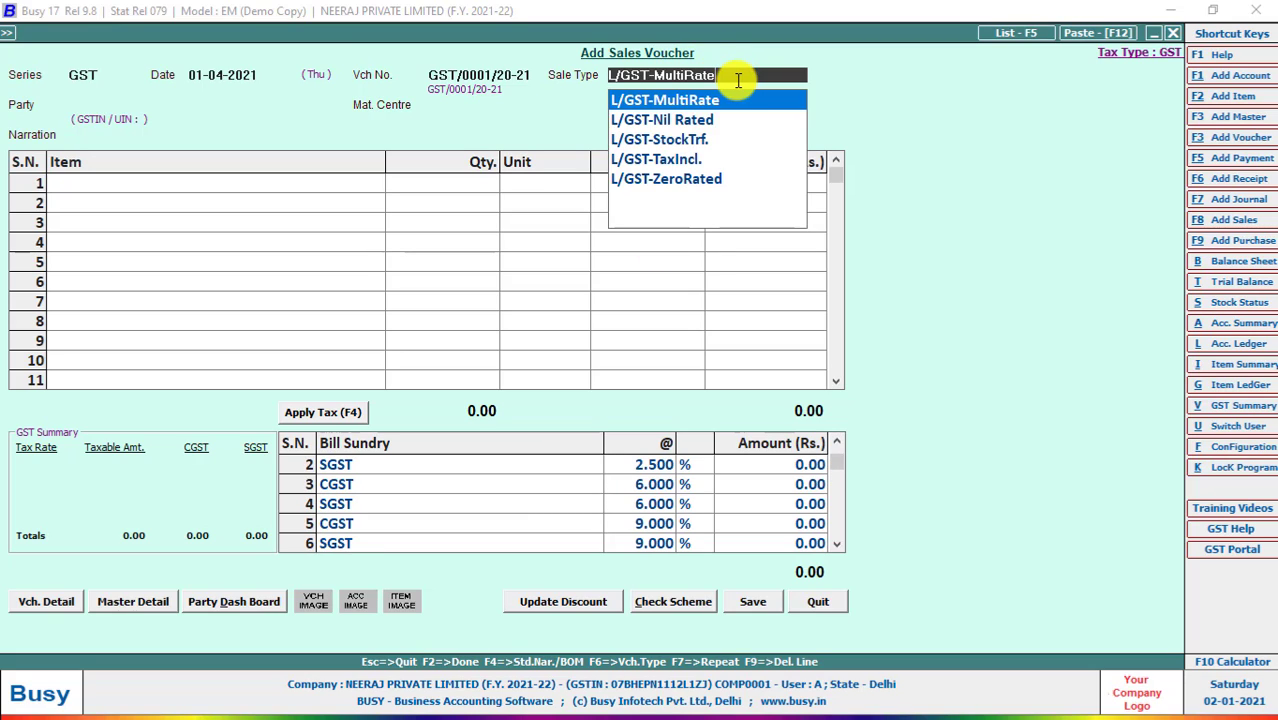
key("BackSpace")
key("BackSpace")
key("BackSpace")
key("BackSpace")
key("BackSpace")
key("BackSpace")
key("BackSpace")
key("BackSpace")
key("BackSpace")
key("BackSpace")
key("BackSpace")
key("BackSpace")
key("BackSpace")
key("BackSpace")
key("BackSpace")
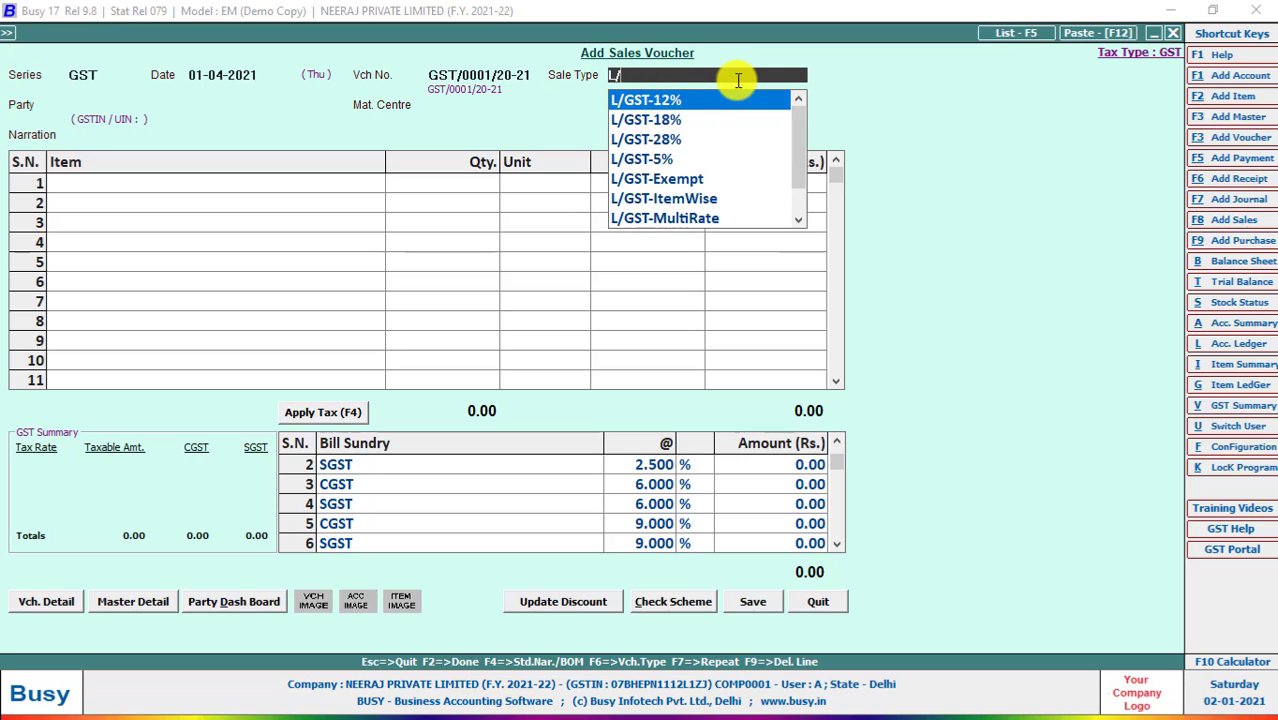
type("MUL")
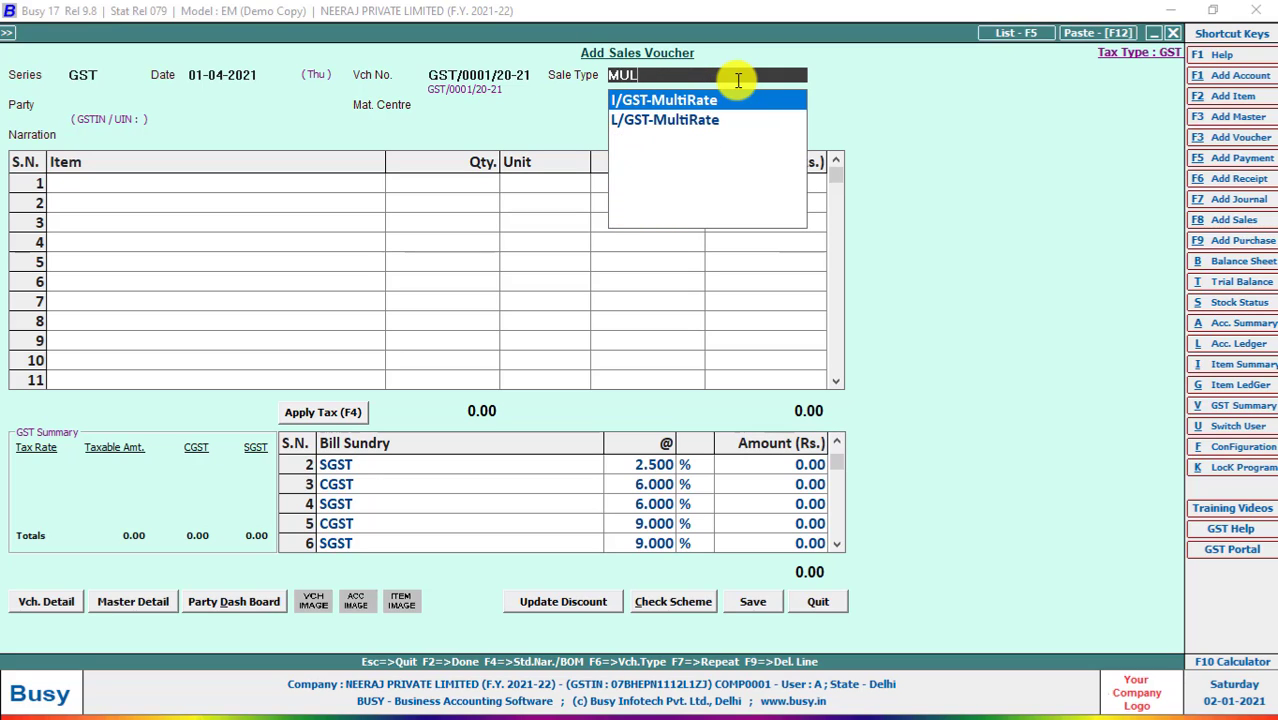
key("Return")
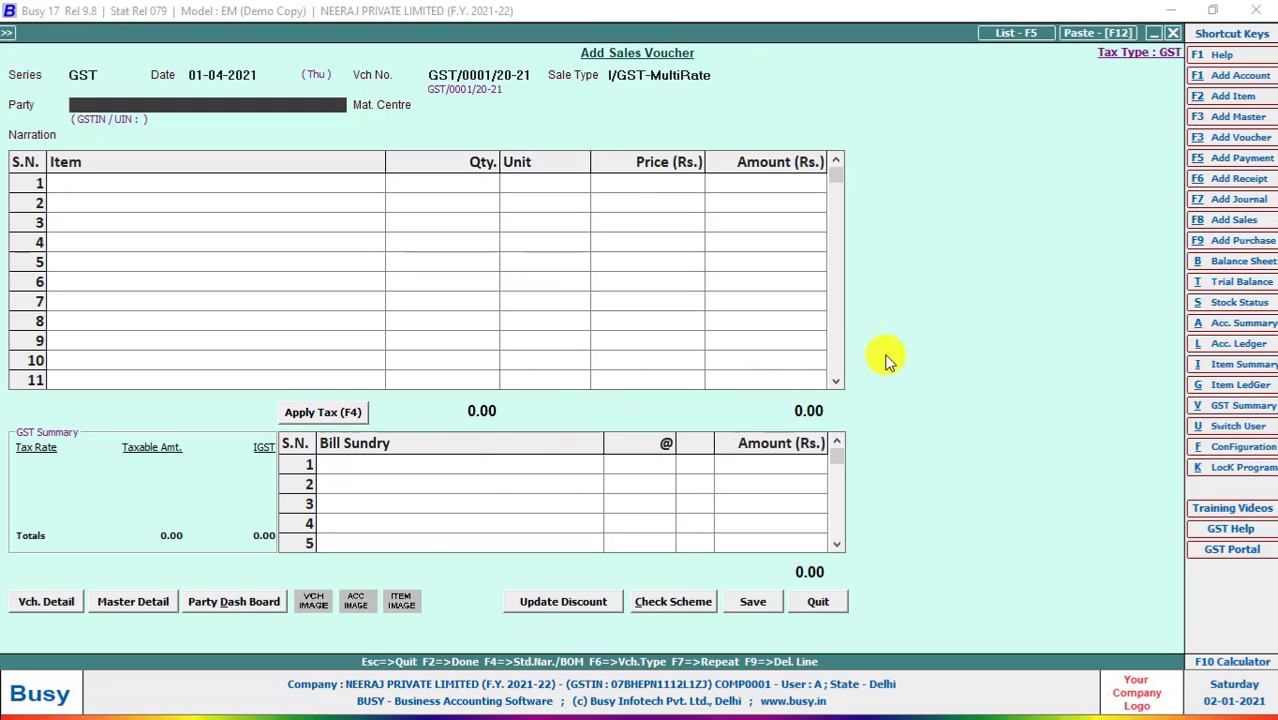
Change the voucher's sale type to L/GST-18% and check the bill sundries filled in.
key("shift+Tab")
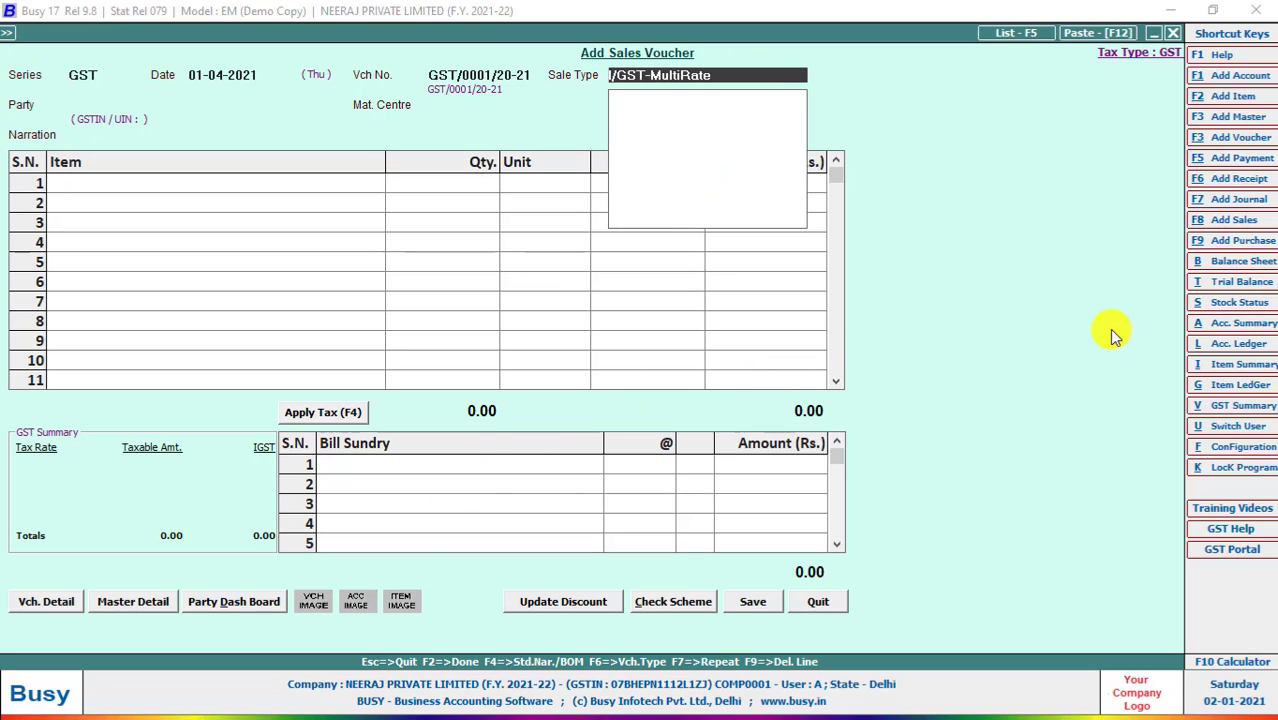
type("l")
key("Down")
key("Return")
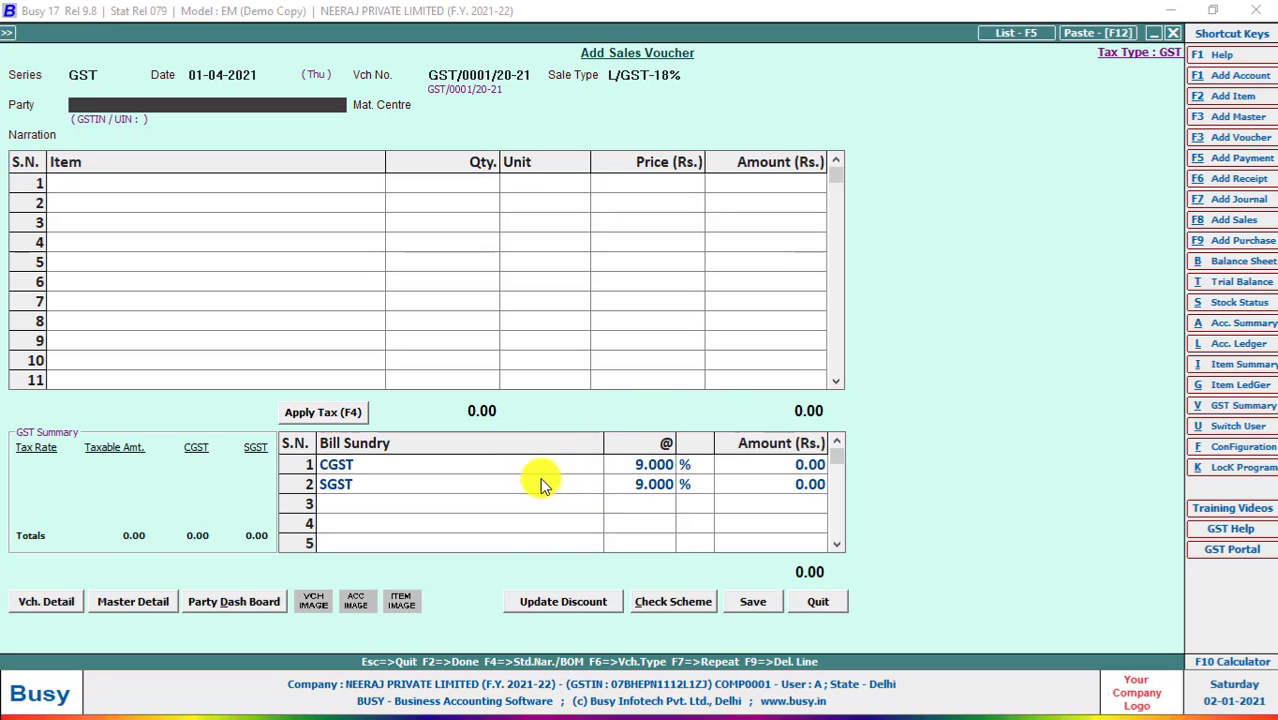
Change the voucher's sale type to L/GST-12% to check its bill sundries.
key("BackSpace")
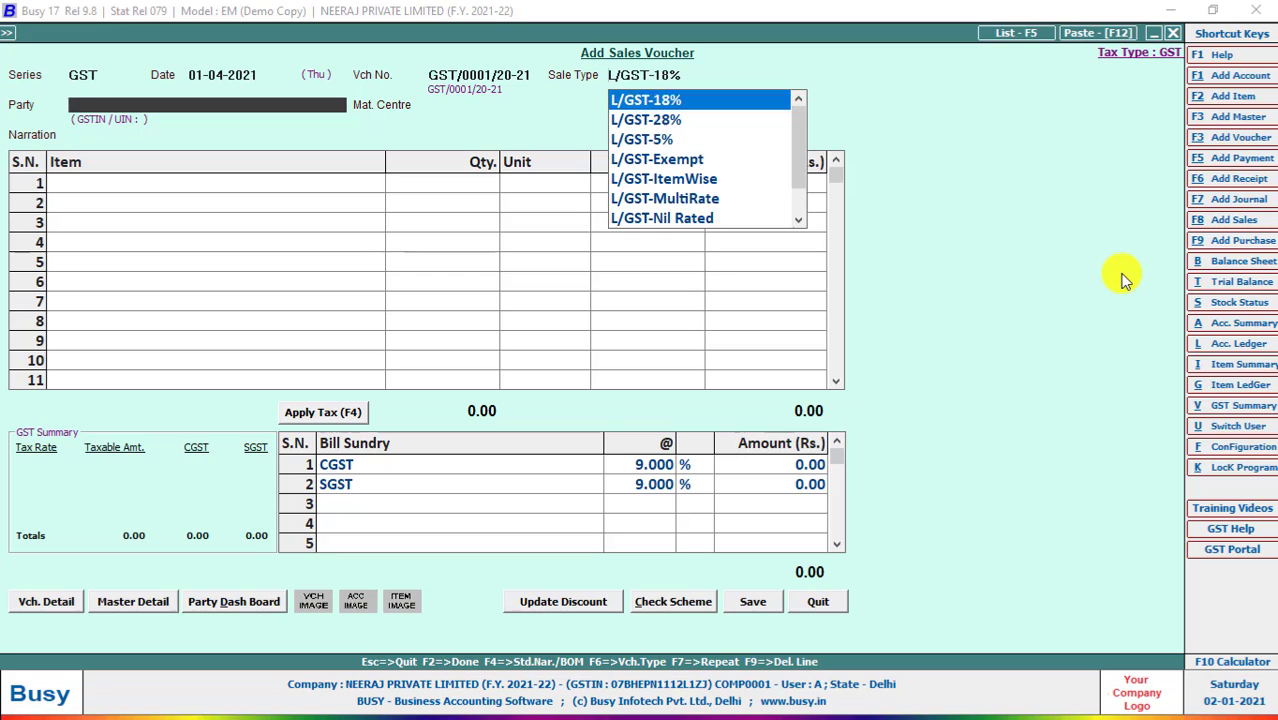
type("12")
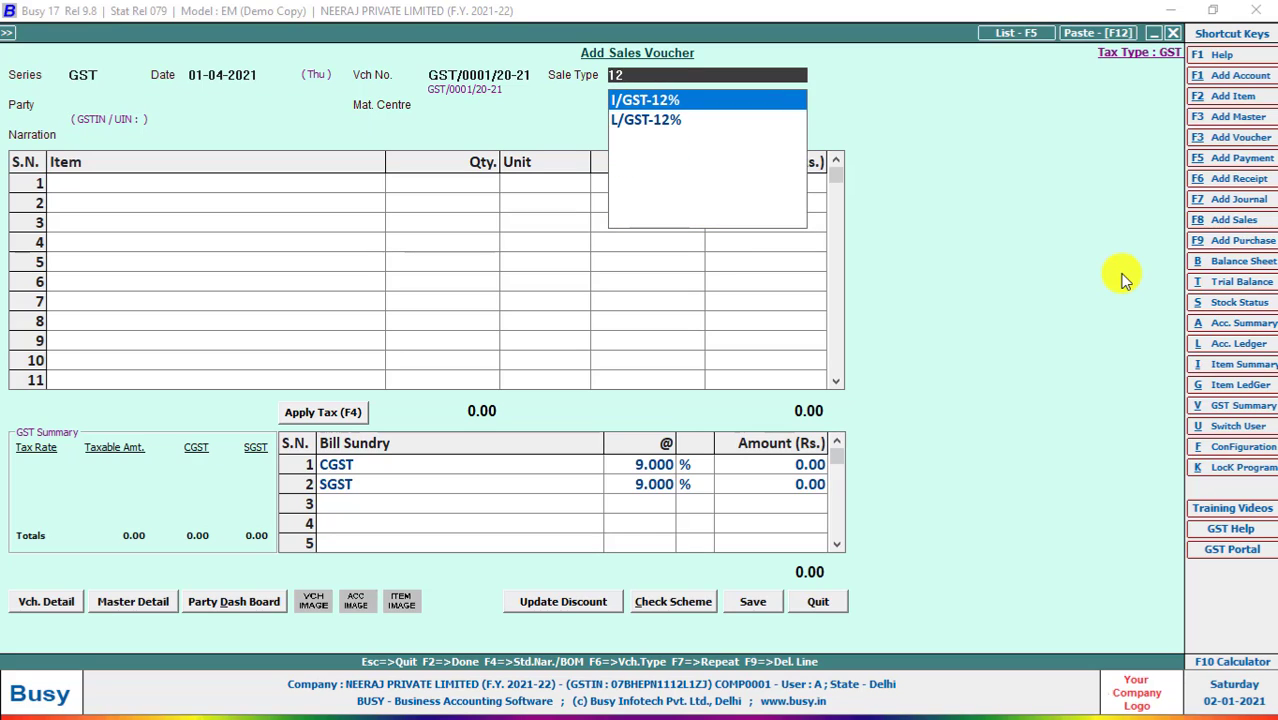
key("Down")
key("Return")
Change the voucher's sale type to I/GST-12% and check the bill sundry filled in.
key("BackSpace")
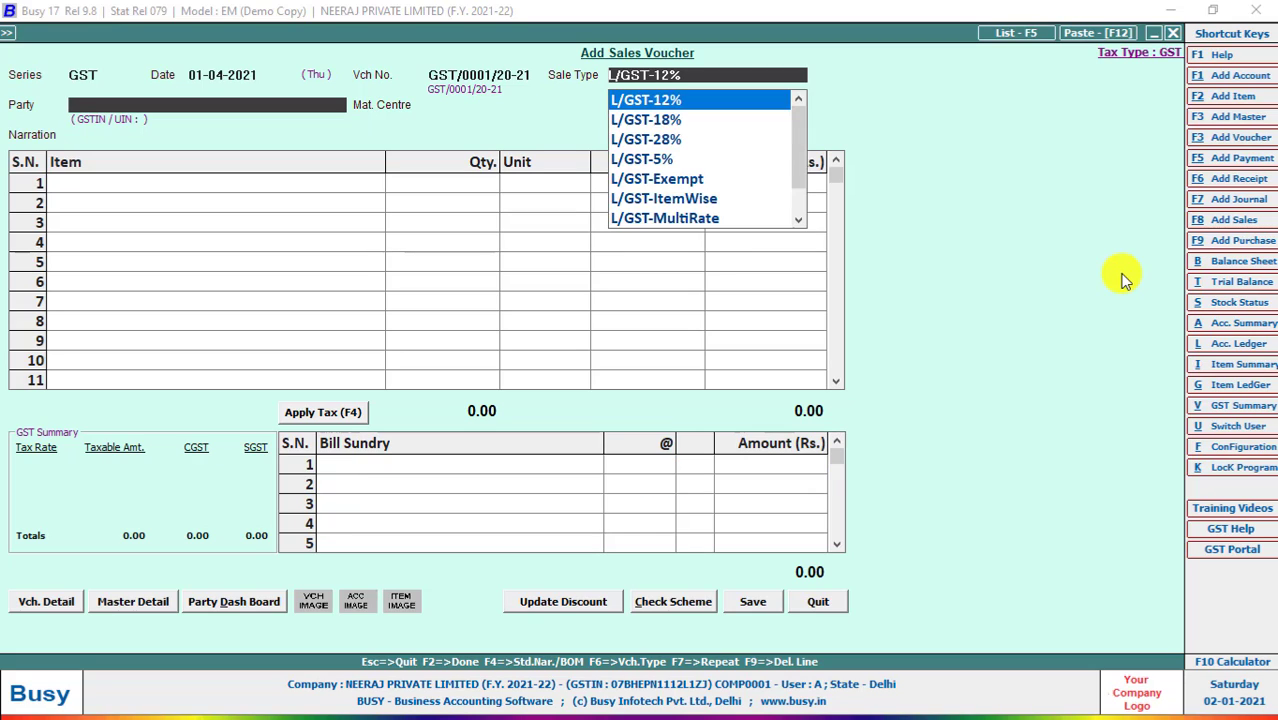
type("IG")
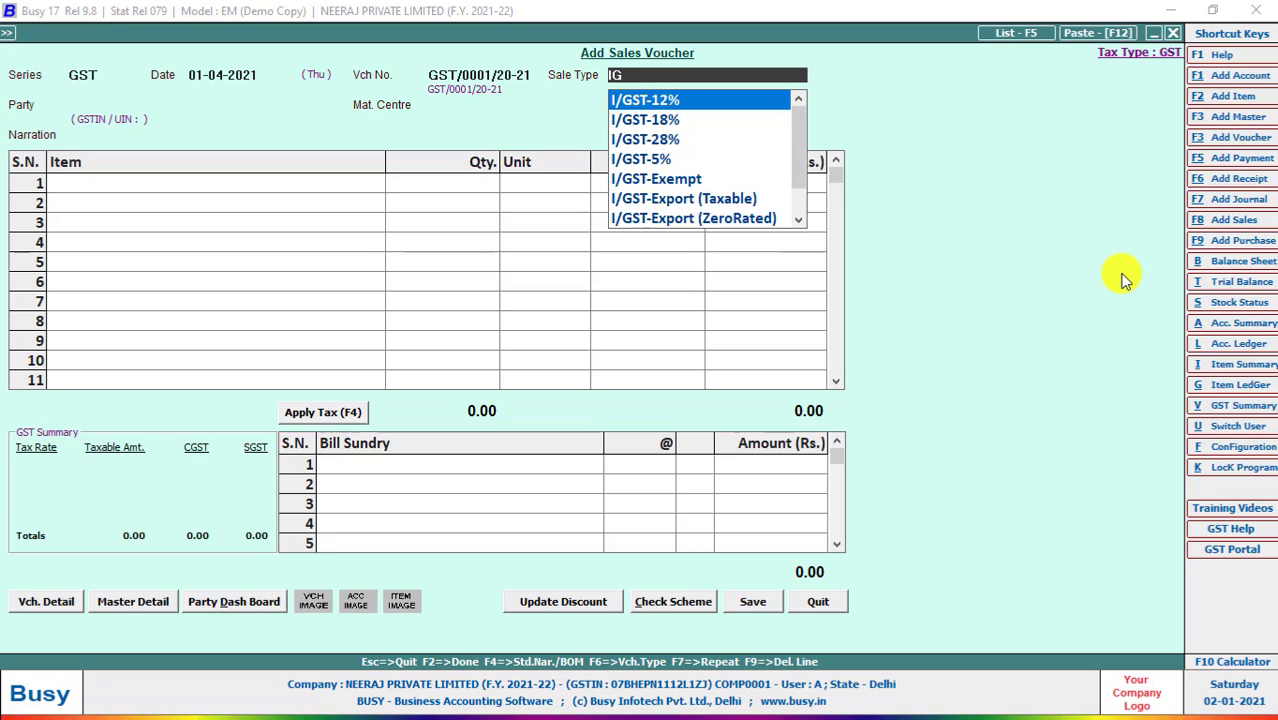
key("Return")
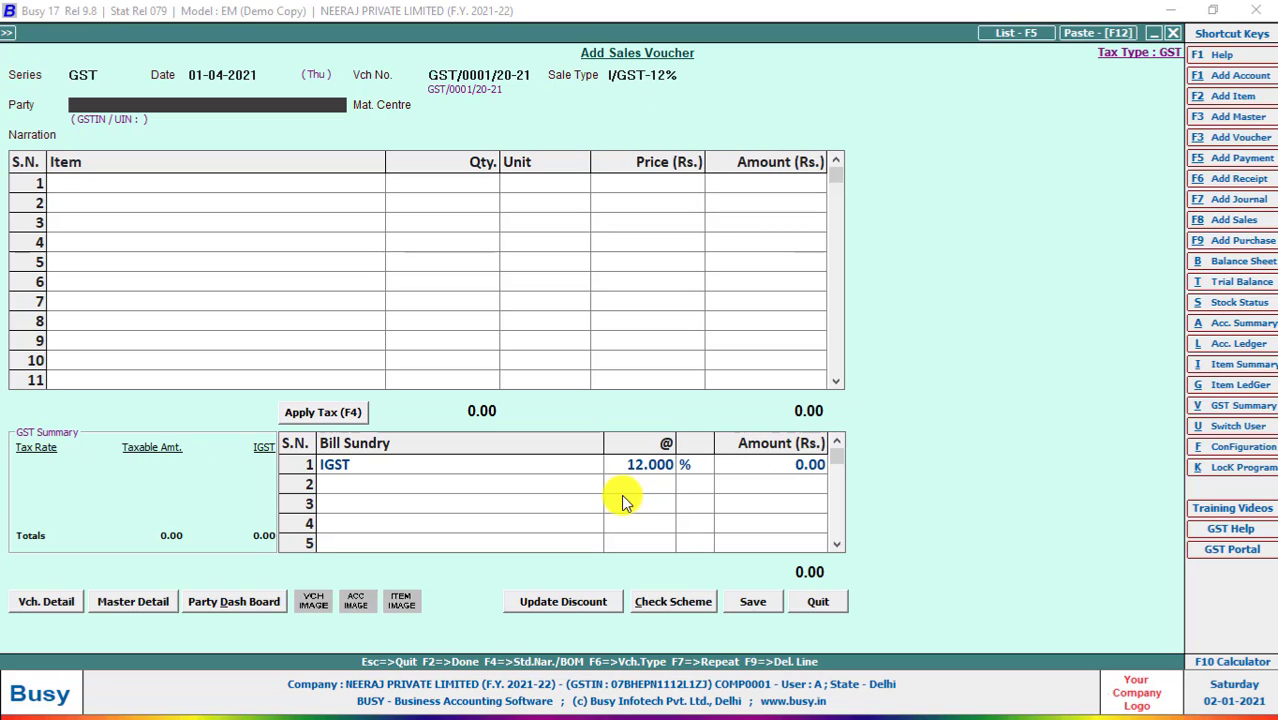
Set the voucher's sale type back to L/GST-MultiRate.
key("BackSpace")
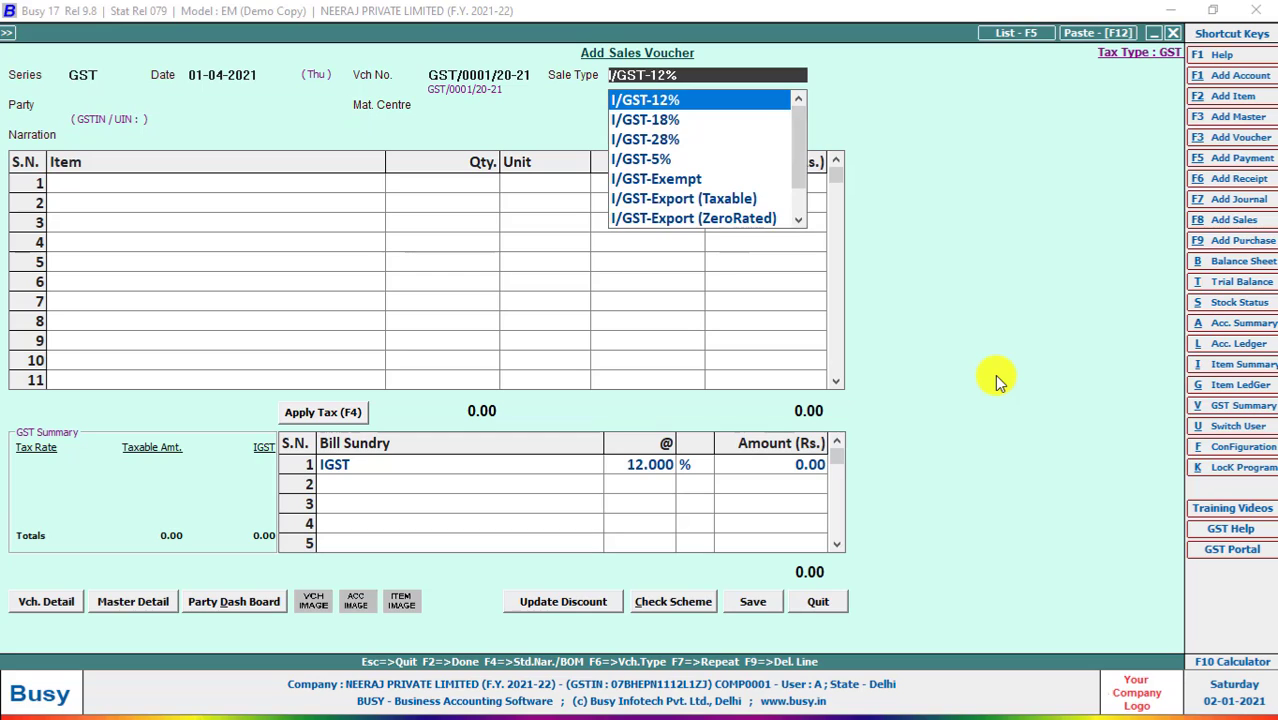
type("MUL")
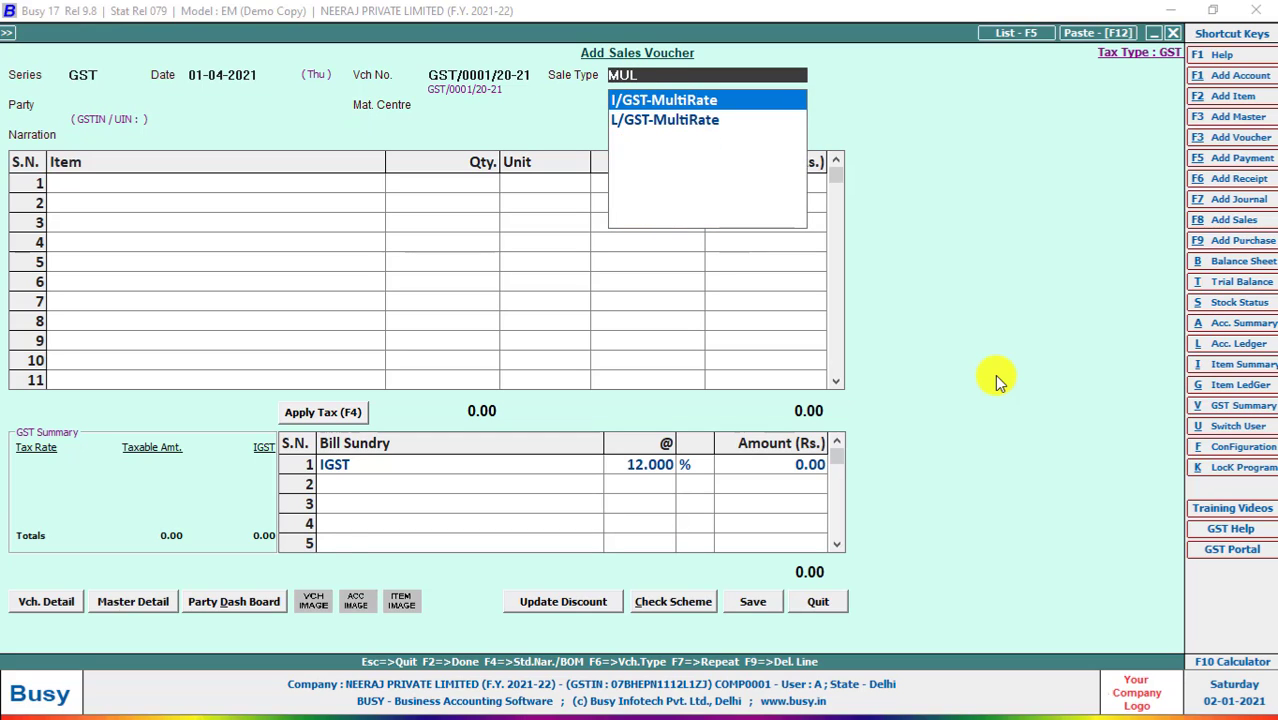
key("Down")
key("Return")
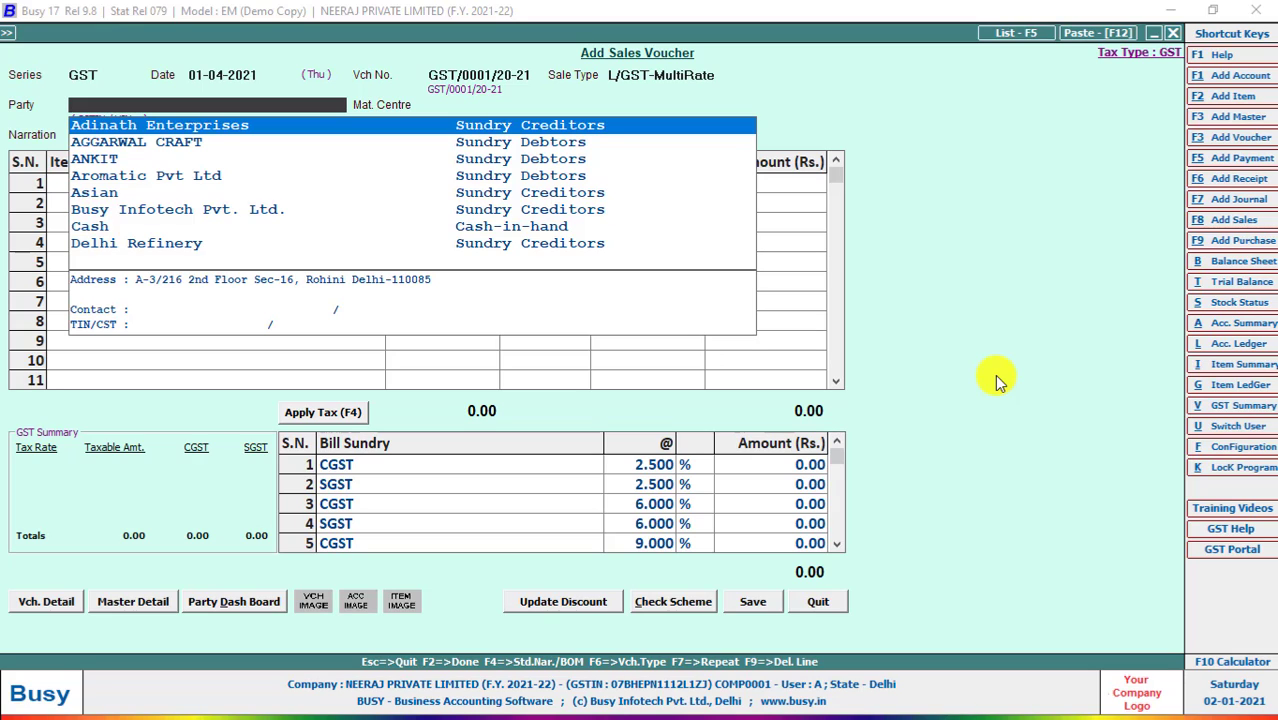
Choose the third listed party, a sundry debtor, with material centre BAWANA, and leave the narration blank.
key("Down")
key("Down")
key("Return")
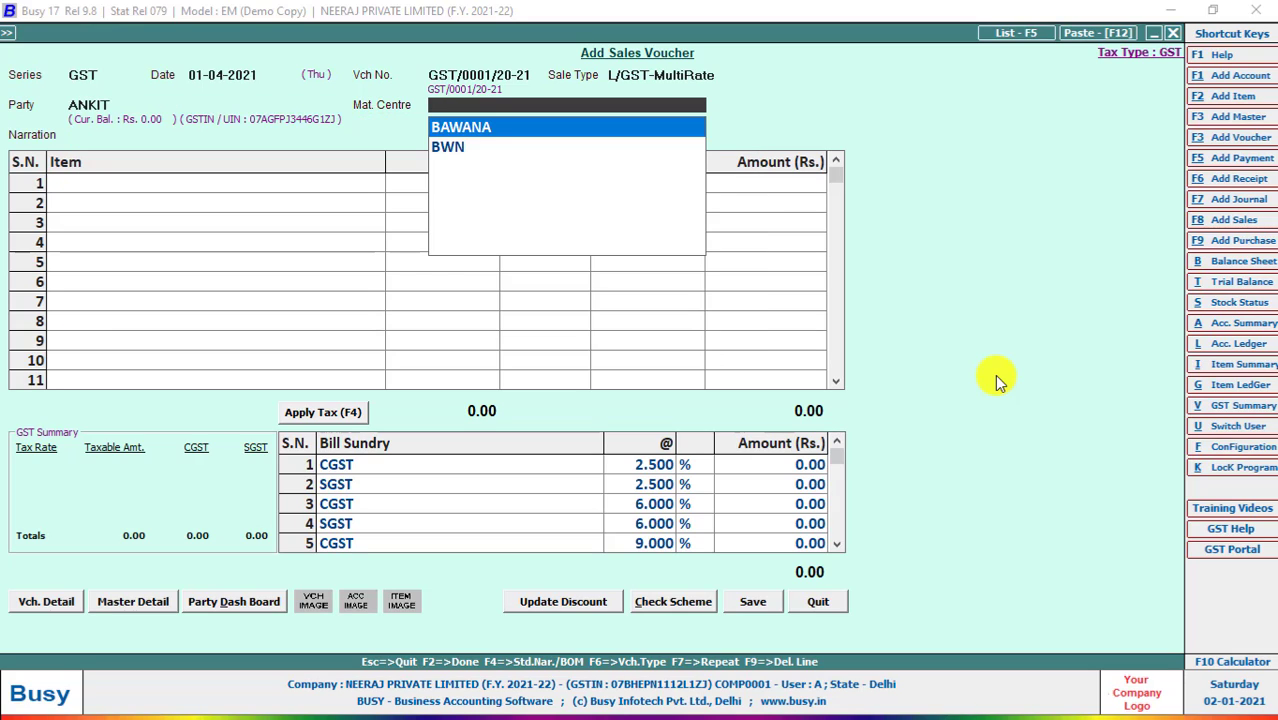
key("Return")
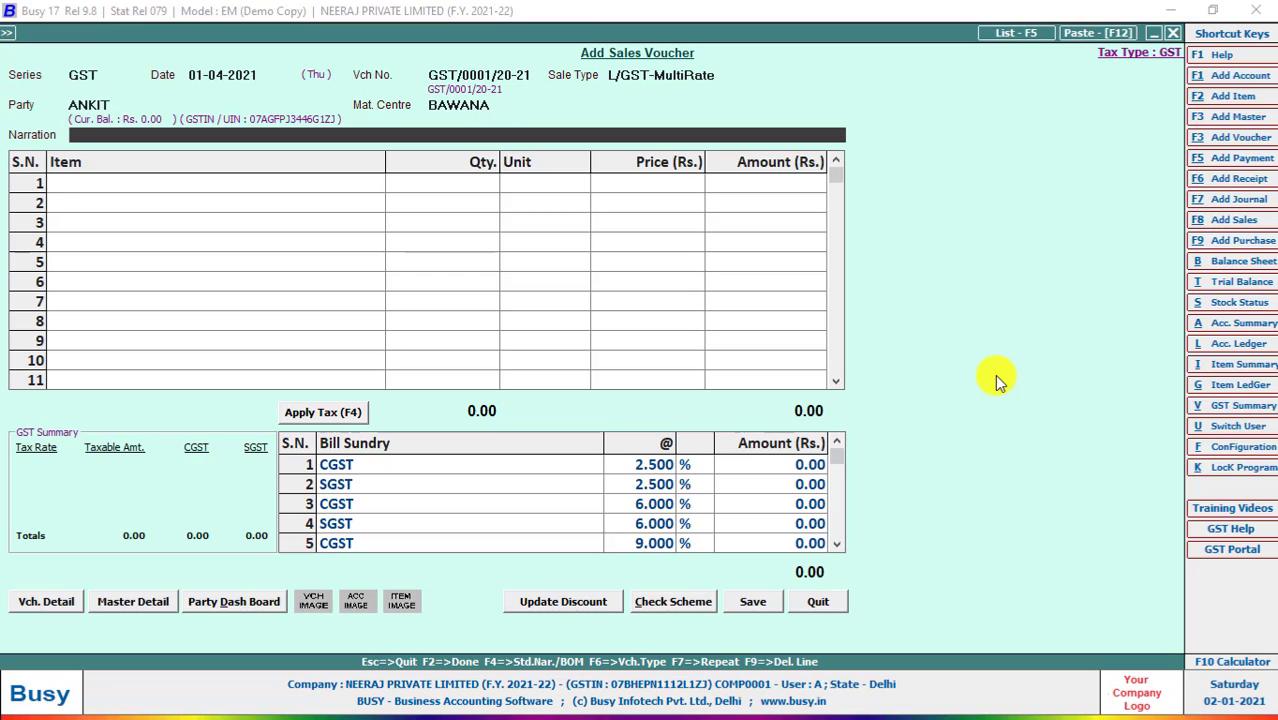
key("Return")
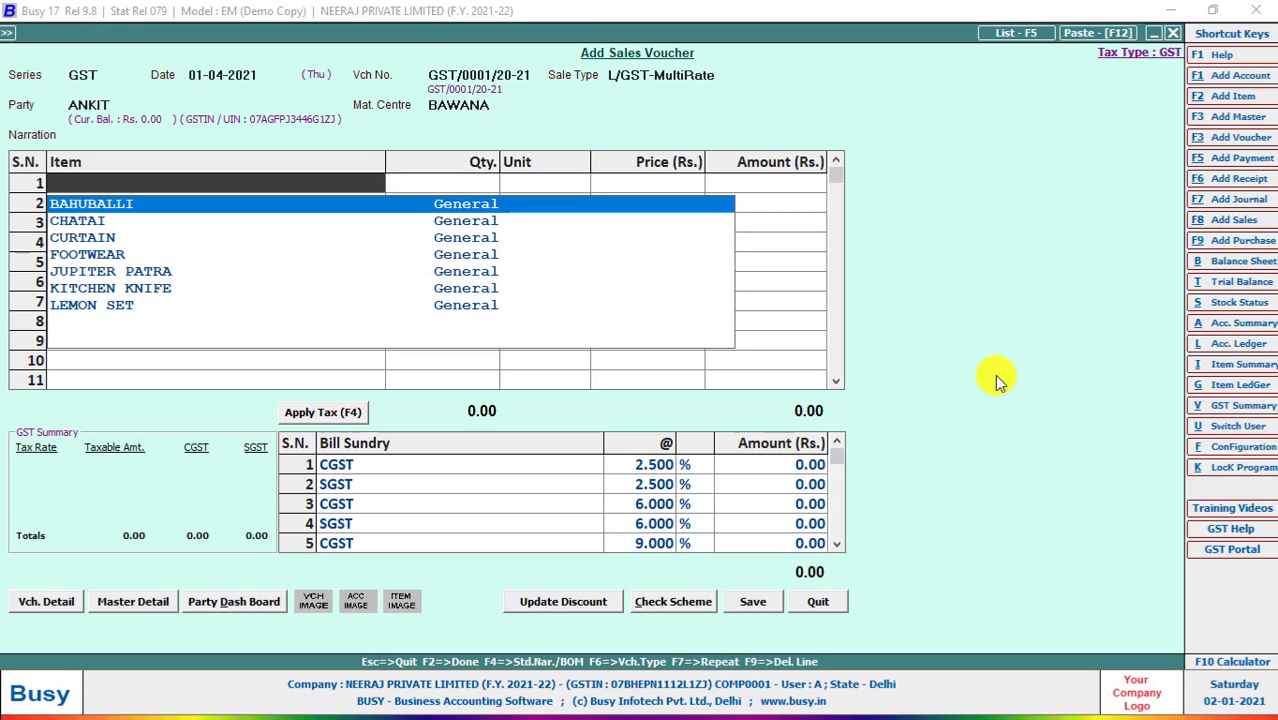
Enter BAHUBALLI as the first voucher item with quantity 30 and price Rs. 75.
key("Return")
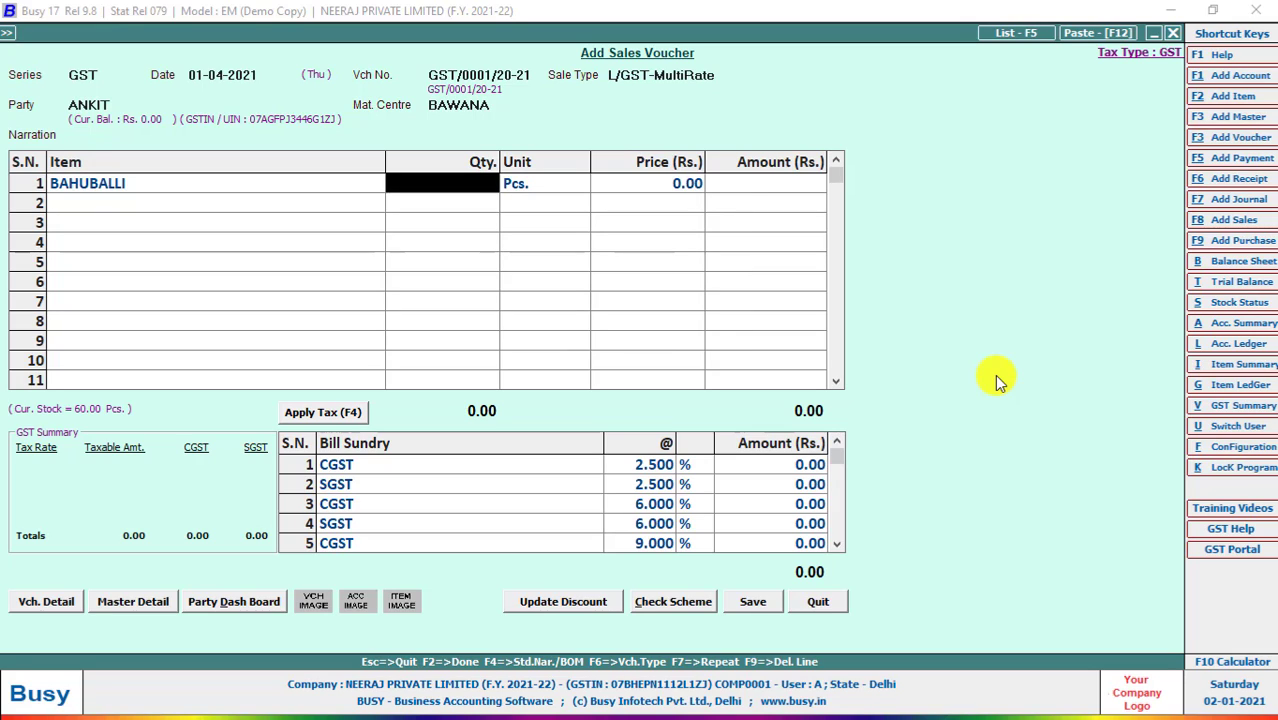
type("30")
key("Return")
key("Return")
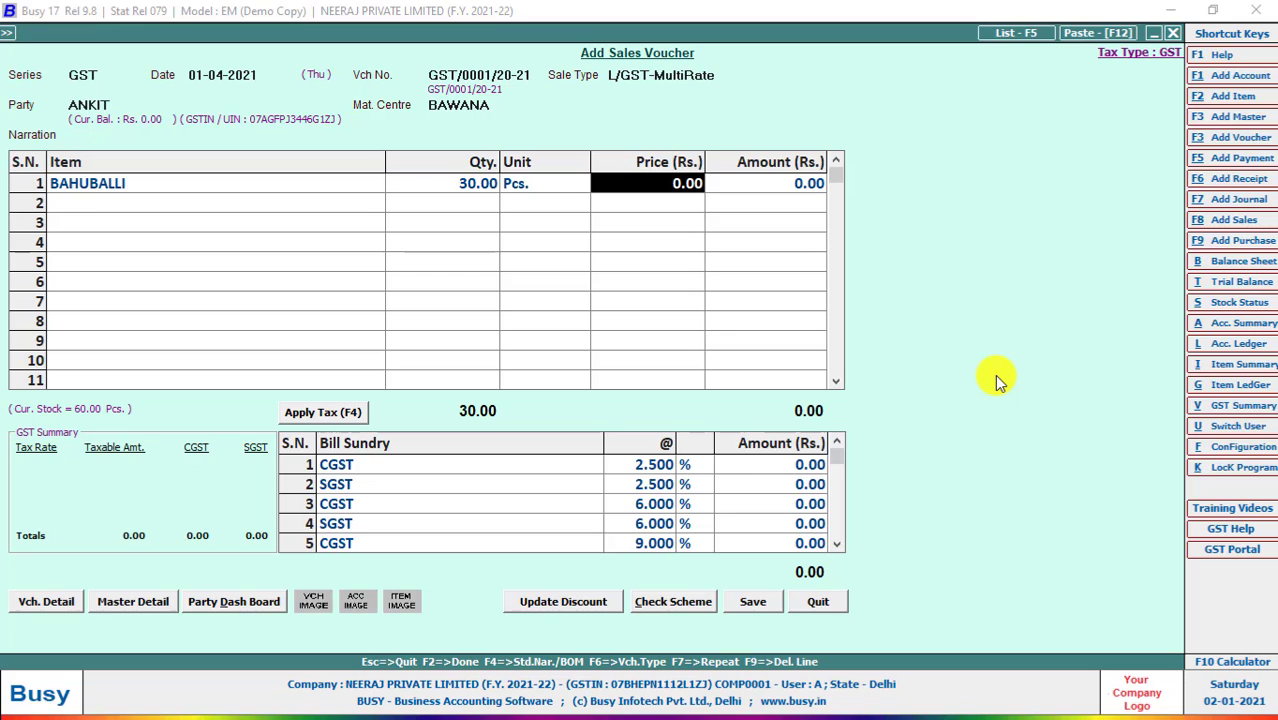
type("75")
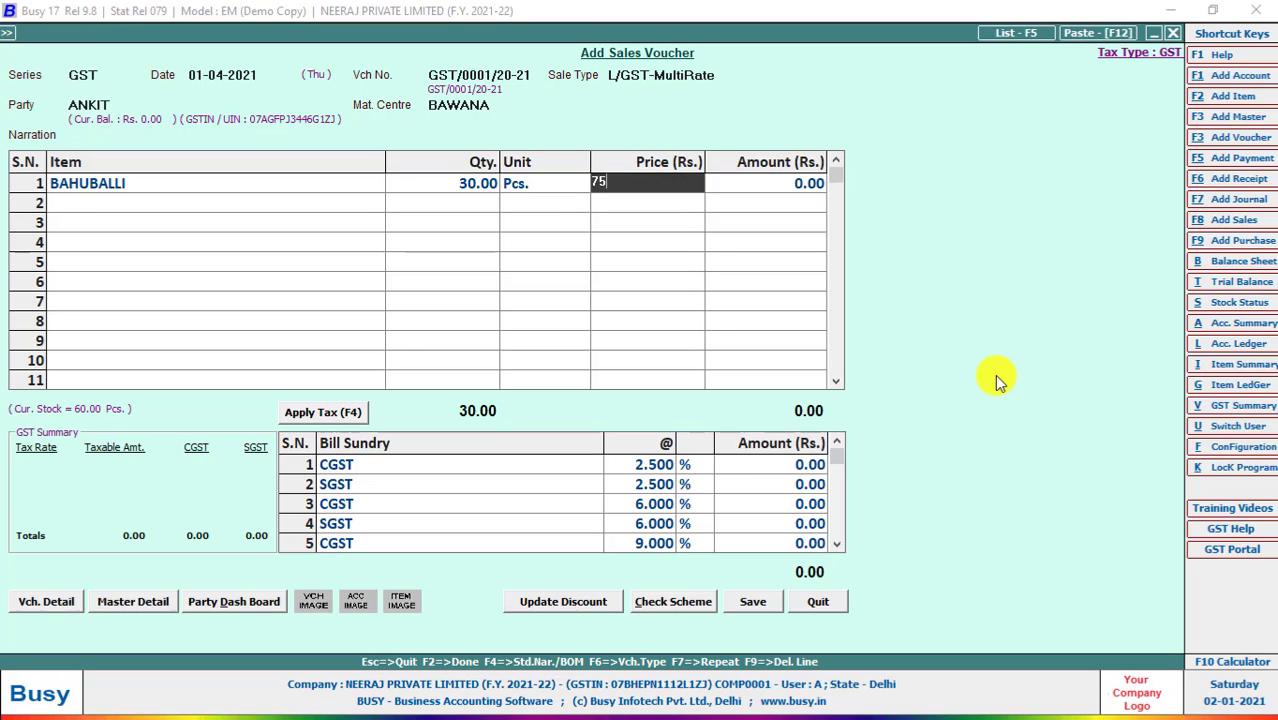
key("Return")
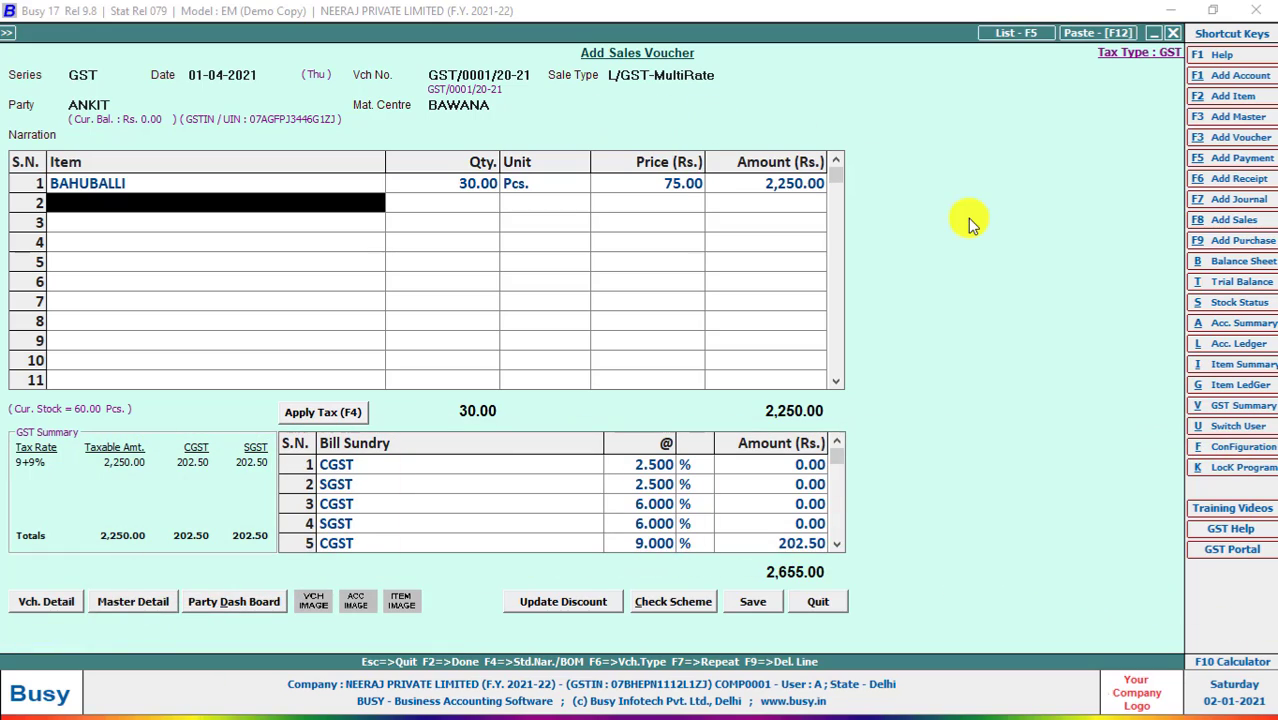
Add KITCHEN KNIFE as the second voucher item with quantity 100 and price Rs. 15.
key("Down")
key("Down")
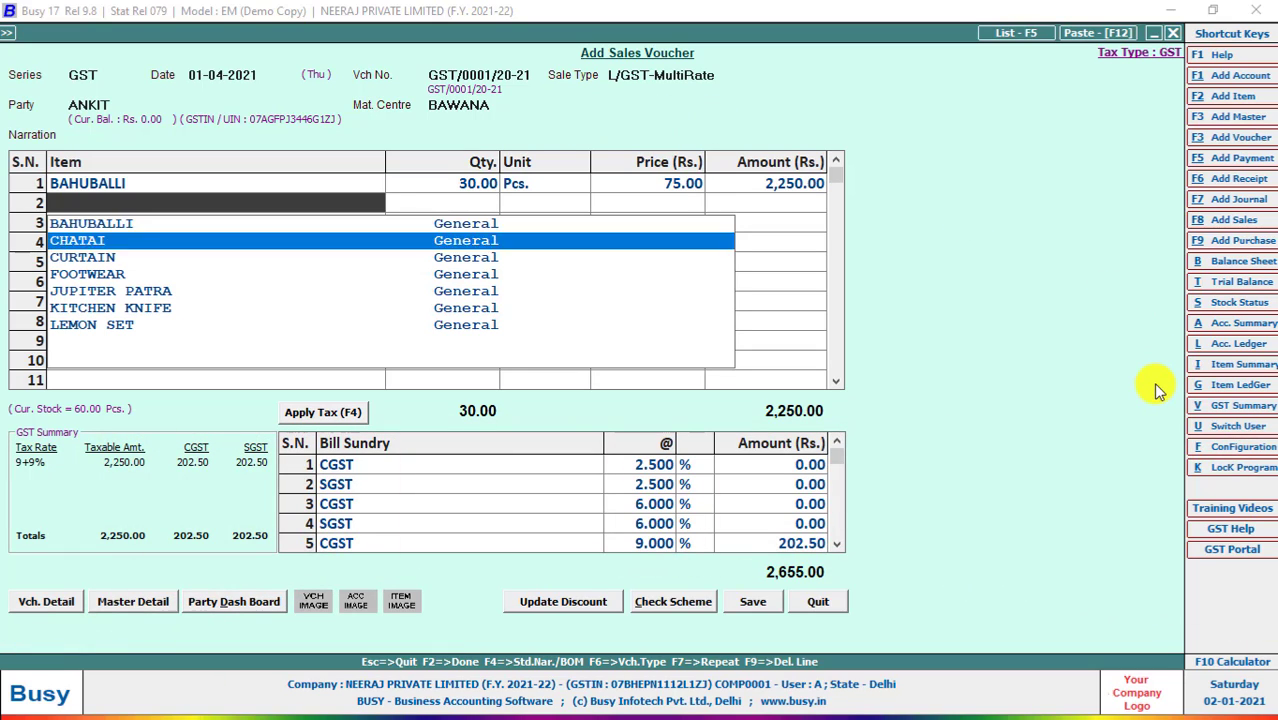
key("Down")
key("Down")
key("Down")
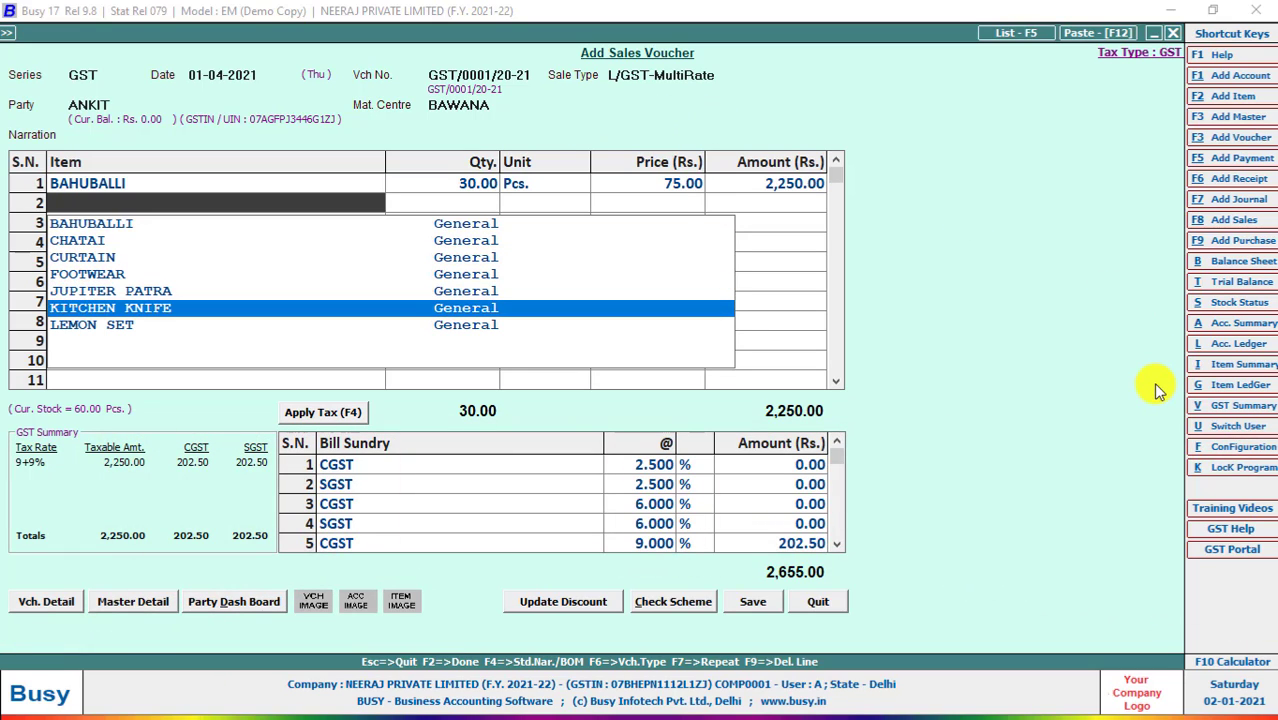
key("Return")
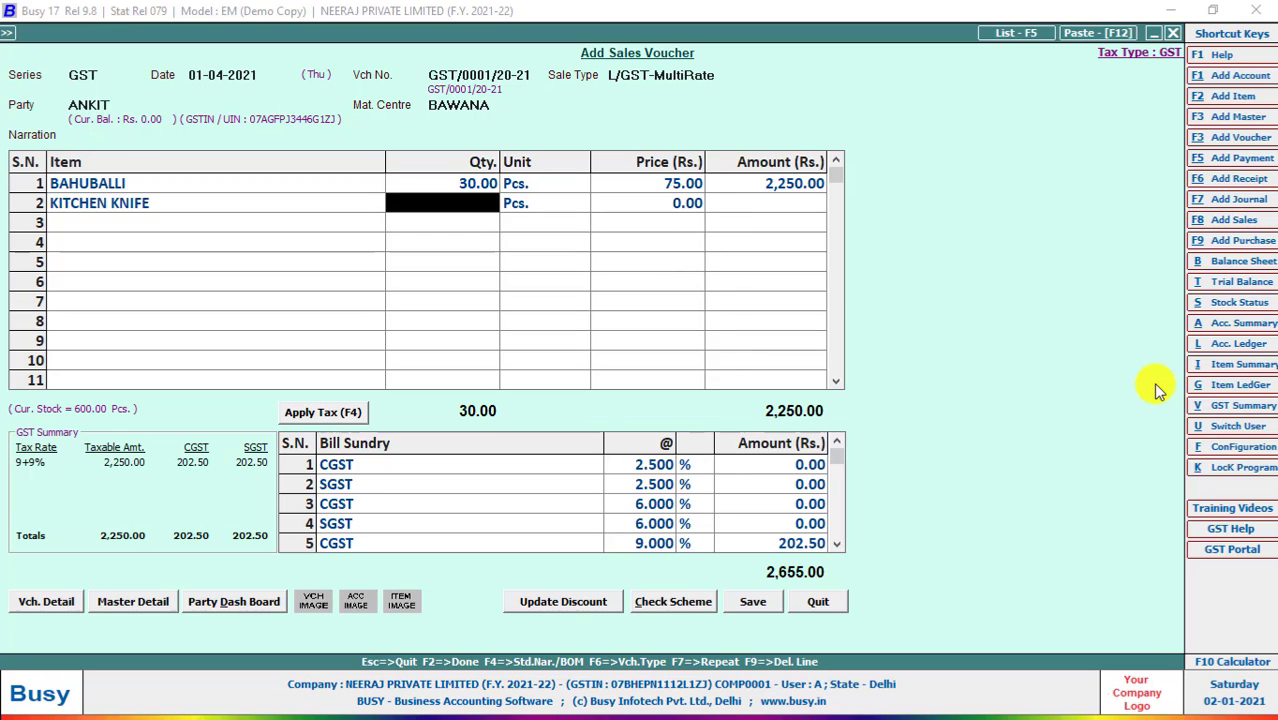
type("100")
key("Return")
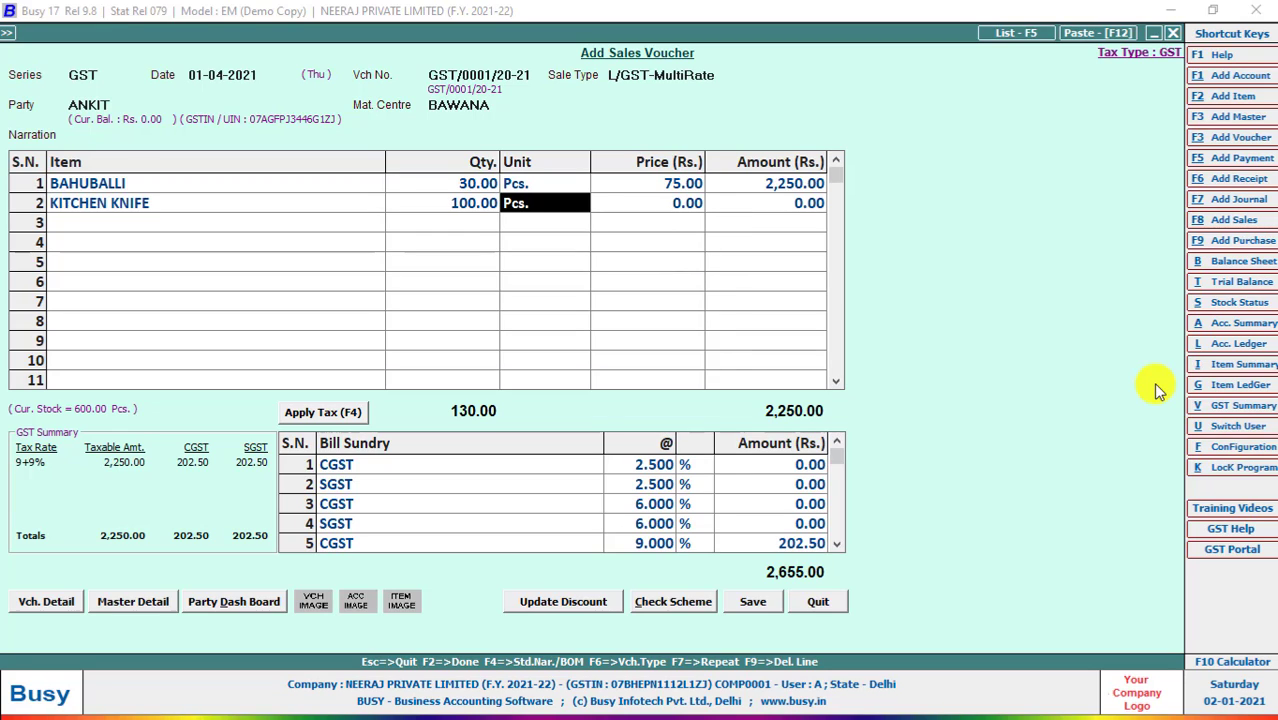
key("Return")
type("15")
key("Return")
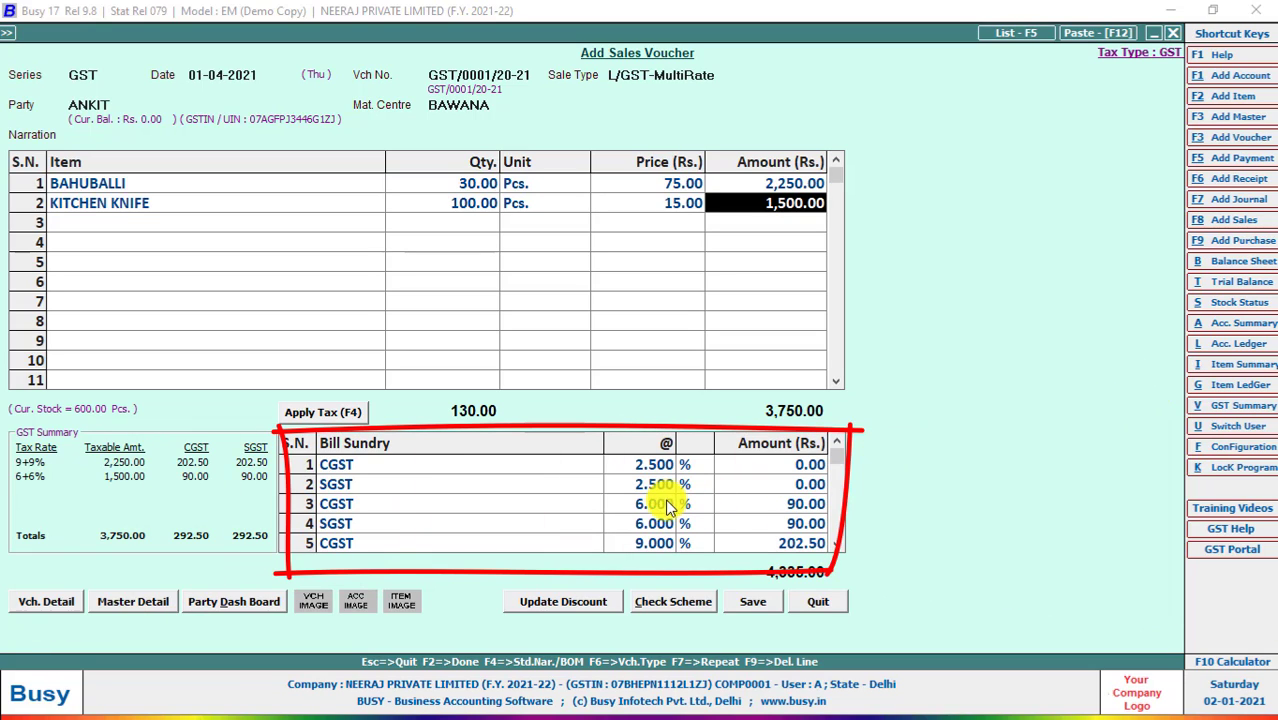
key("Return")
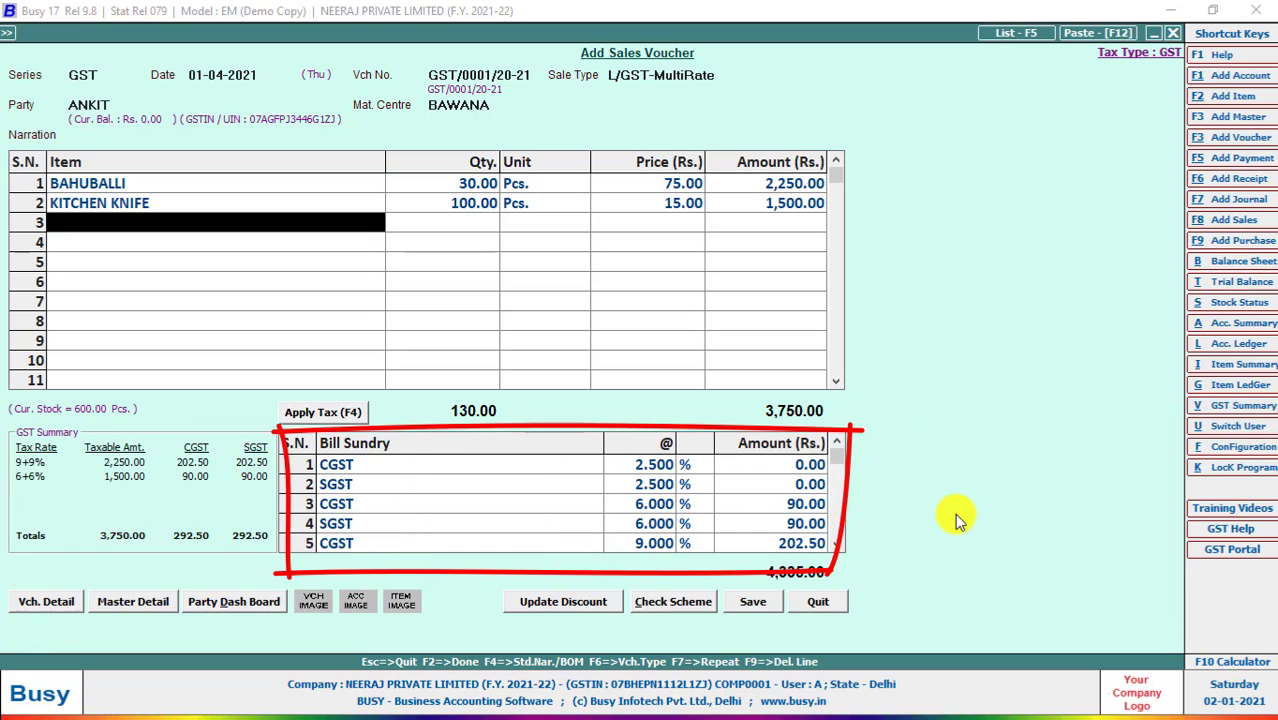
Add FOOTWEAR as the third voucher item with quantity 120 pairs and price Rs. 65.
type("fOOT")
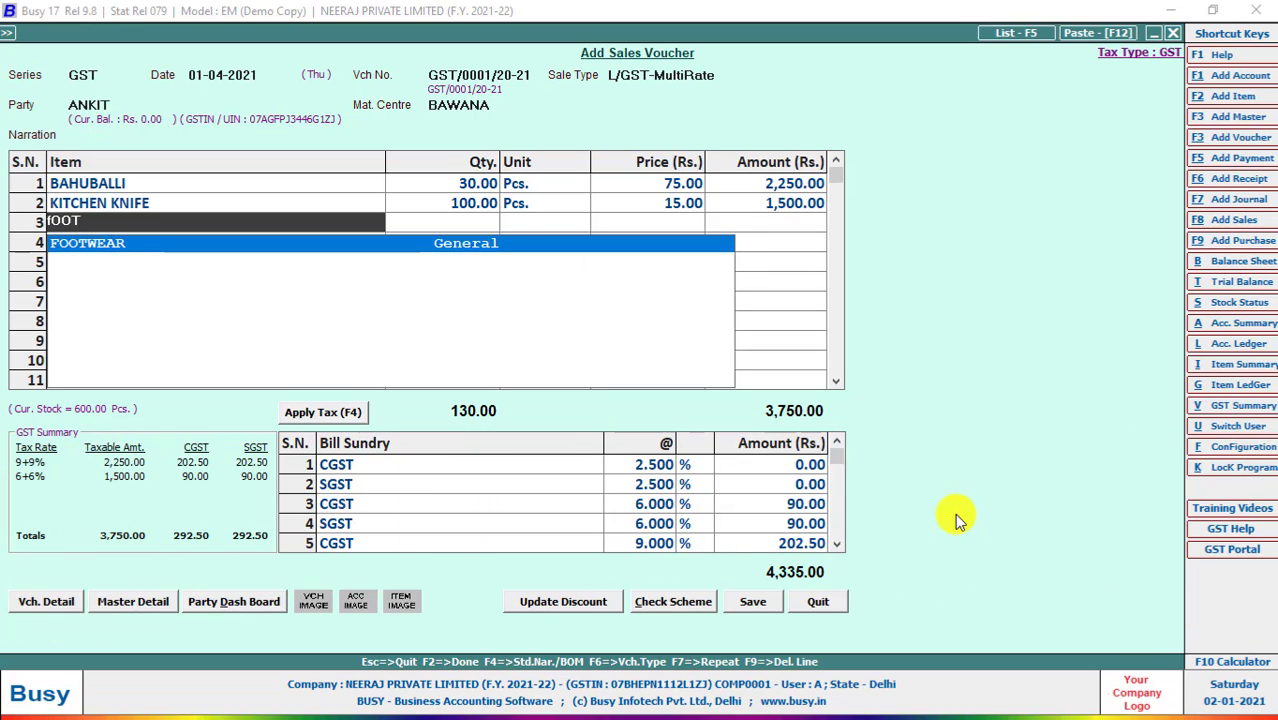
key("Return")
type("120")
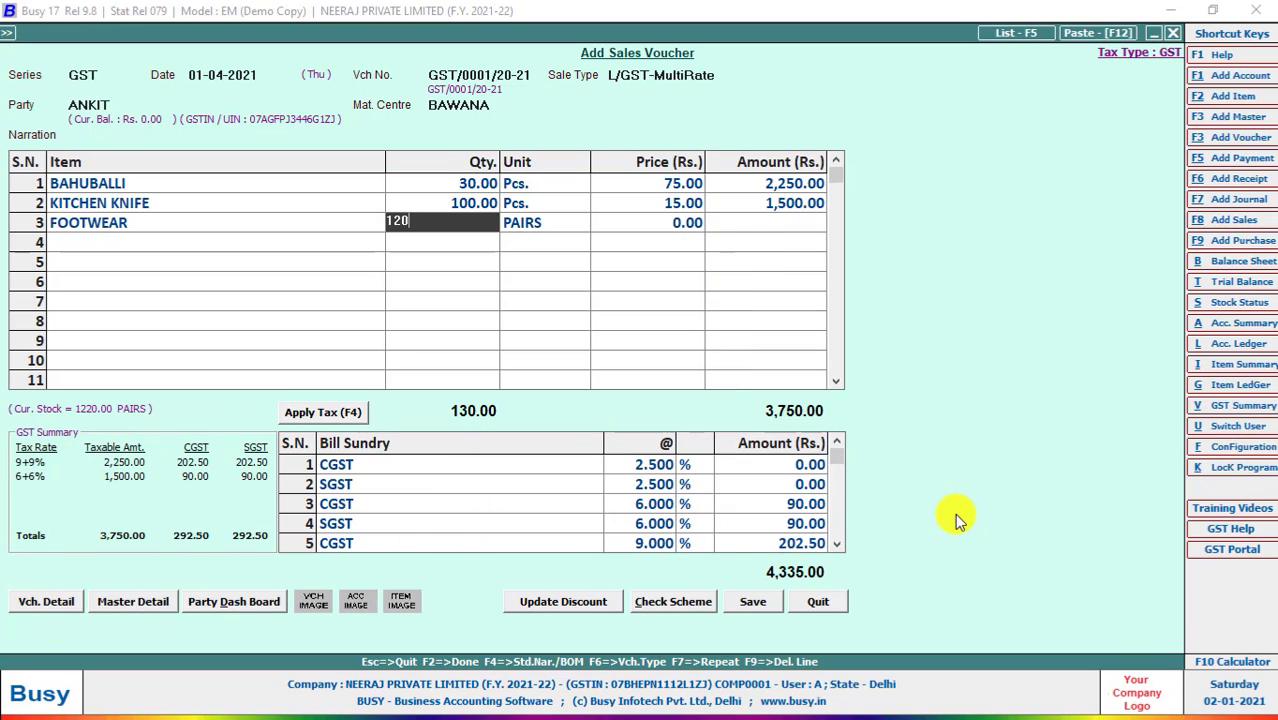
key("Return")
key("Return")
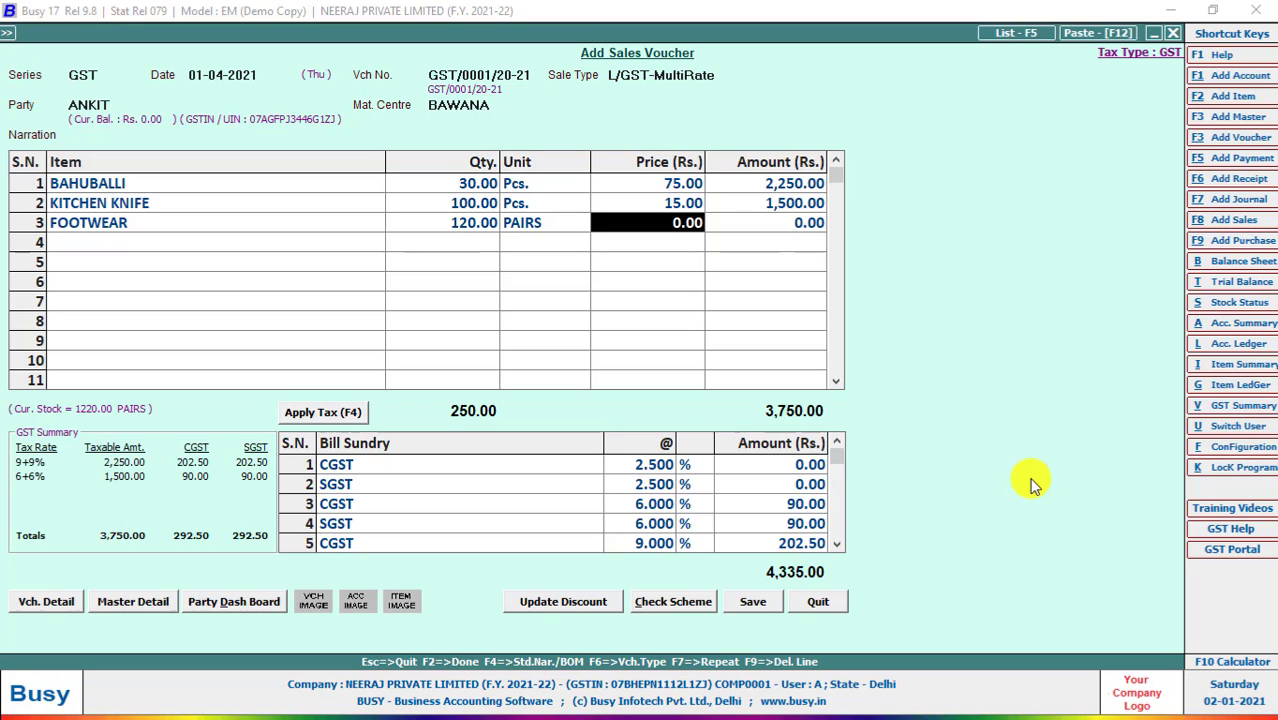
type("65")
key("Return")
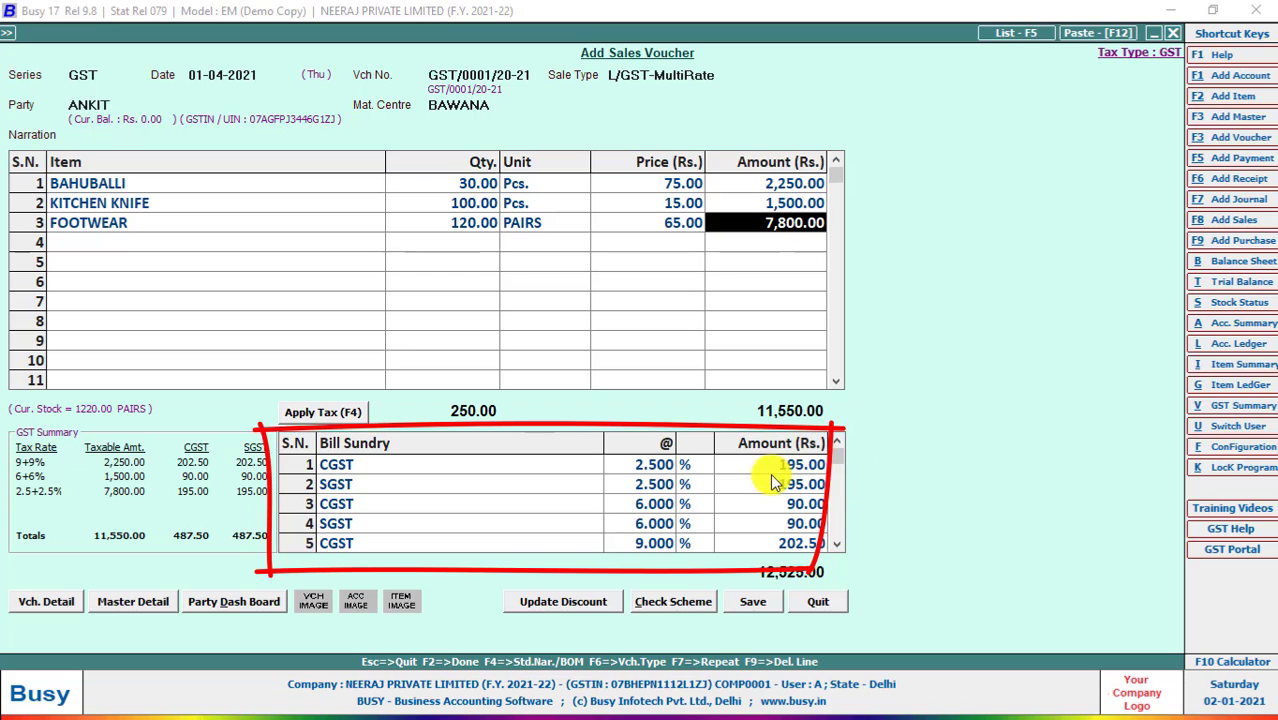
Try overwriting the frozen rate of the first CGST bill sundry with 5, and re-enter it as 2.5.
key("Tab")
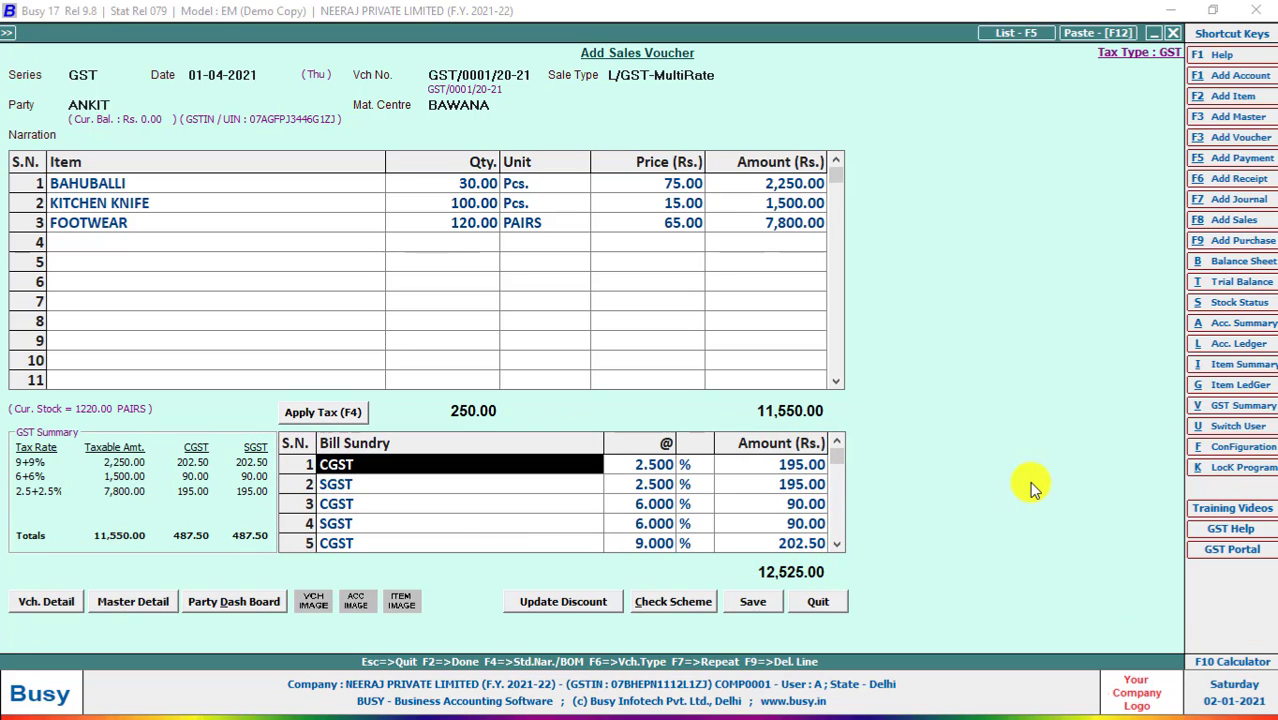
key("Return")
key("Return")
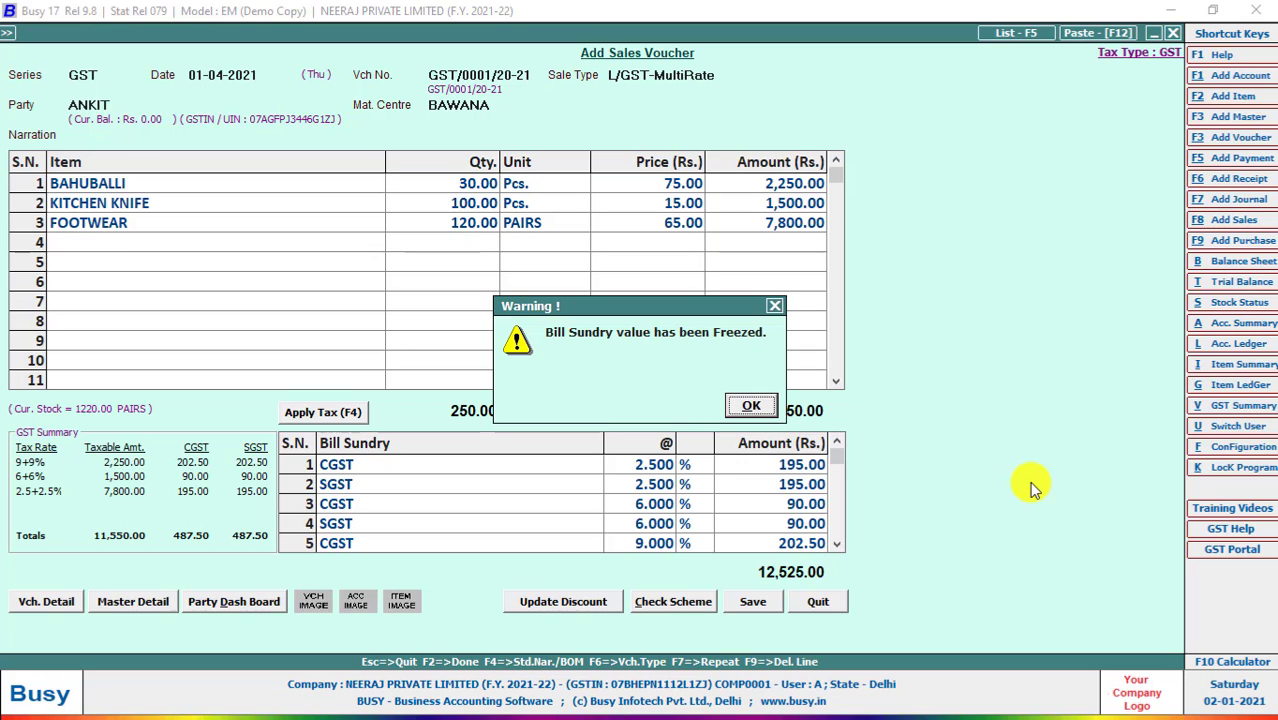
key("Return")
type("5")
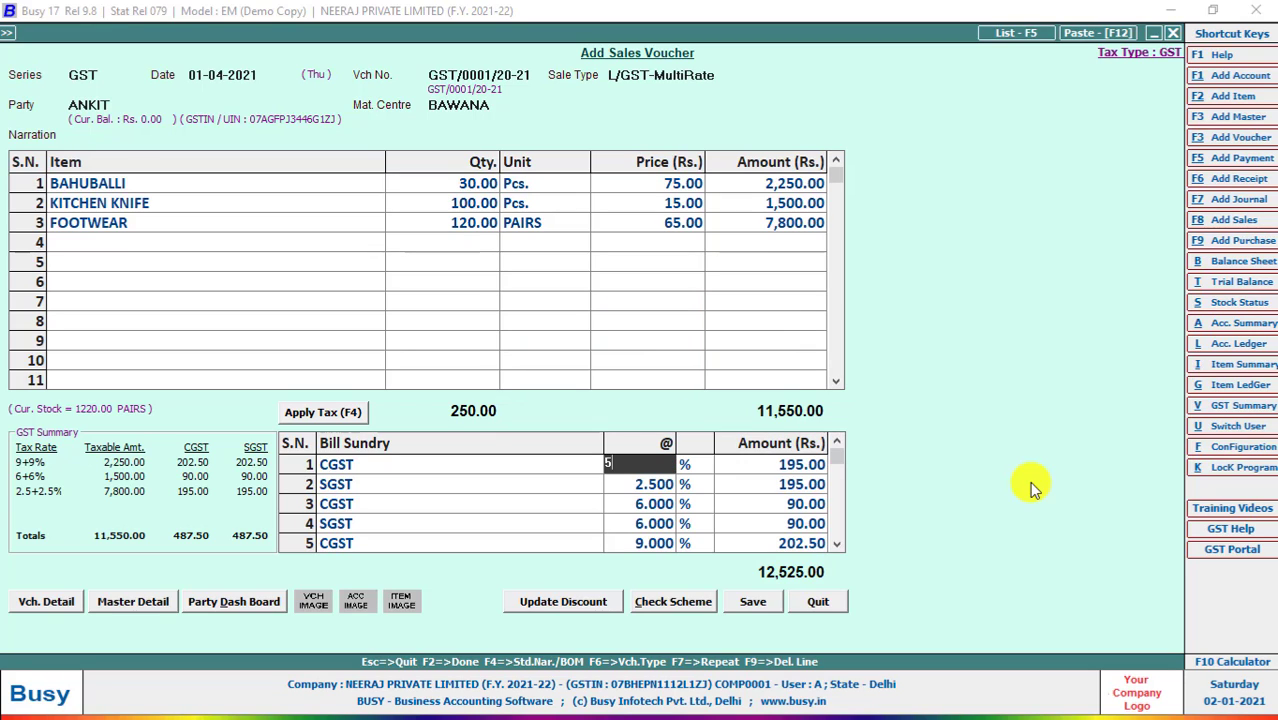
key("BackSpace")
type("2.5")
key("Return")
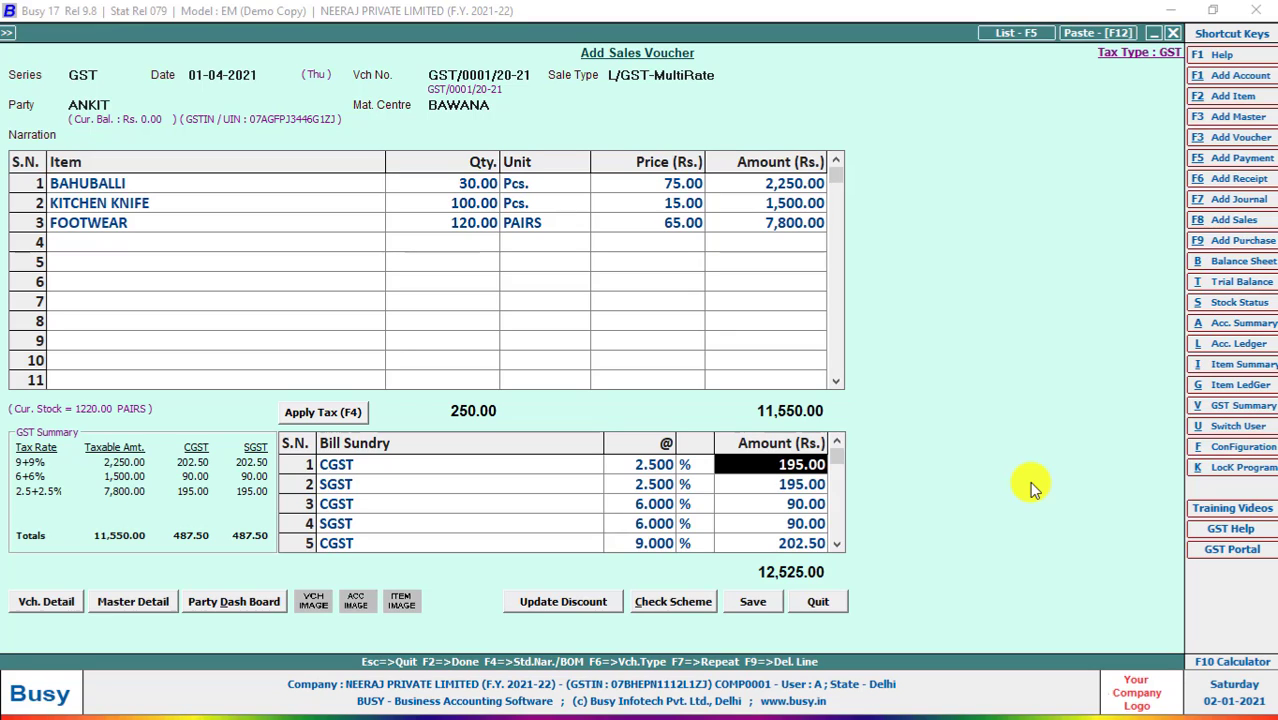
Finish the bill sundry entries and save the multi-rate sales voucher.
key("F2")
key("F2")
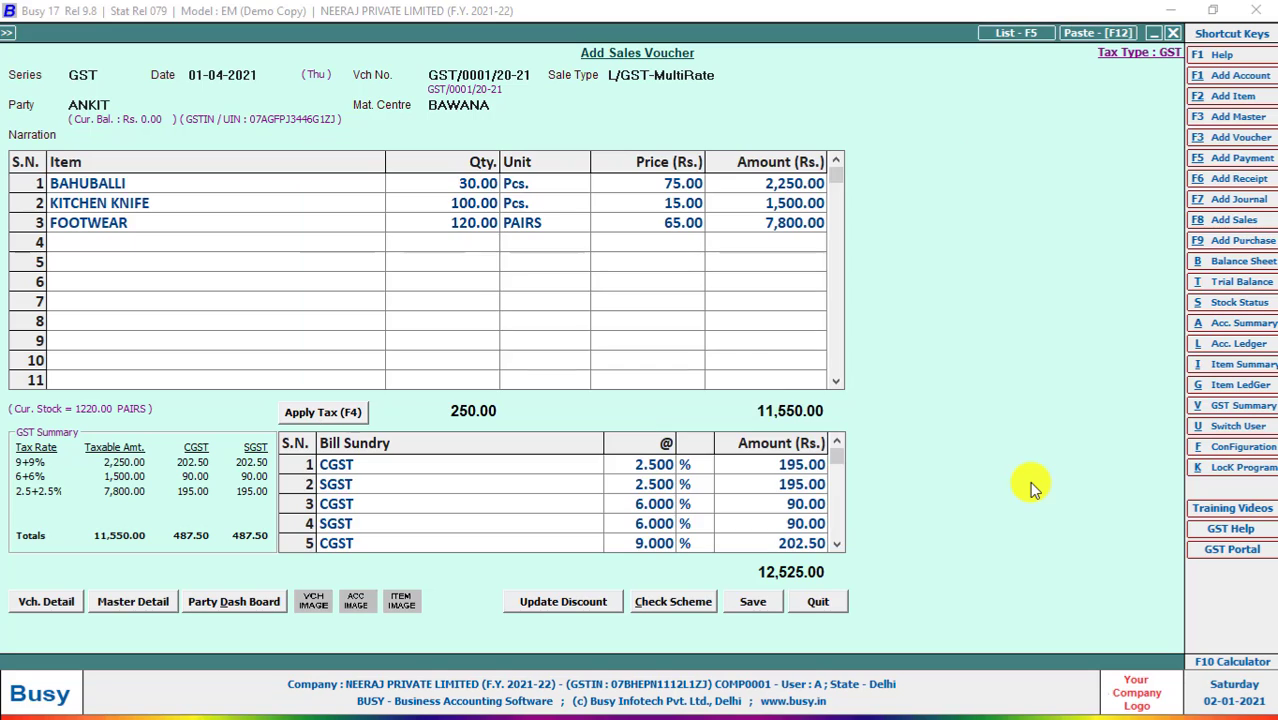
key("Return")
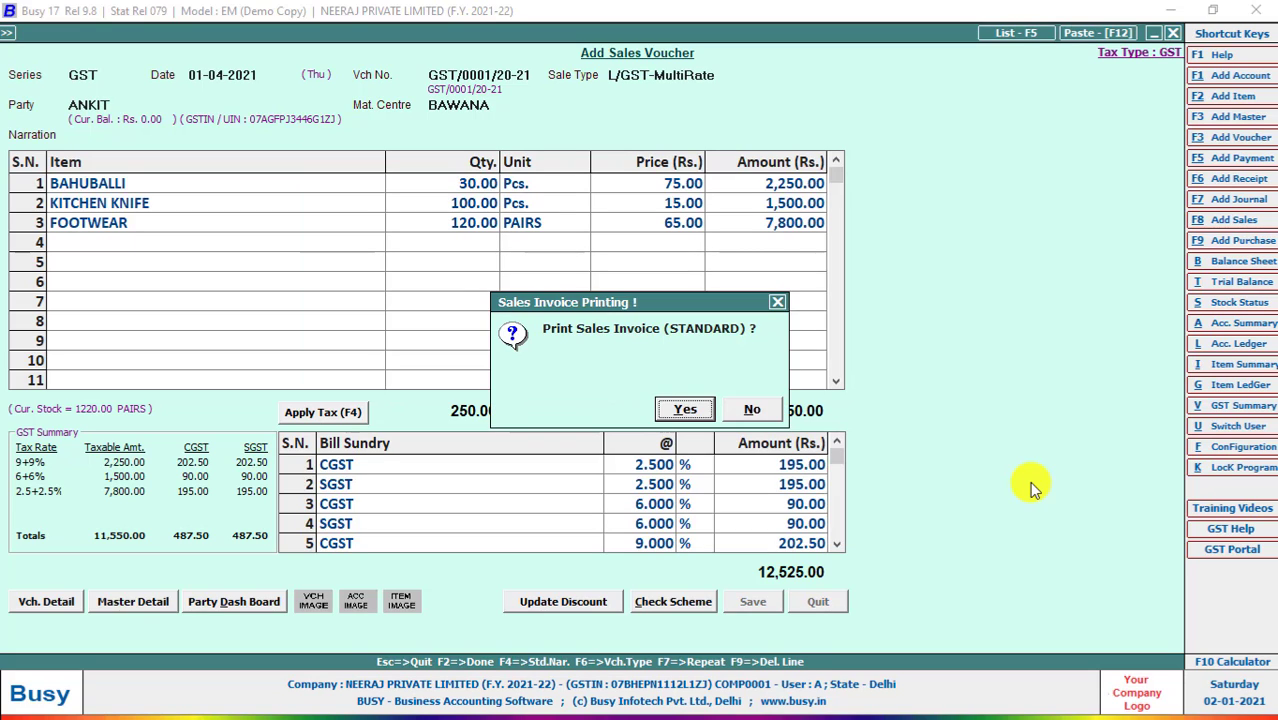
Preview the saved voucher's invoice in the STANDARD format, examine its CGST and SGST lines and tax summary, and close the preview.
key("n")
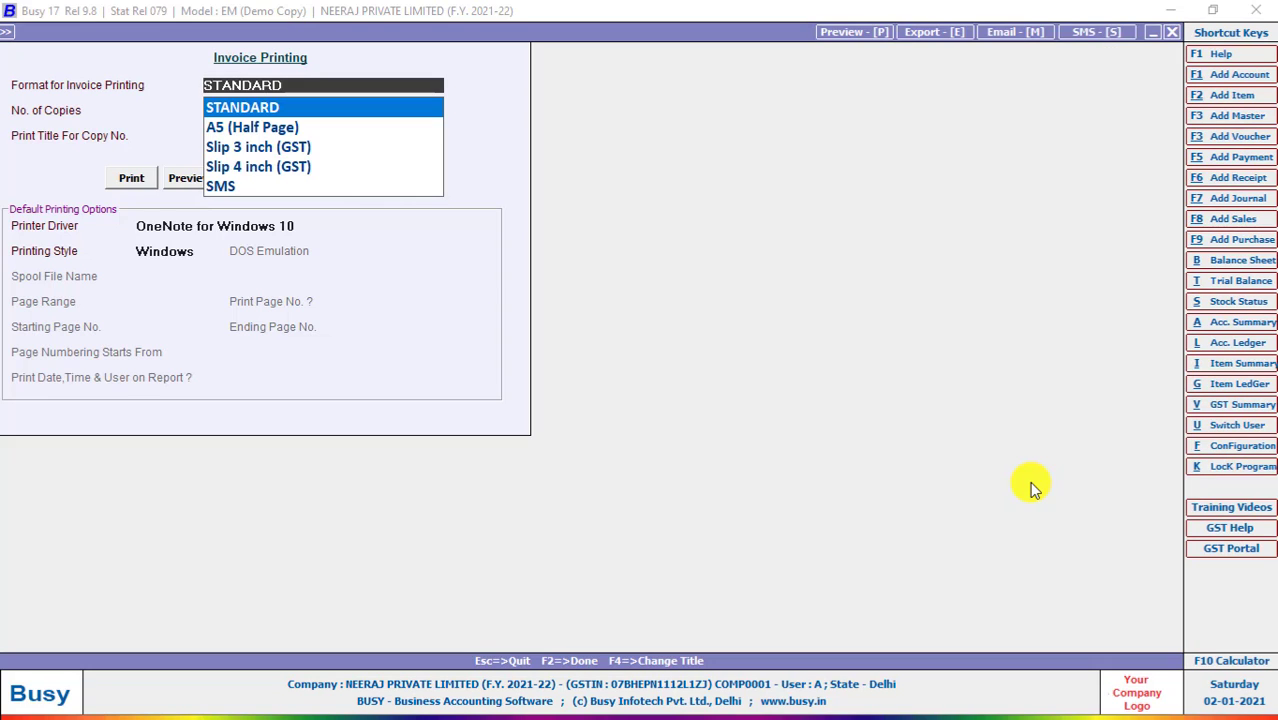
key("Return")
key("Return")
key("F2")
key("Return")
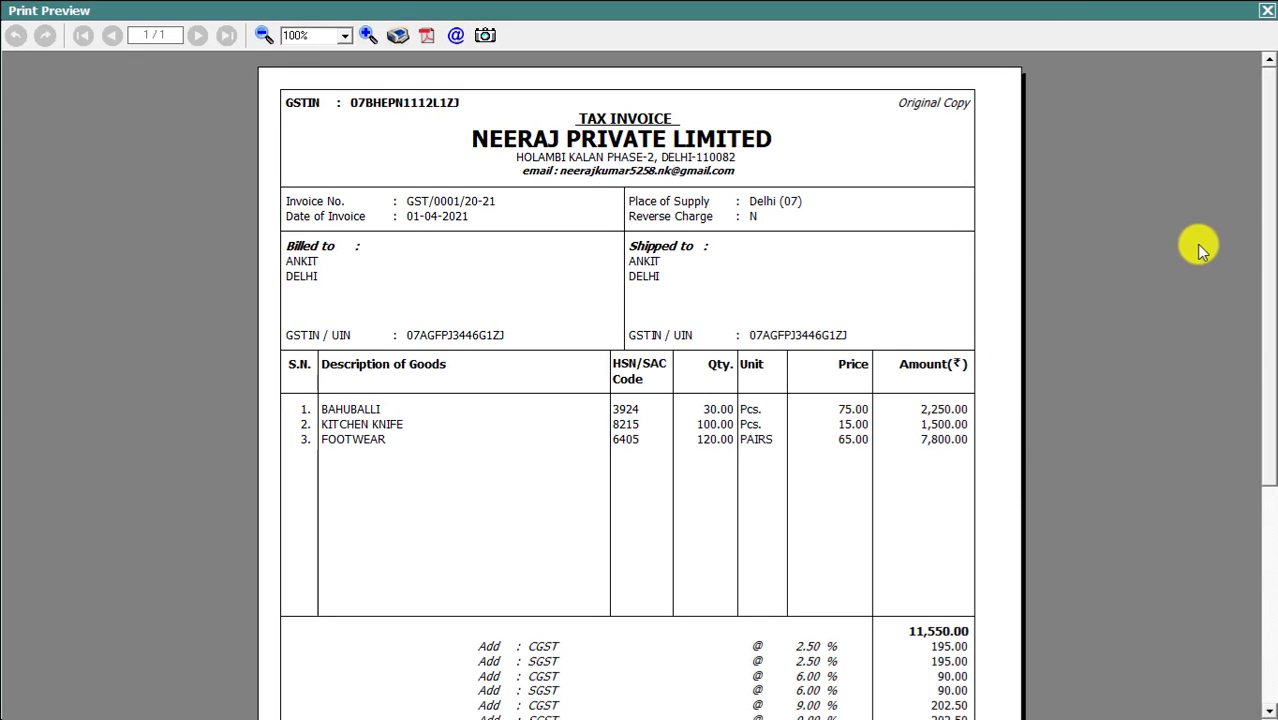
left_click_drag(1268, 210, 1267, 360)
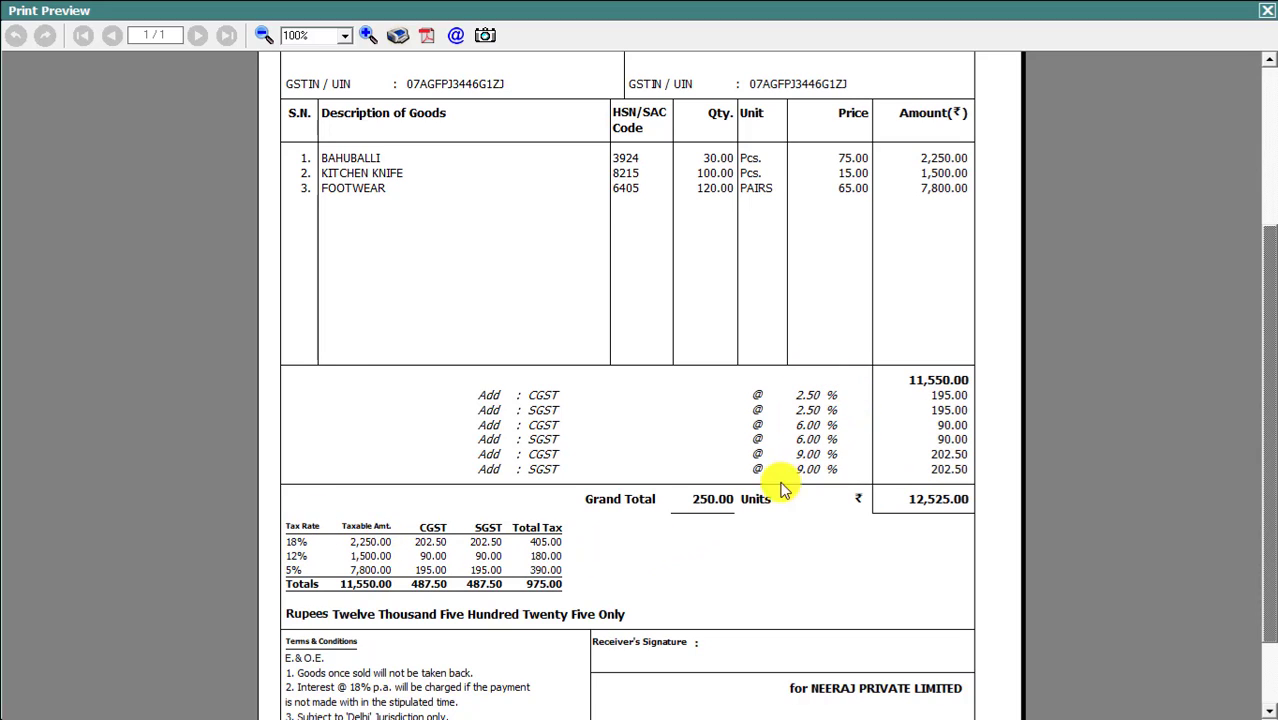
left_click(1268, 12)
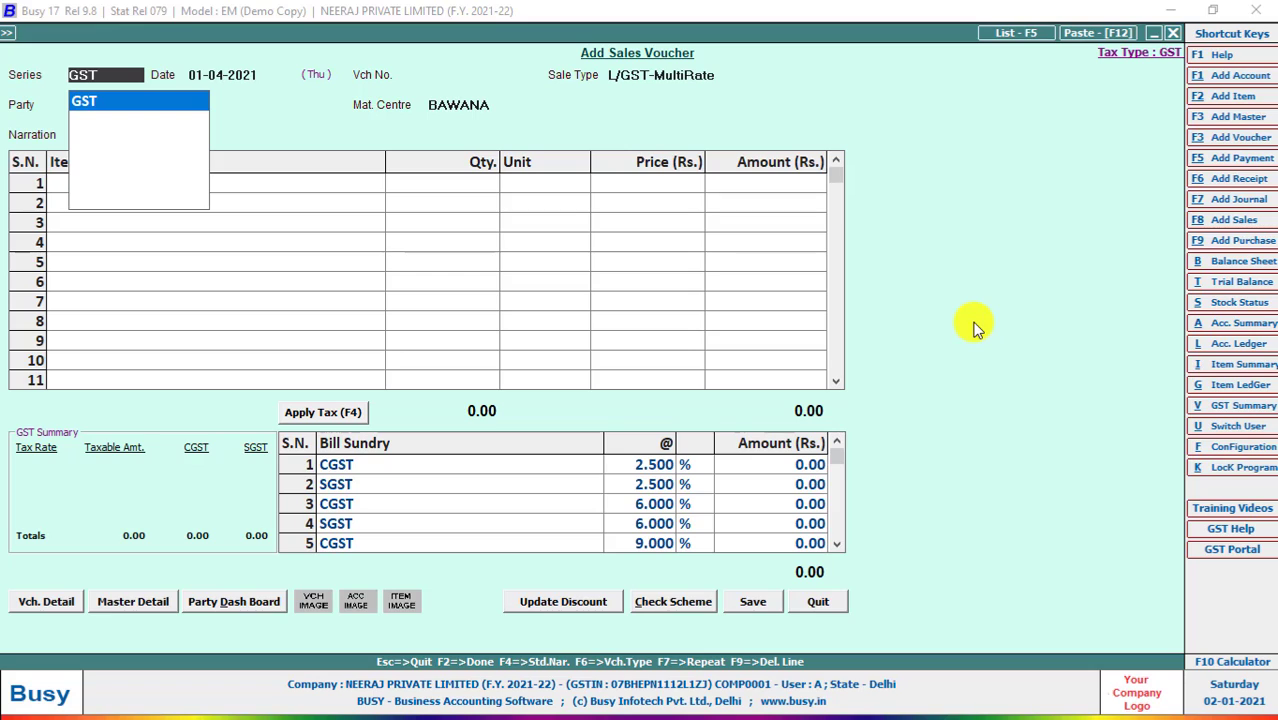
Start another GST-series sales voucher dated 01-04-2021 with the sale type I/GST-18%.
key("Return")
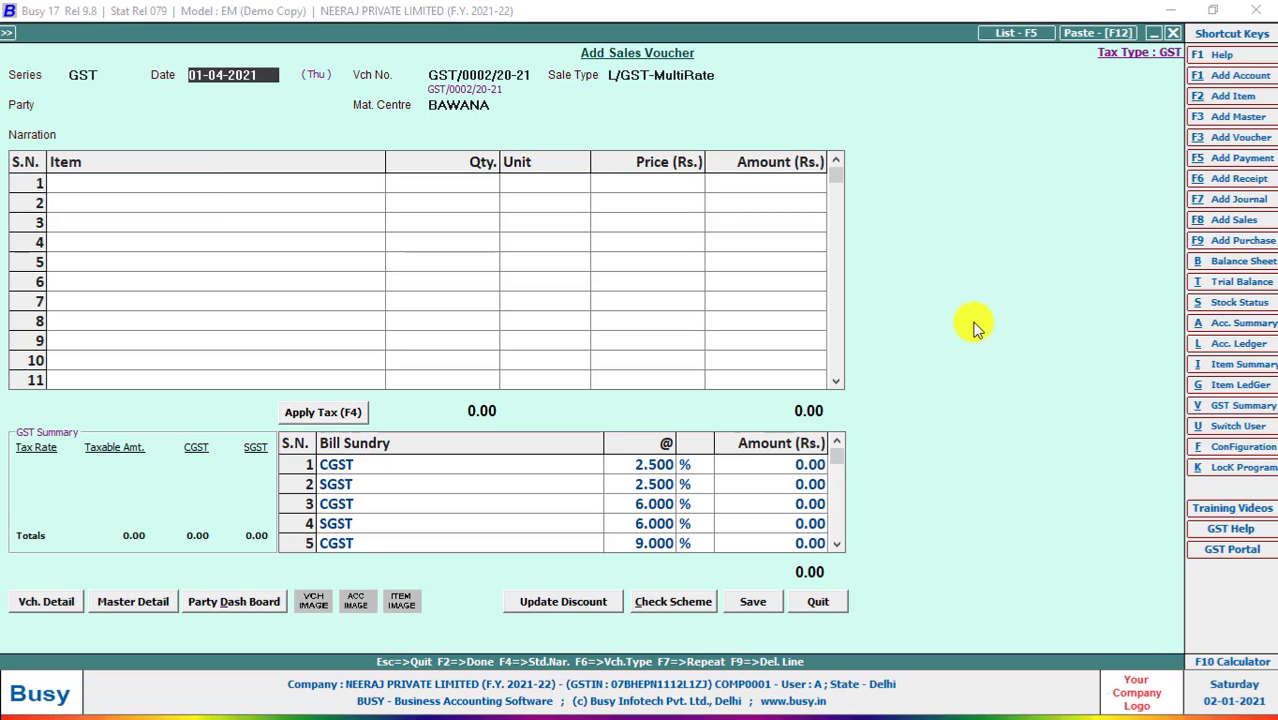
key("Return")
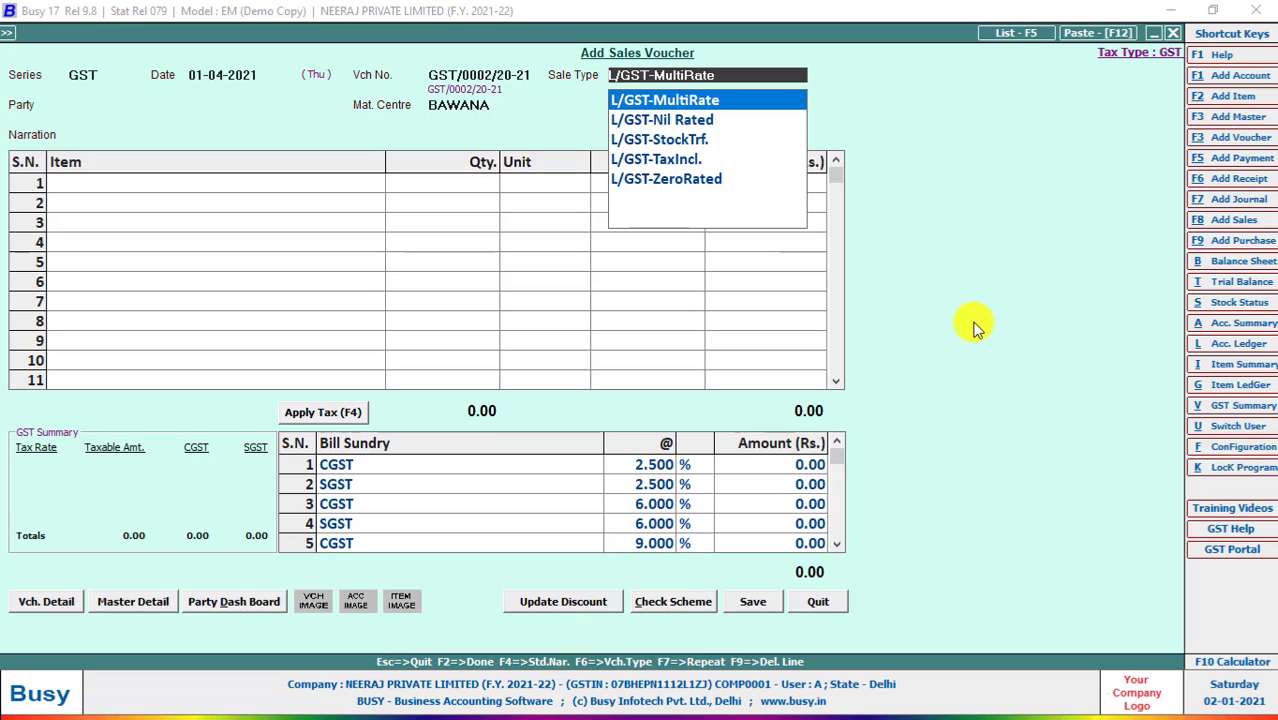
type("18")
key("Return")
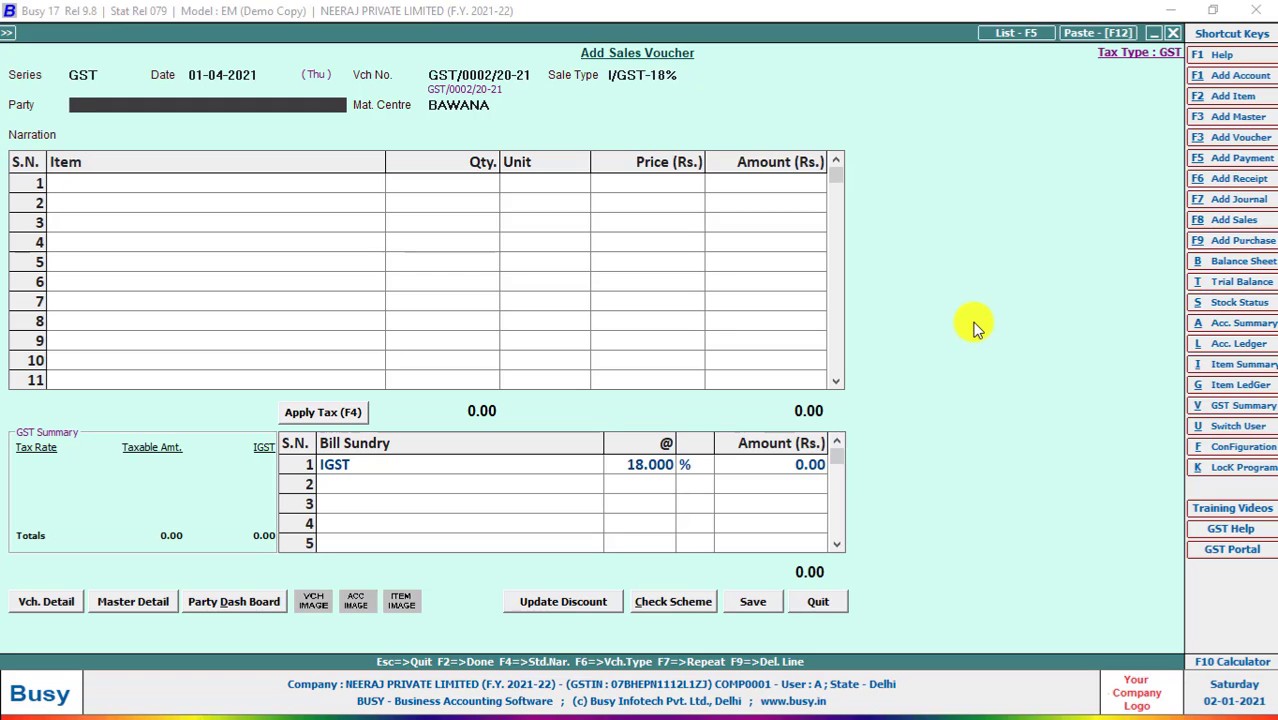
Browse the party accounts and choose Cash as the voucher's party.
key("space")
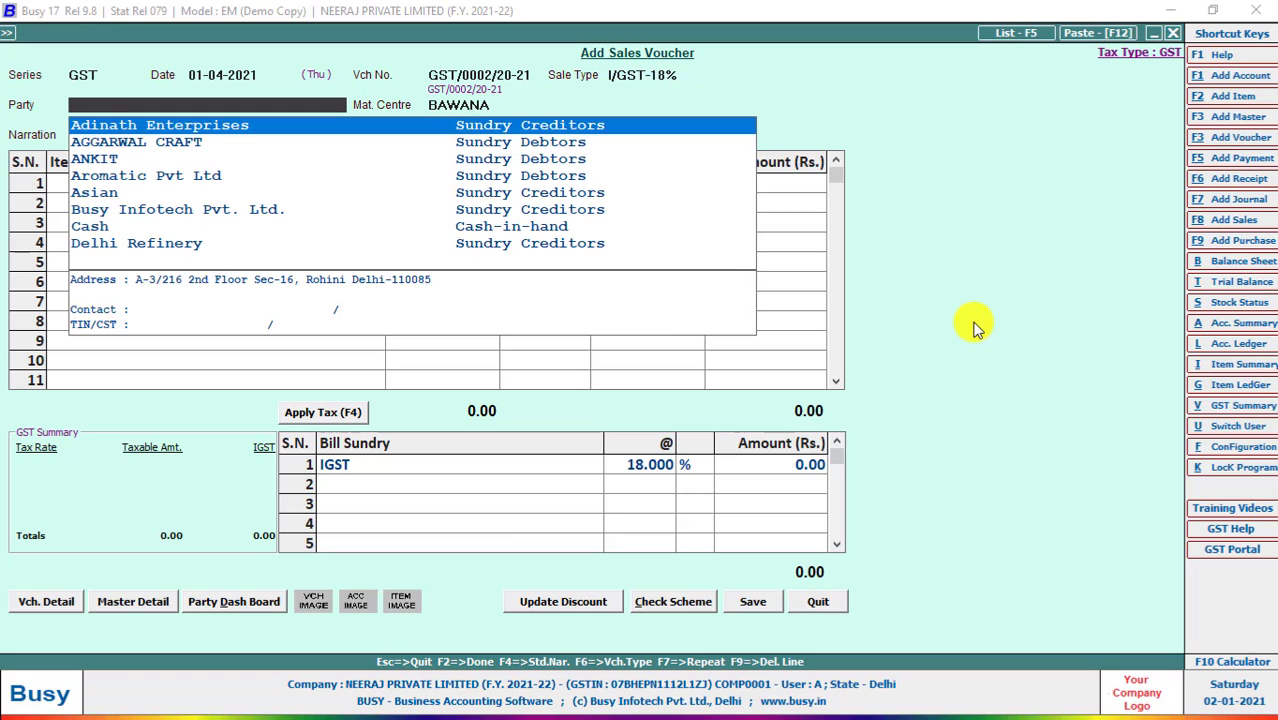
key("Down")
key("Down")
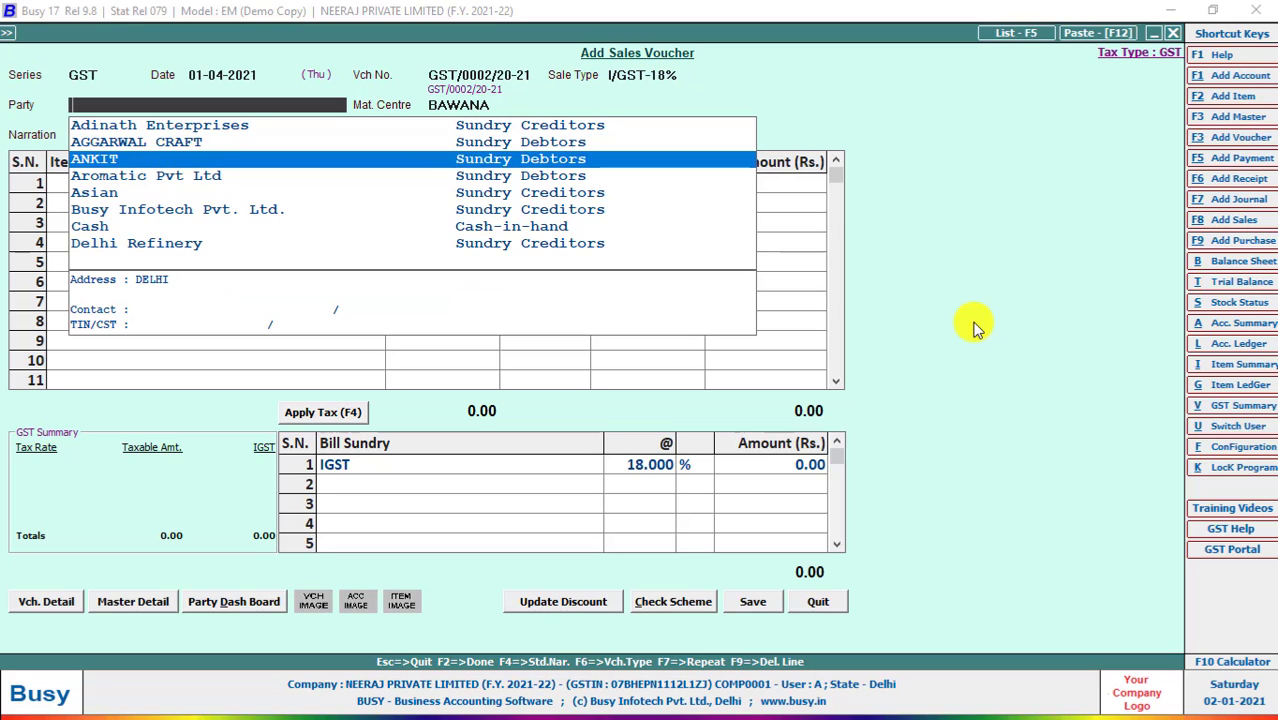
key("Down")
key("Down")
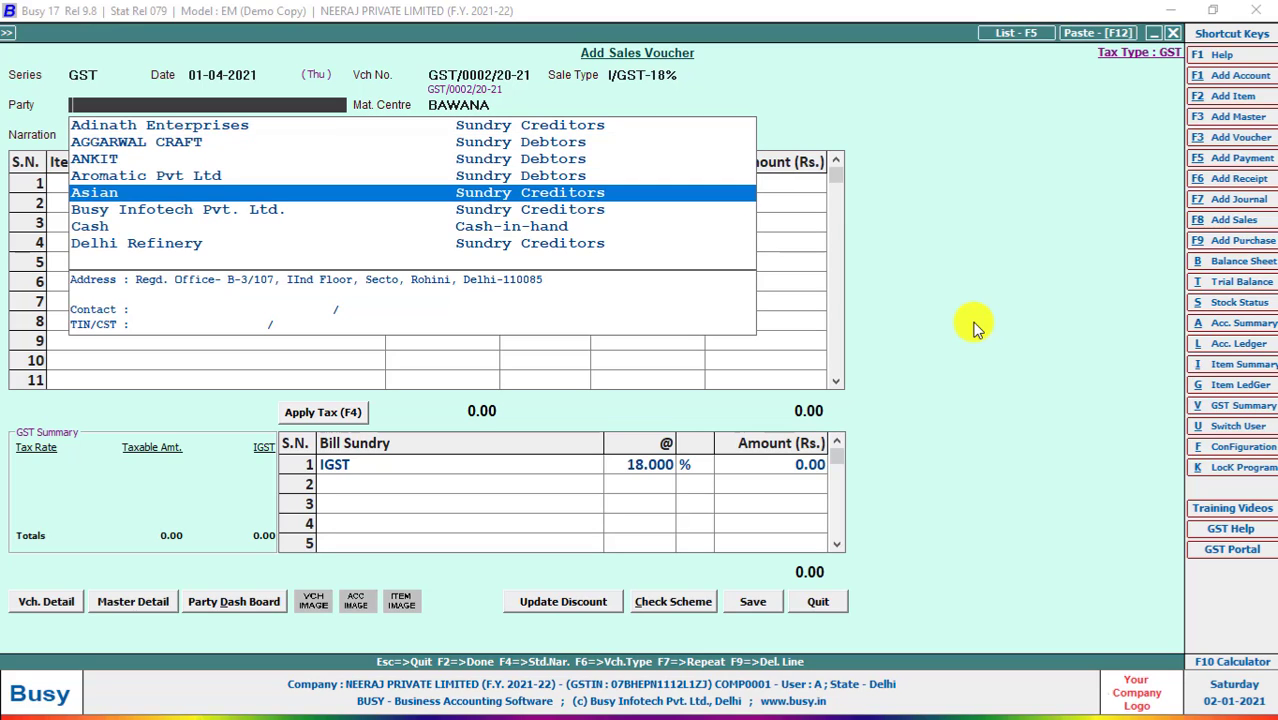
key("Down")
key("Down")
key("Down")
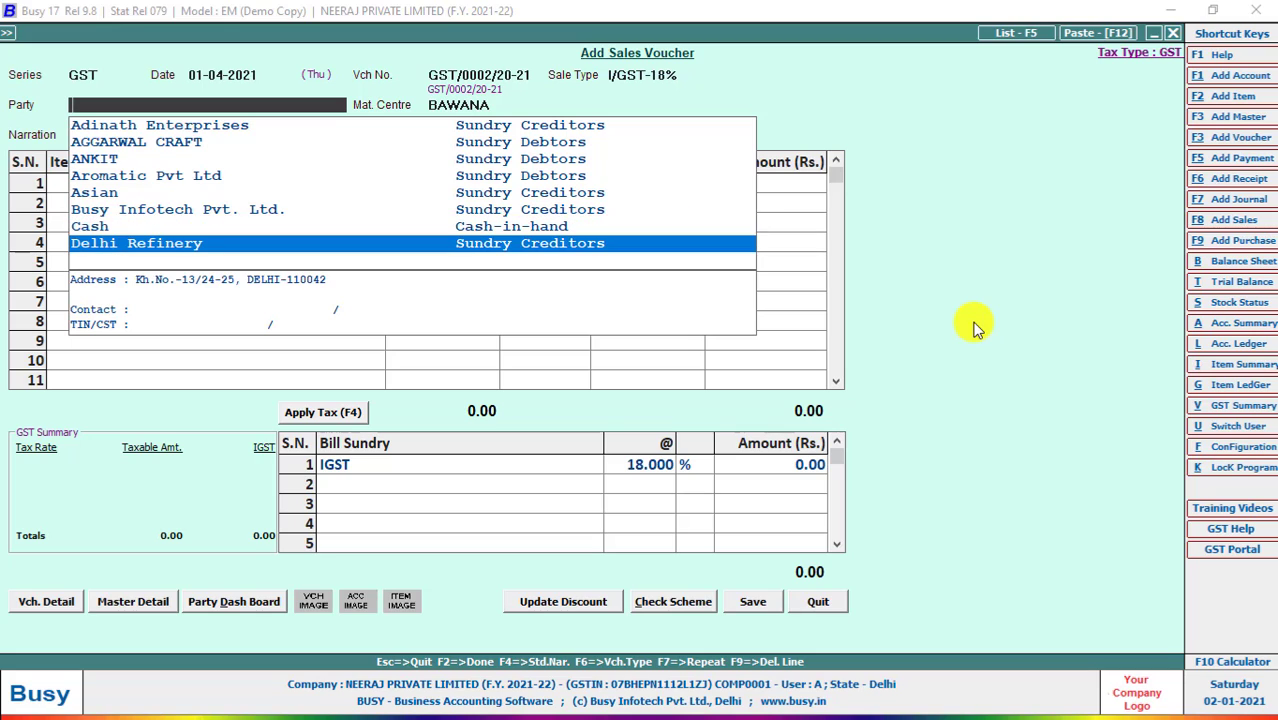
key("Up")
key("Up")
key("Up")
key("Up")
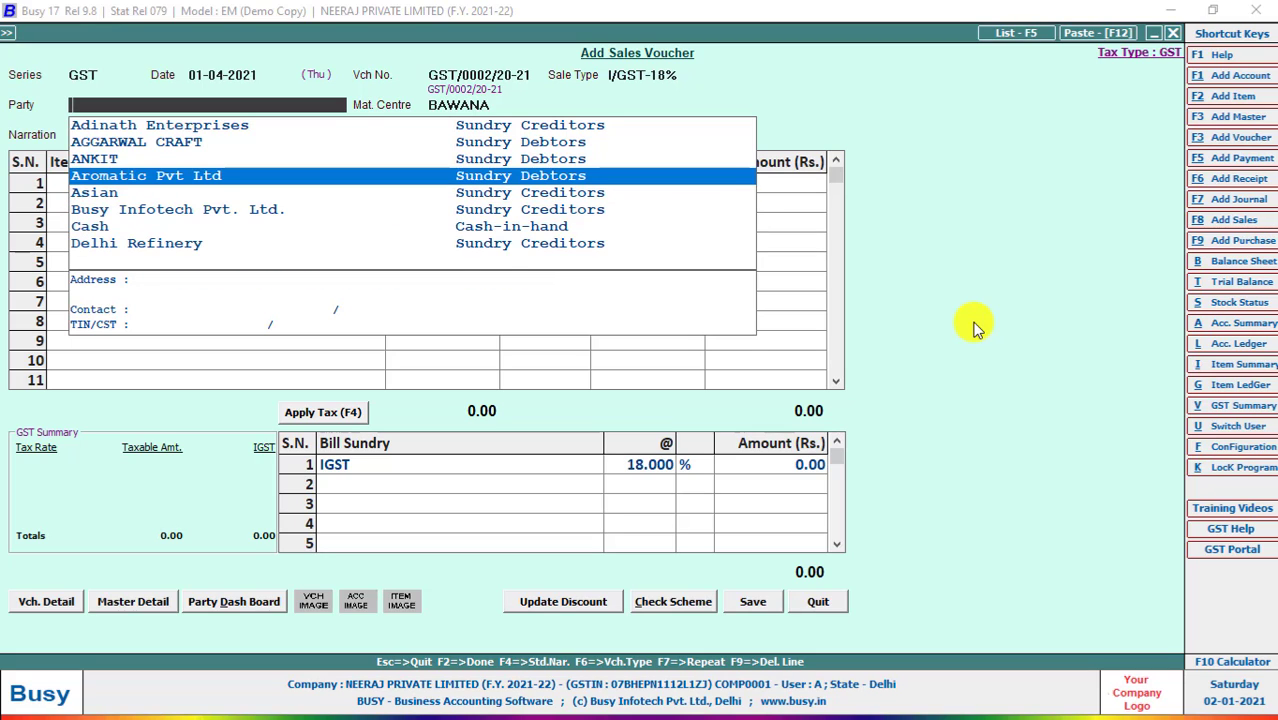
key("Up")
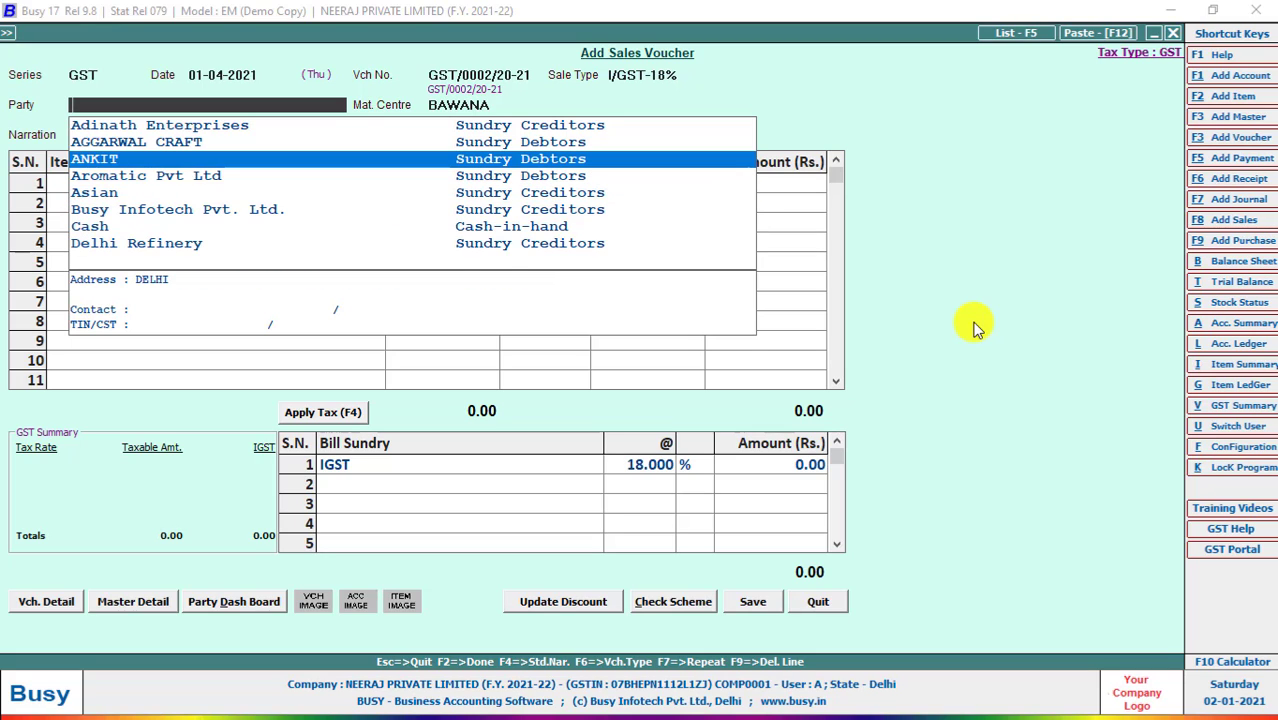
key("Up")
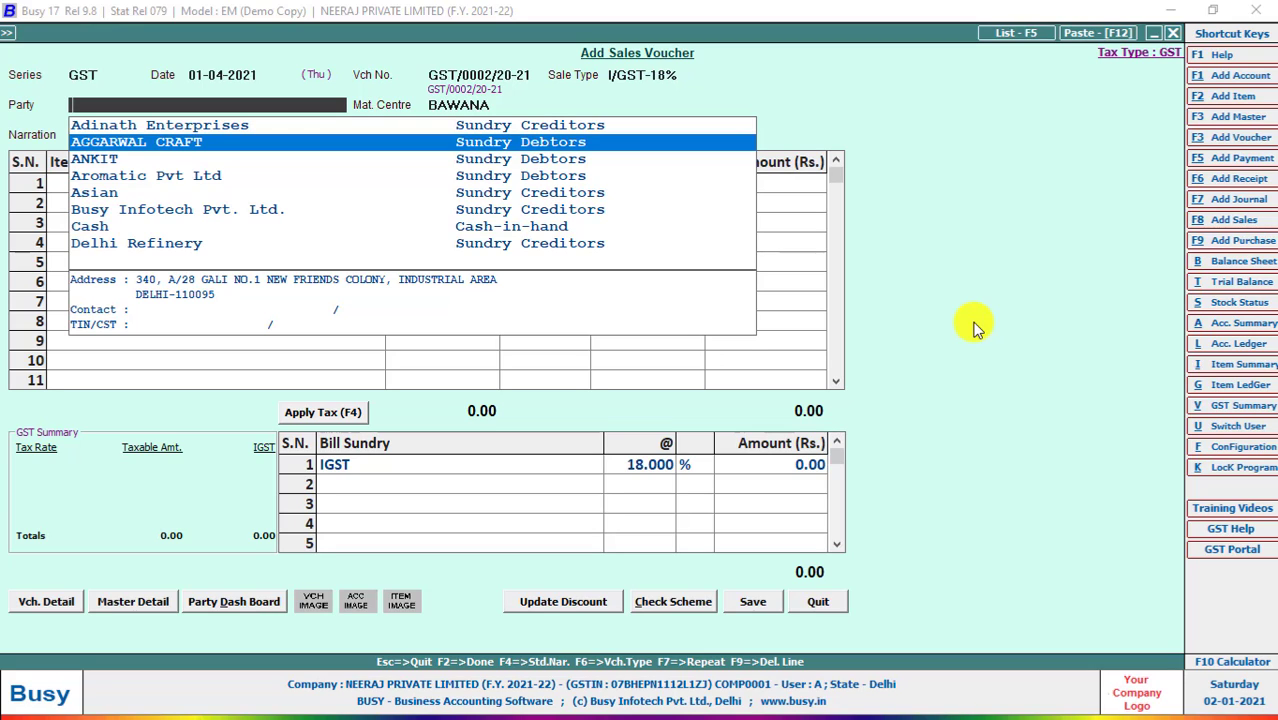
key("Up")
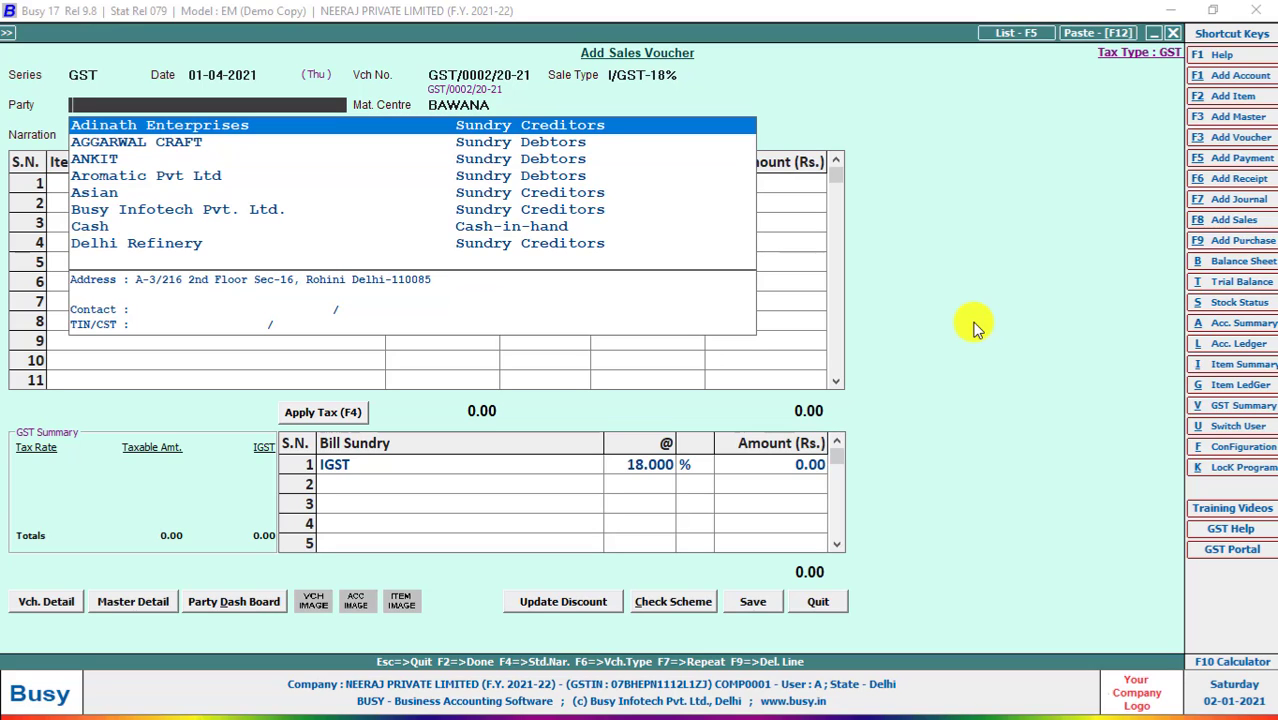
key("Down")
key("Down")
key("Down")
key("Down")
key("Down")
key("Down")
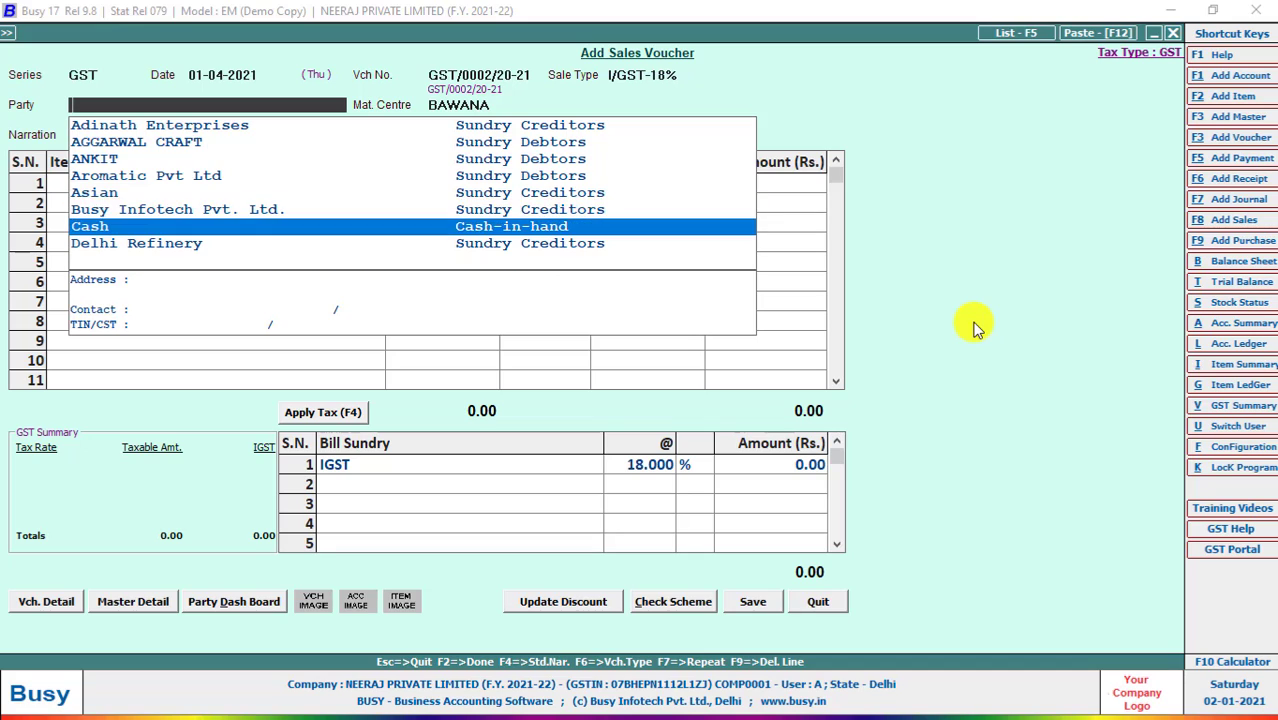
key("Return")
key("Left")
key("Return")
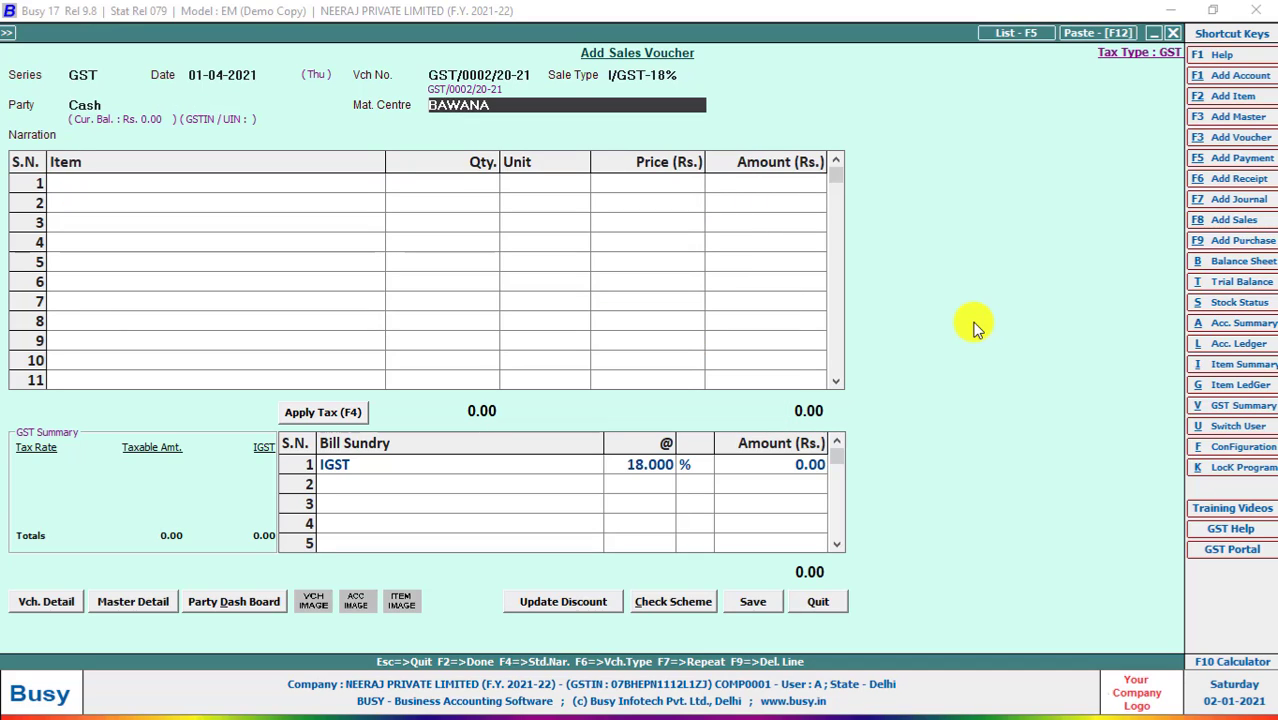
Modify the Cash account master from the voucher, set its State / POS to Haryana, and save it.
key("Up")
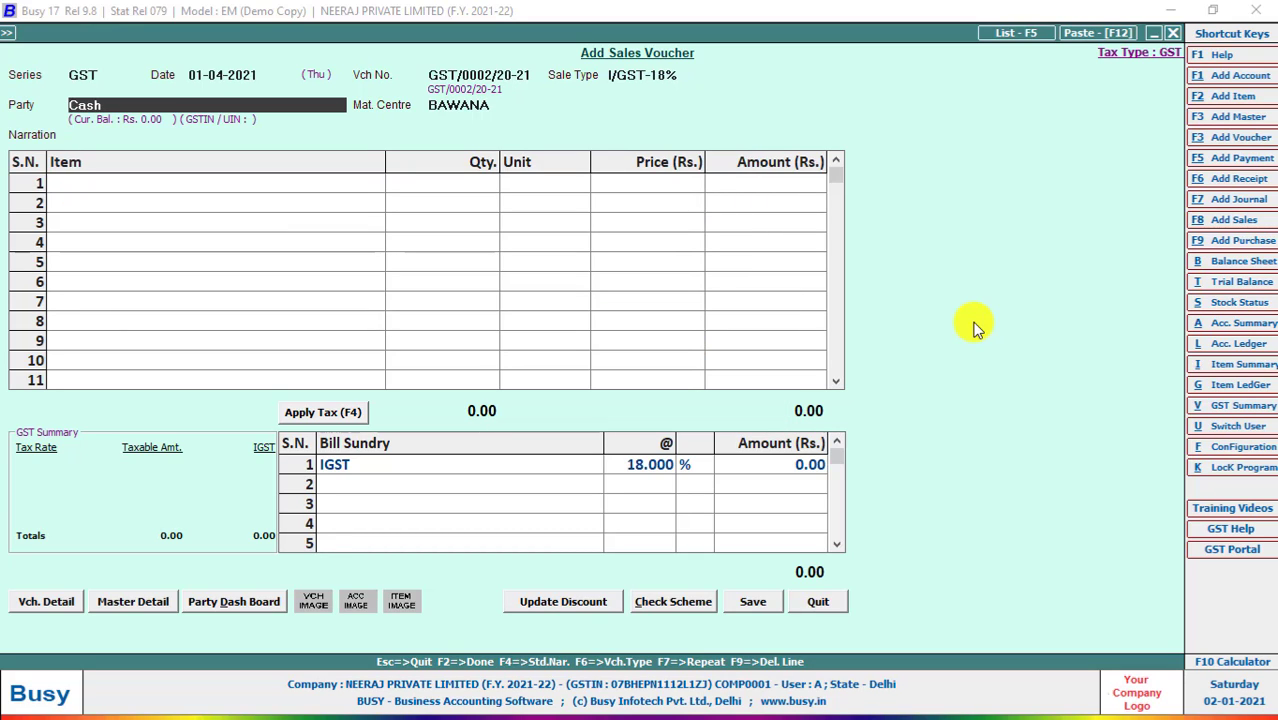
key("ctrl+Return")
key("Return")
key("Return")
key("Return")
key("Return")
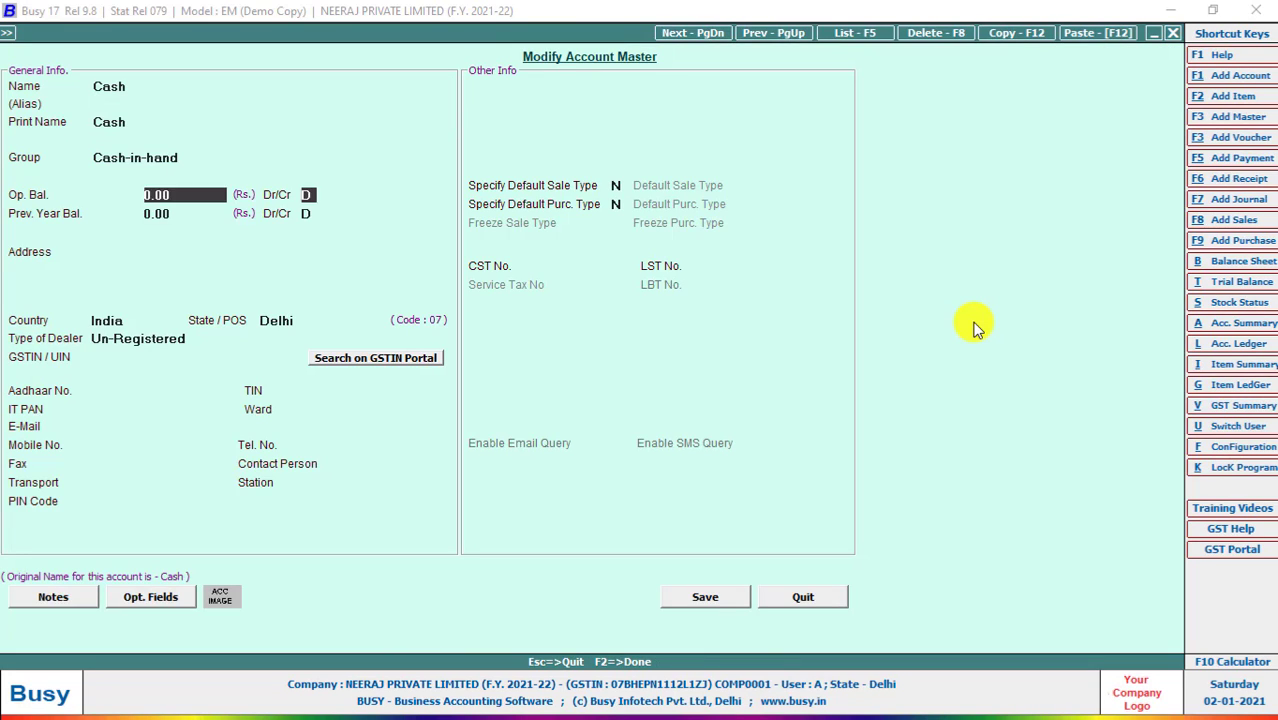
key("Return")
key("Return")
key("Return")
key("Return")
key("Return")
key("Return")
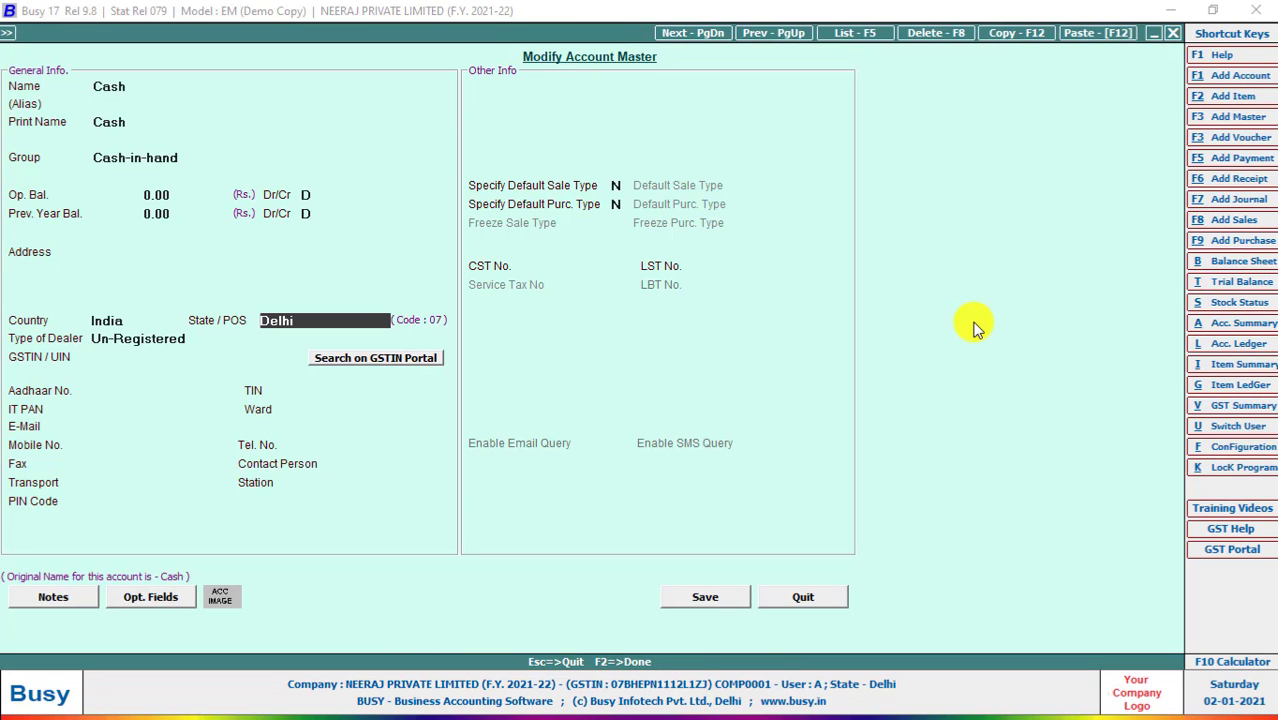
type("har")
key("Return")
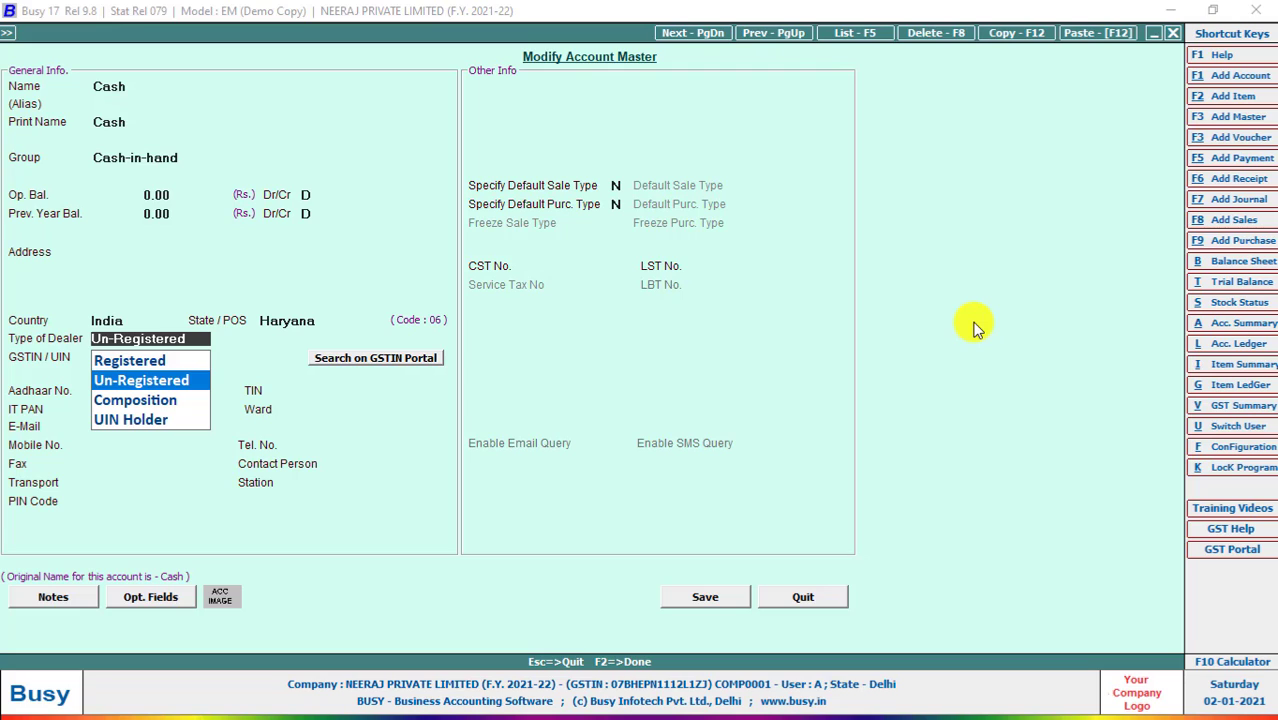
key("F2")
key("Return")
key("Return")
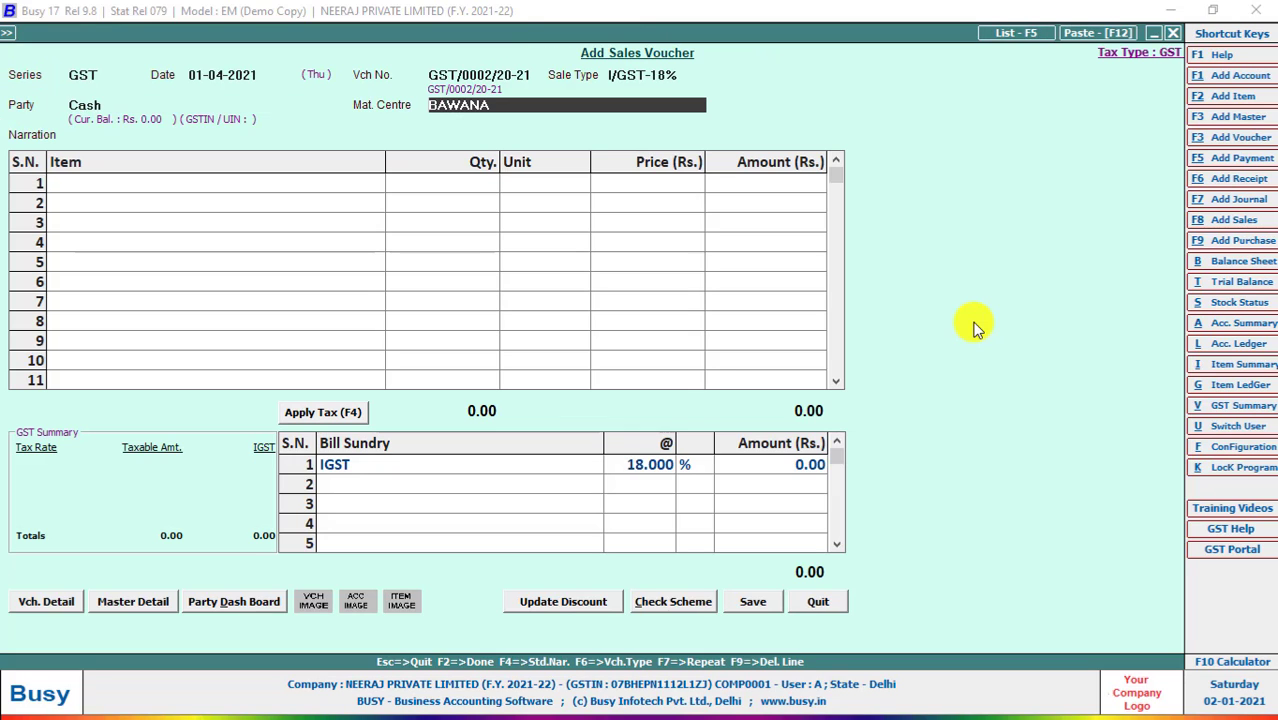
Keep BAWANA as the material centre and enter BAHUBALLI as the first item with quantity 25 and price Rs. 75.
key("Return")
key("Return")
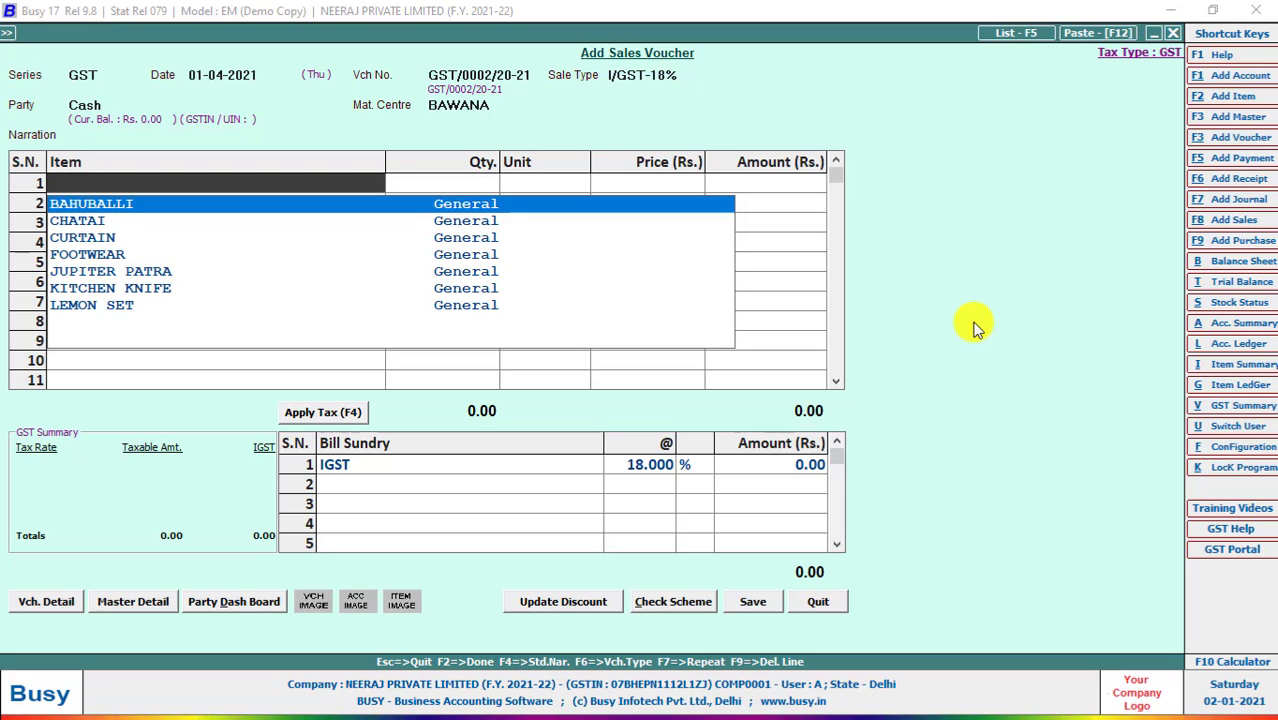
key("Down")
key("Up")
key("Return")
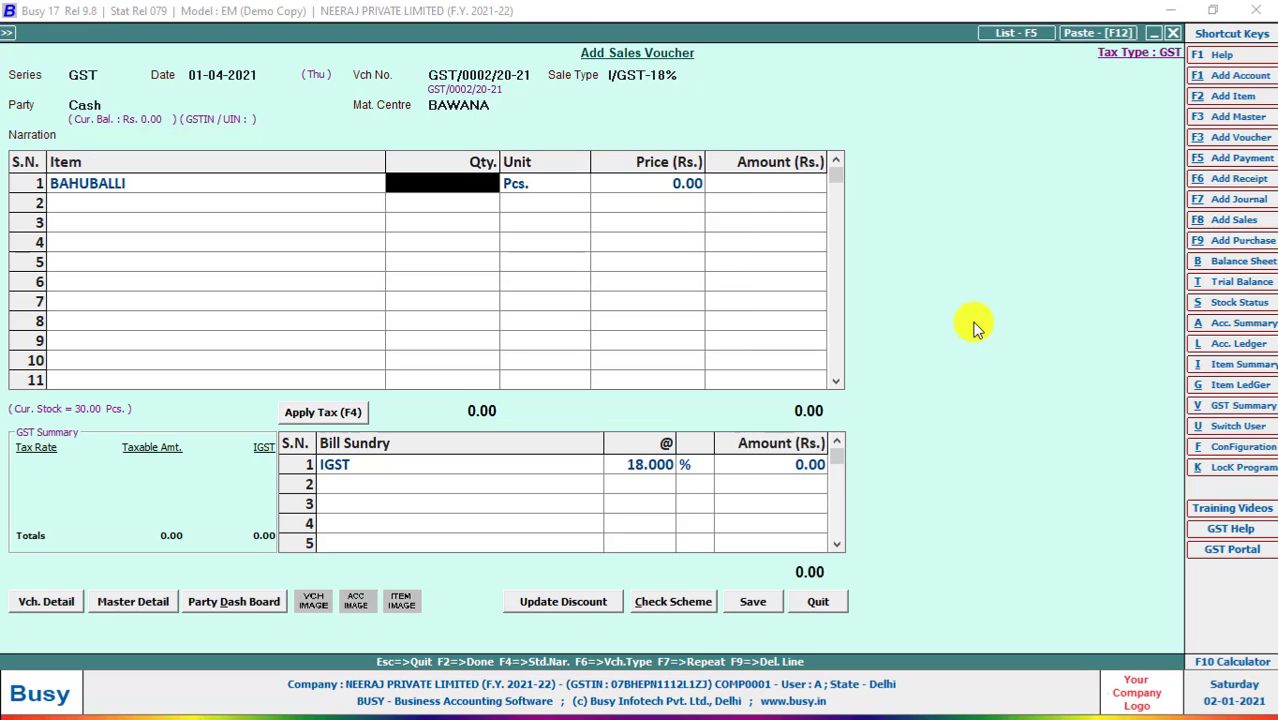
type("25")
key("Return")
type("75")
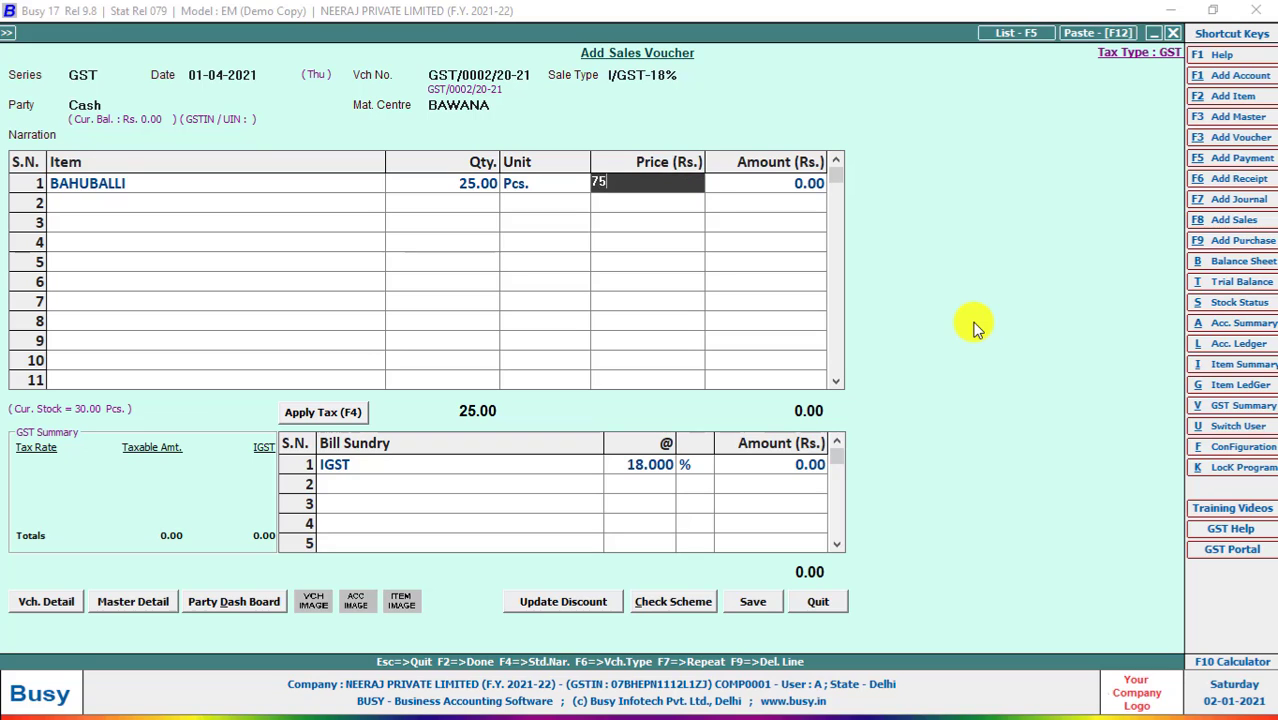
key("Return")
key("Return")
Add JUPITER PATRA as the second voucher item with quantity 60 and price Rs. 78.
type("JUPI")
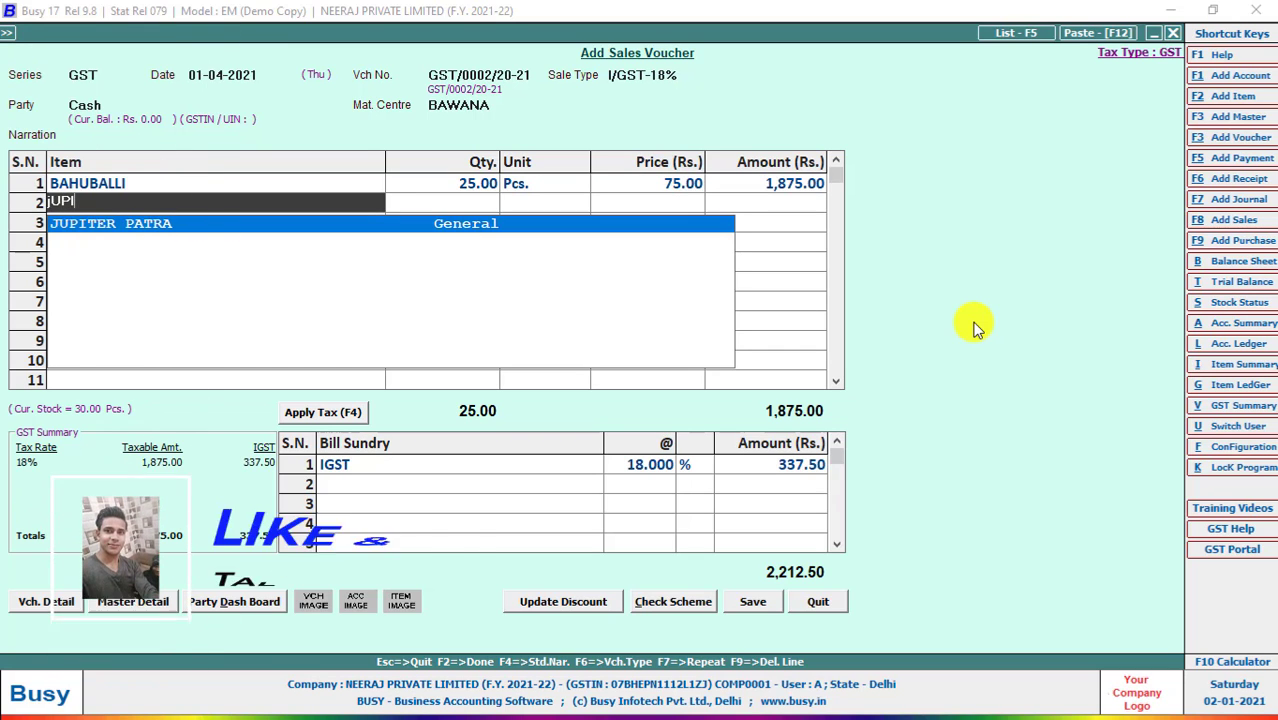
key("Return")
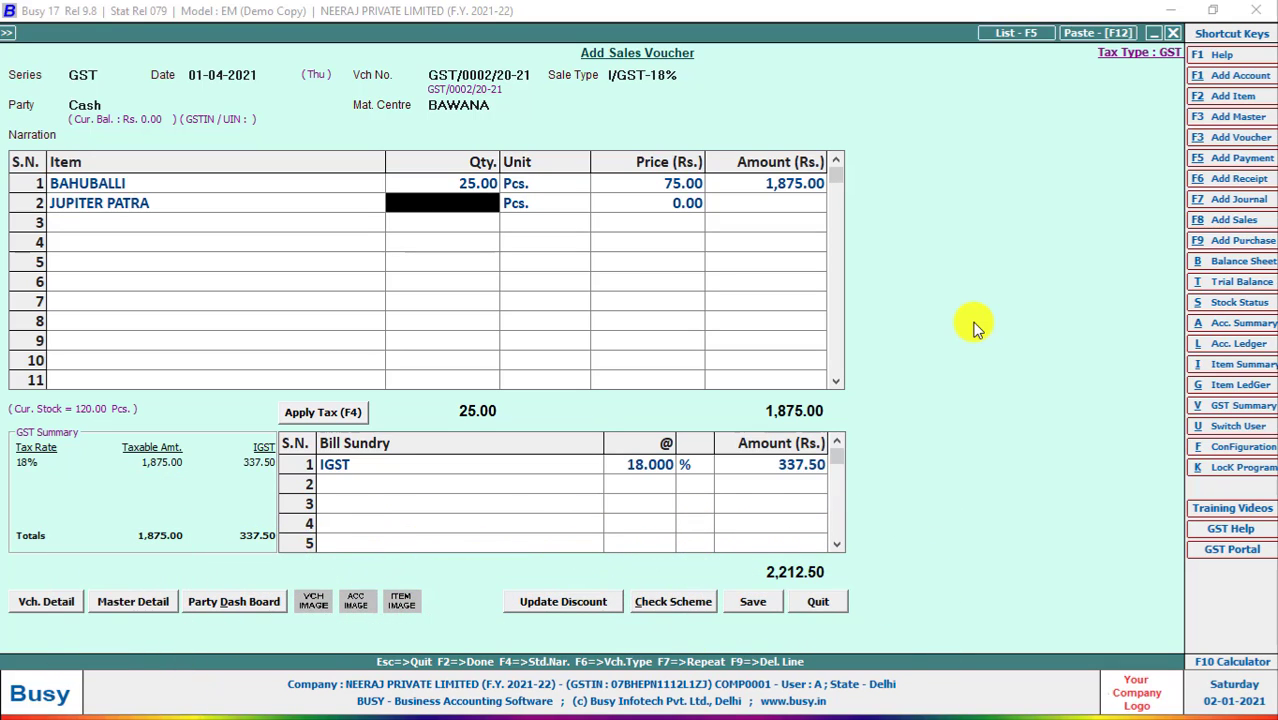
type("60")
key("Return")
key("Return")
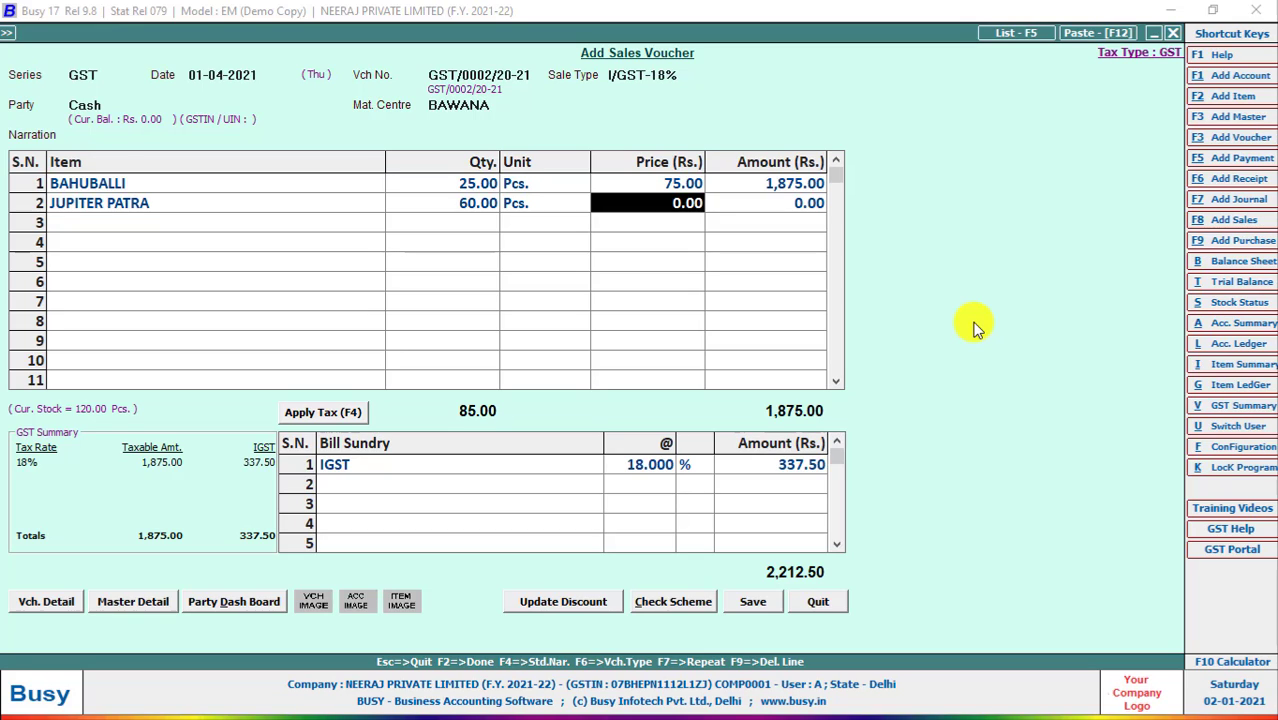
type("78")
key("Return")
key("Return")
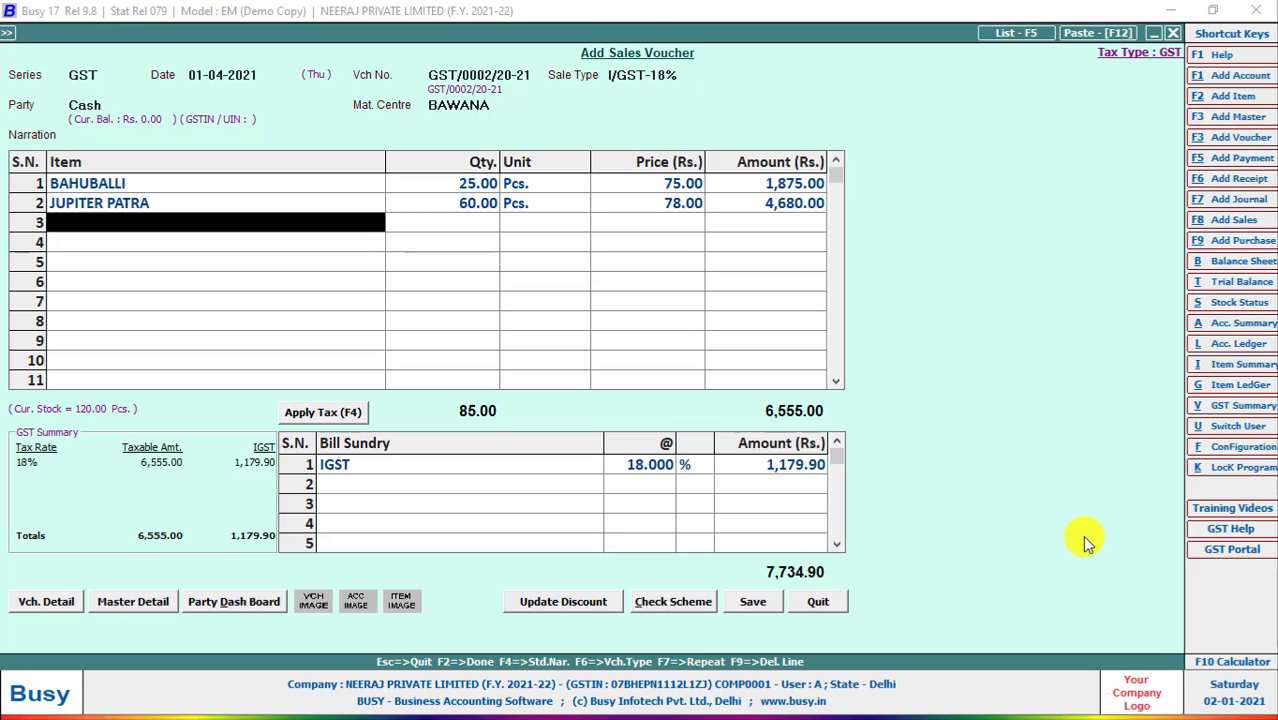
Accept the tagged 18% IGST bill sundry and save the I/GST-18% sales voucher.
key("Return")
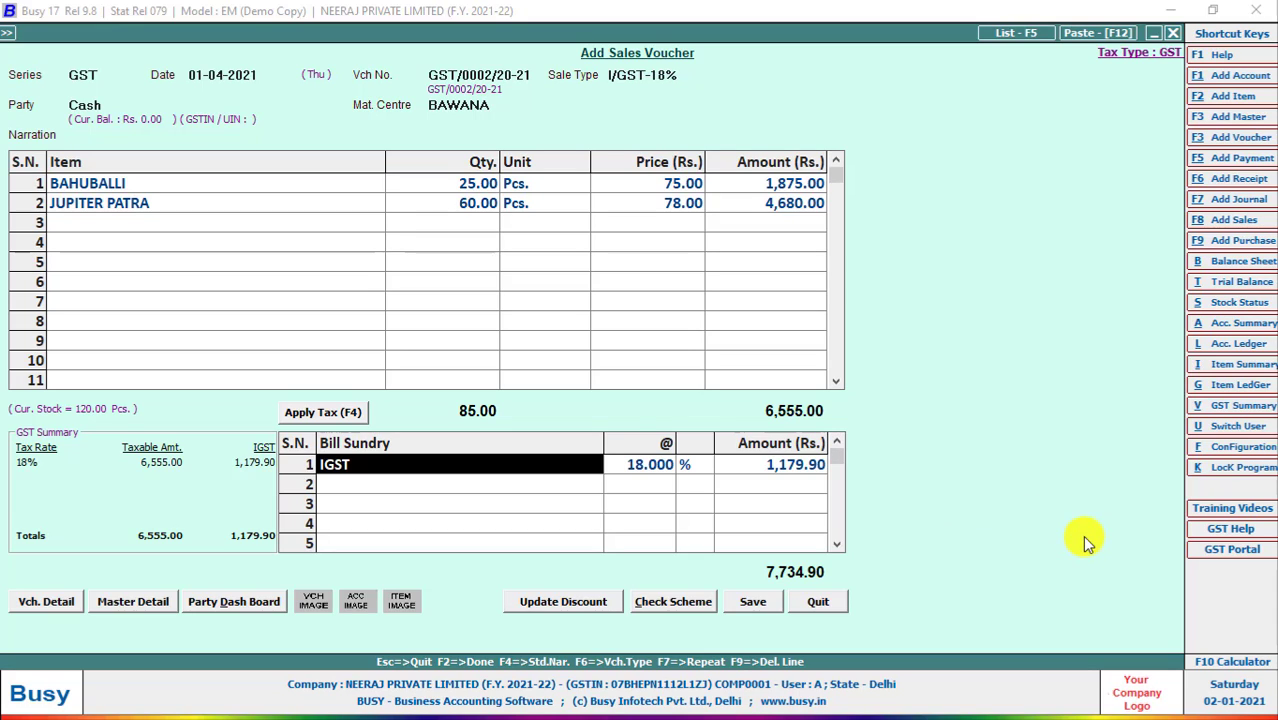
key("Return")
key("F2")
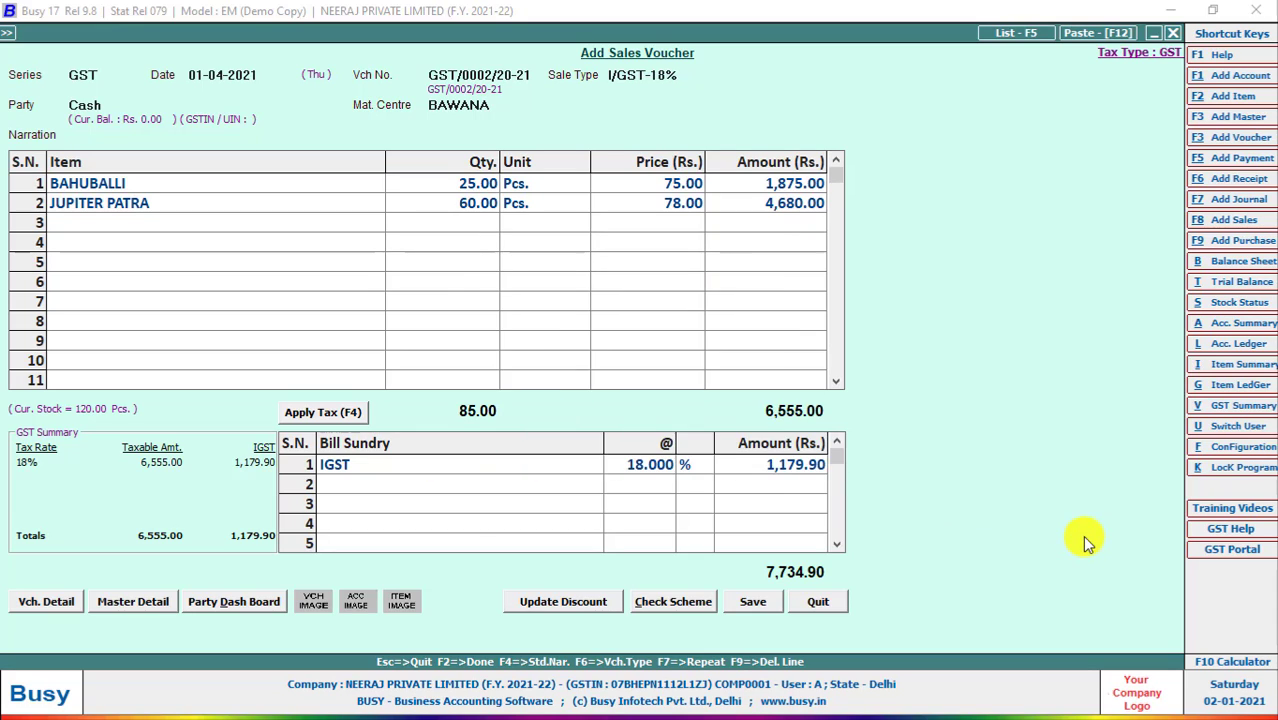
key("Return")
Preview the I/GST-18% voucher's invoice in the STANDARD format, examine its place of supply and IGST line, and close the preview.
key("Return")
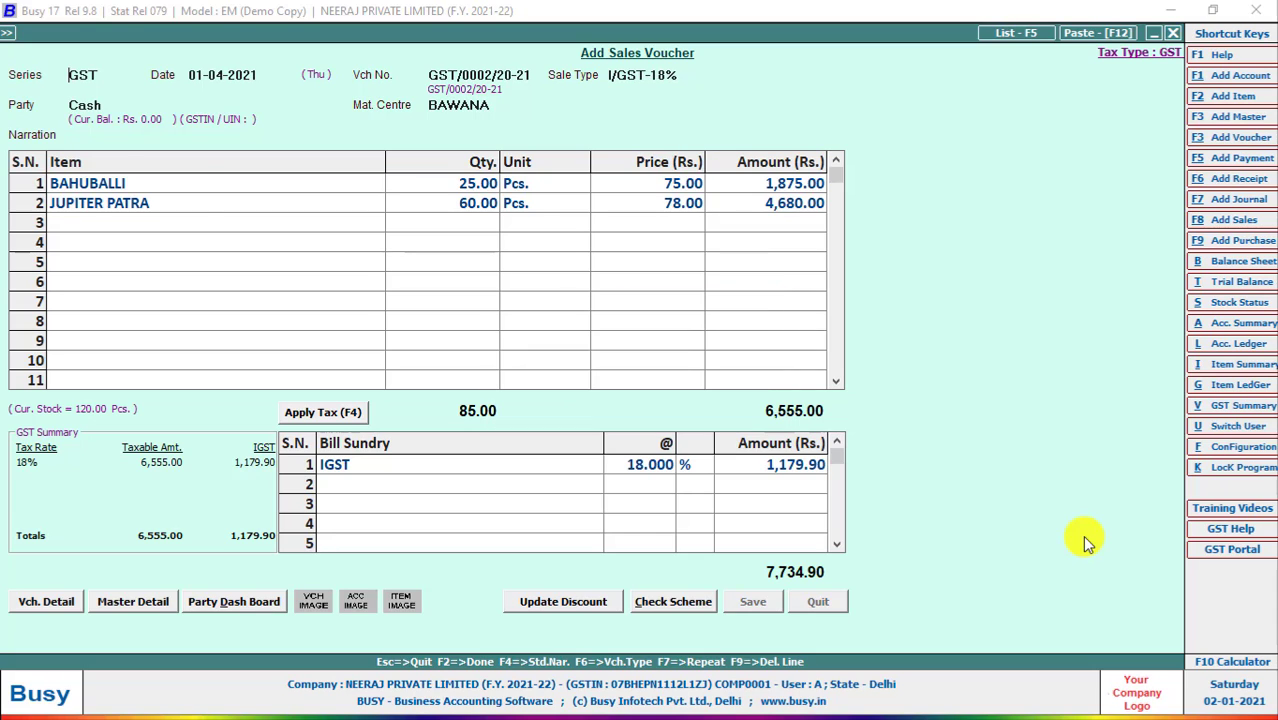
key("Return")
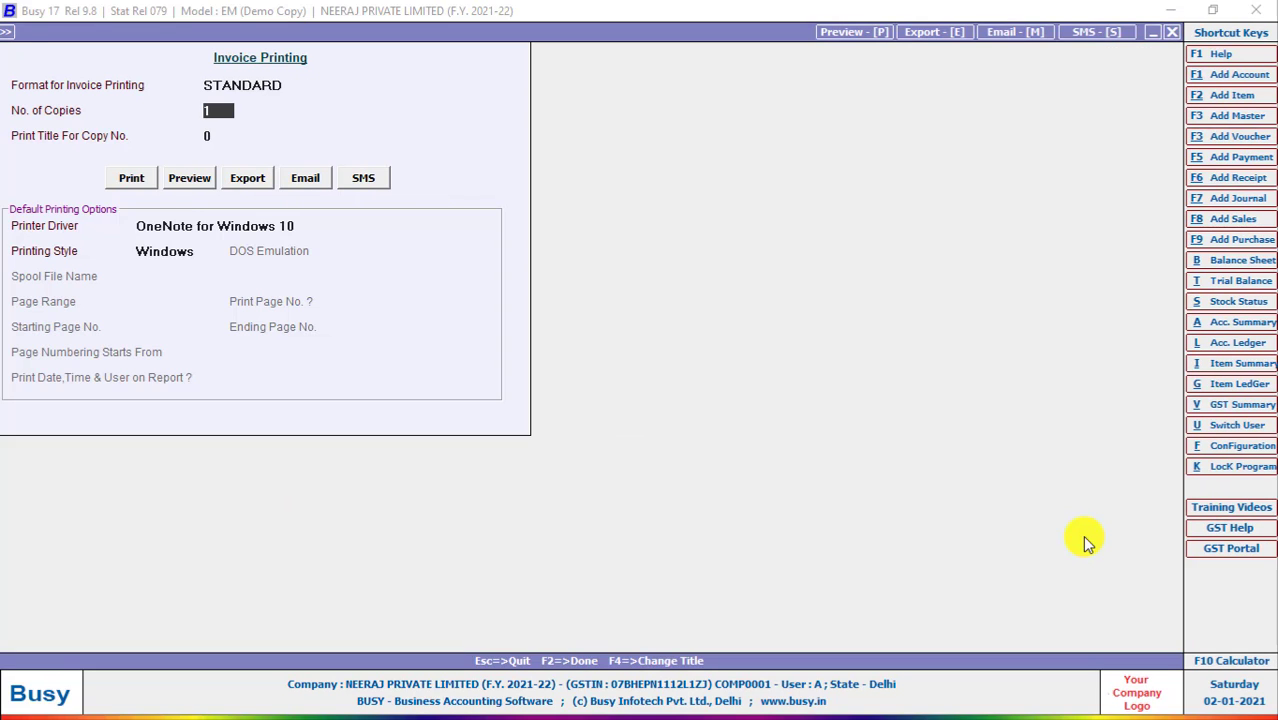
key("F2")
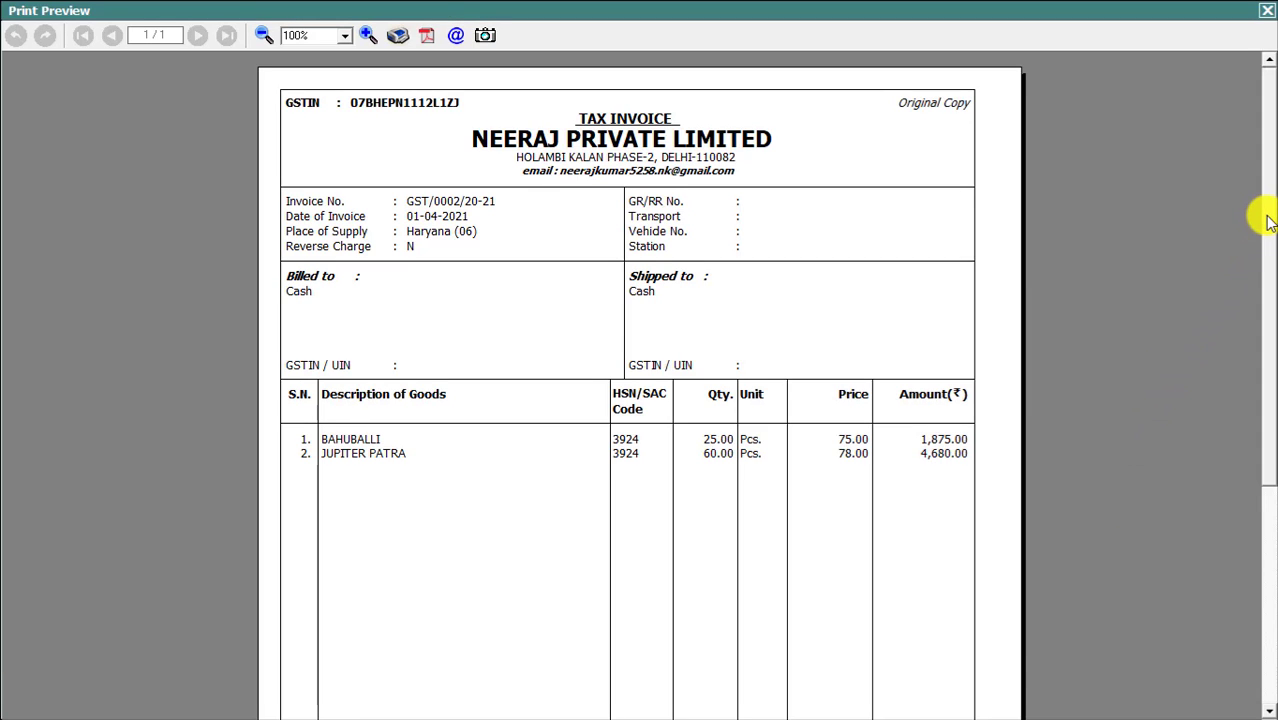
left_click_drag(1268, 213, 1267, 402)
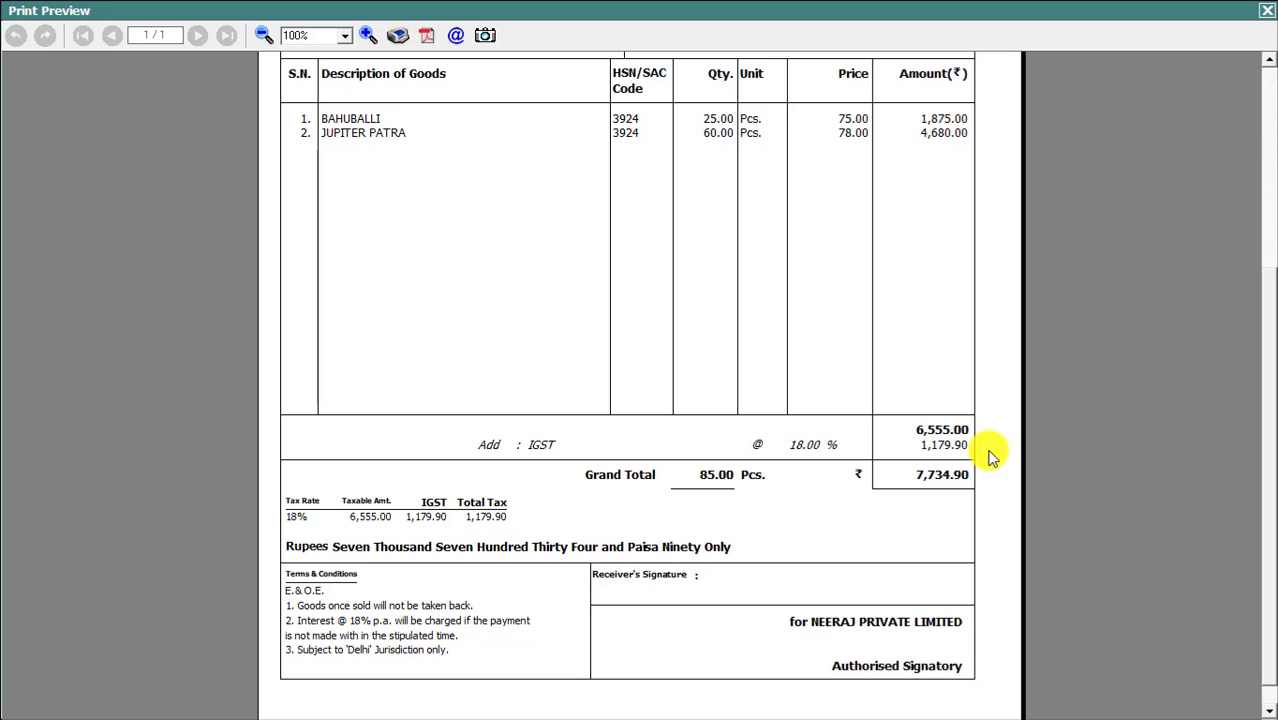
left_click_drag(1266, 491, 1266, 512)
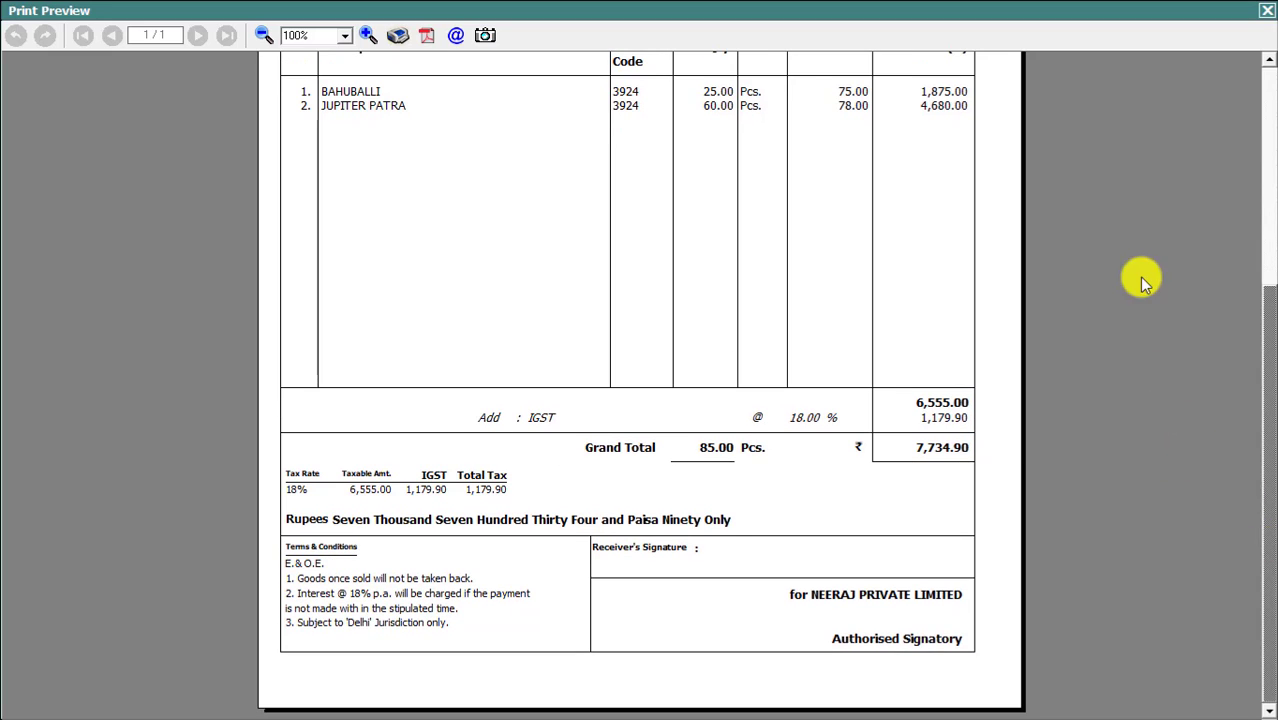
left_click(1270, 12)
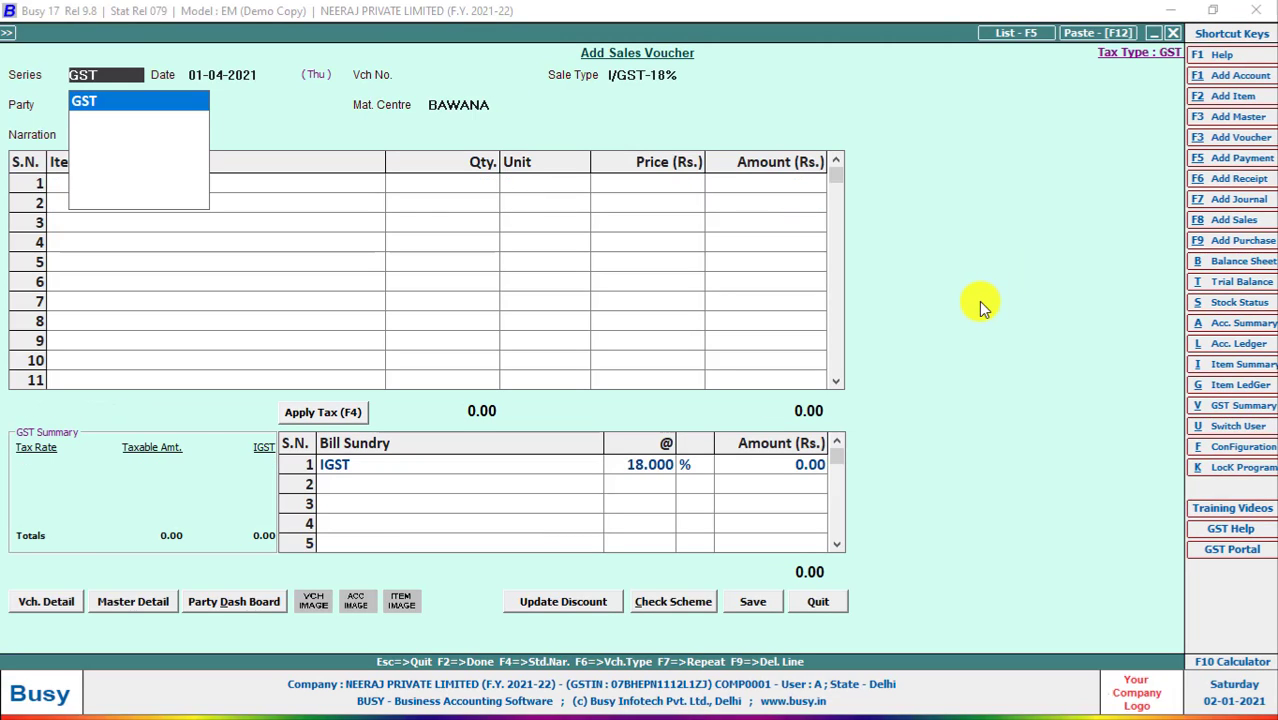